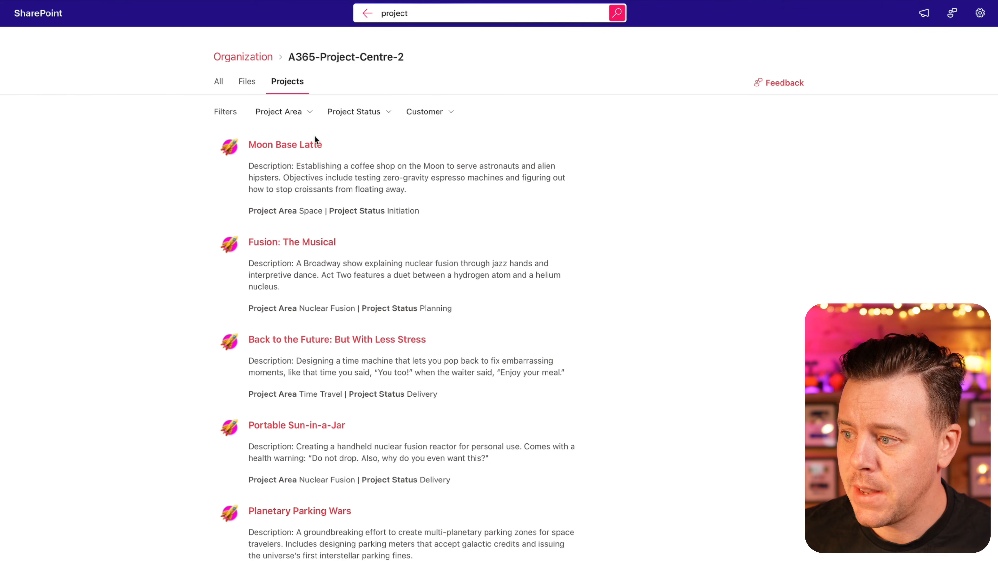
# - Examine the available options in the Project Area, Project Status and Customer filters of the project search results
pyautogui.click(309, 115)
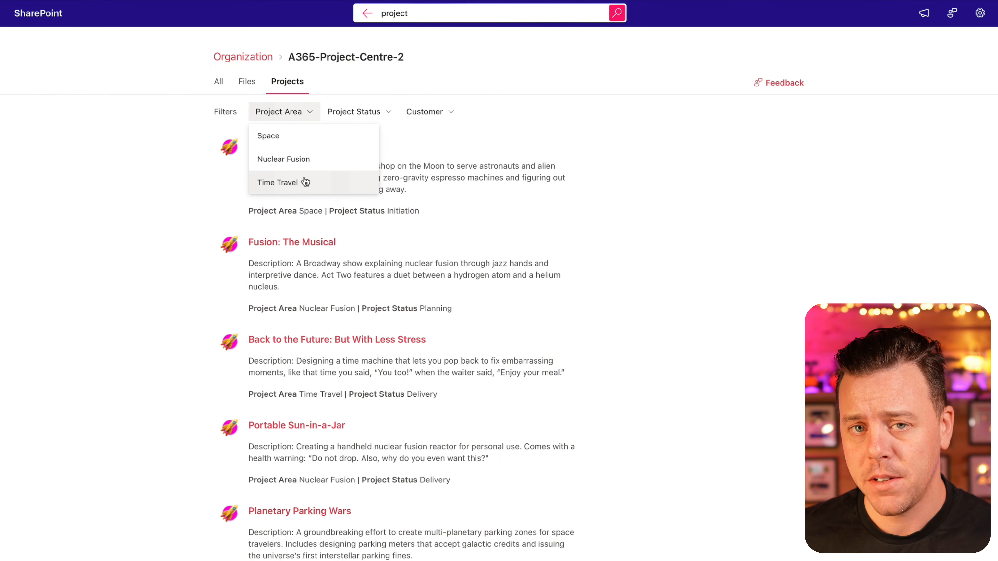
pyautogui.click(114, 225)
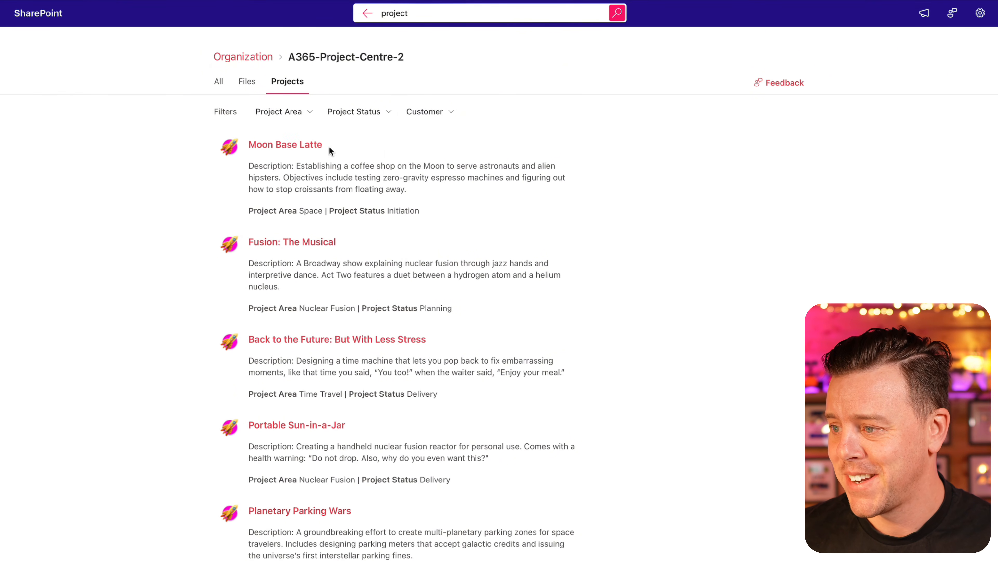
pyautogui.click(389, 116)
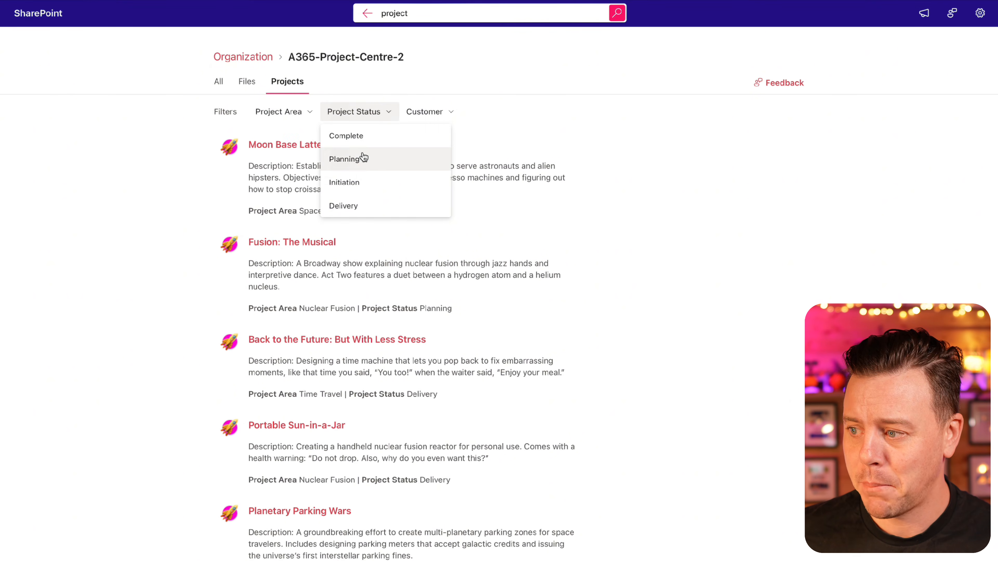
pyautogui.click(463, 114)
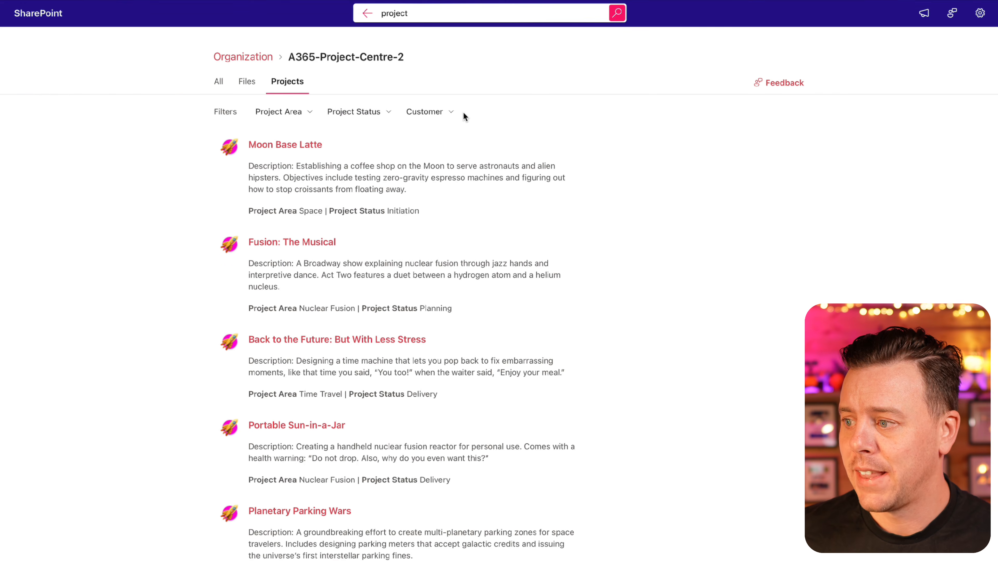
pyautogui.click(451, 114)
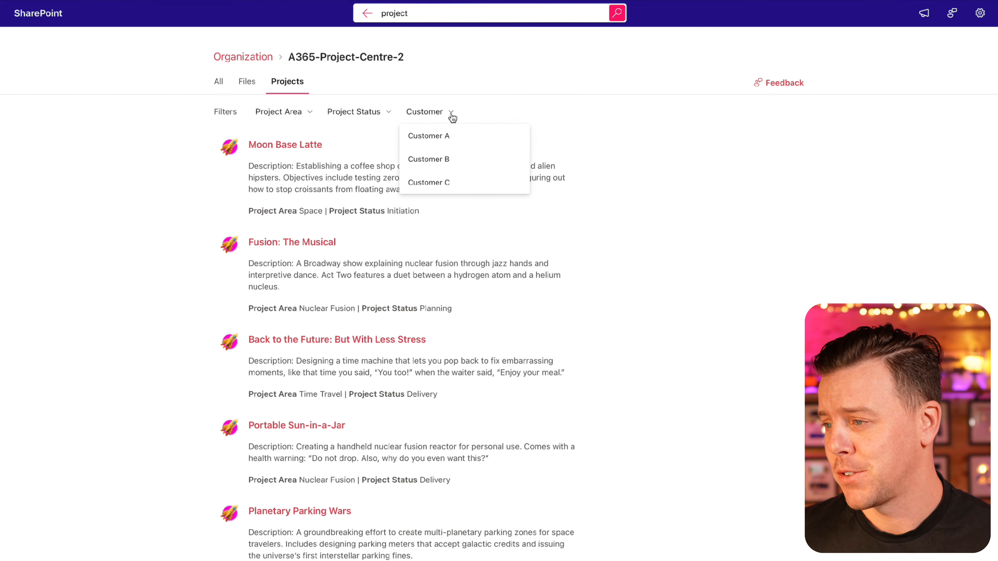
pyautogui.click(74, 231)
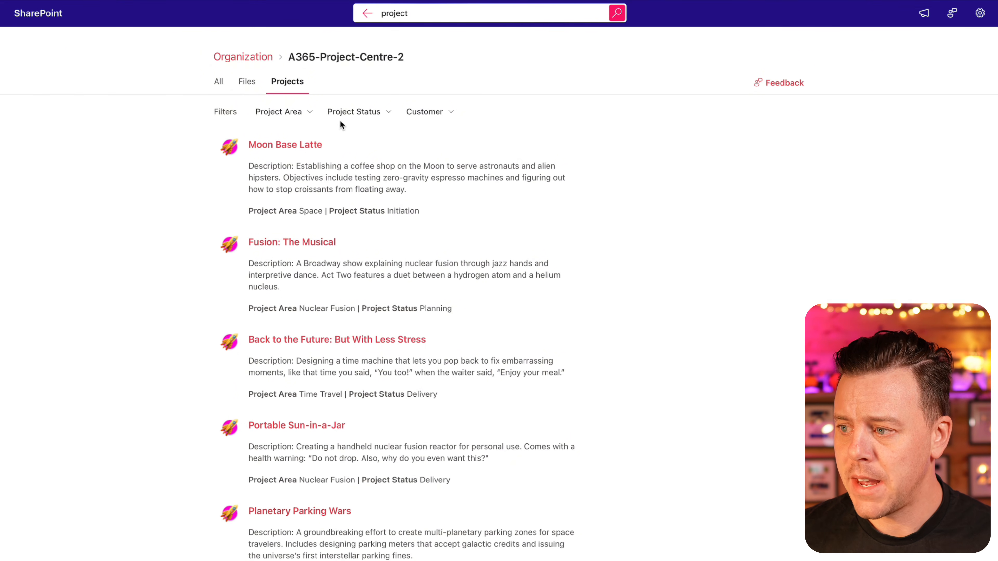
# - Filter the project results to the Nuclear Fusion project area and the Planning project status
pyautogui.click(307, 114)
pyautogui.click(293, 164)
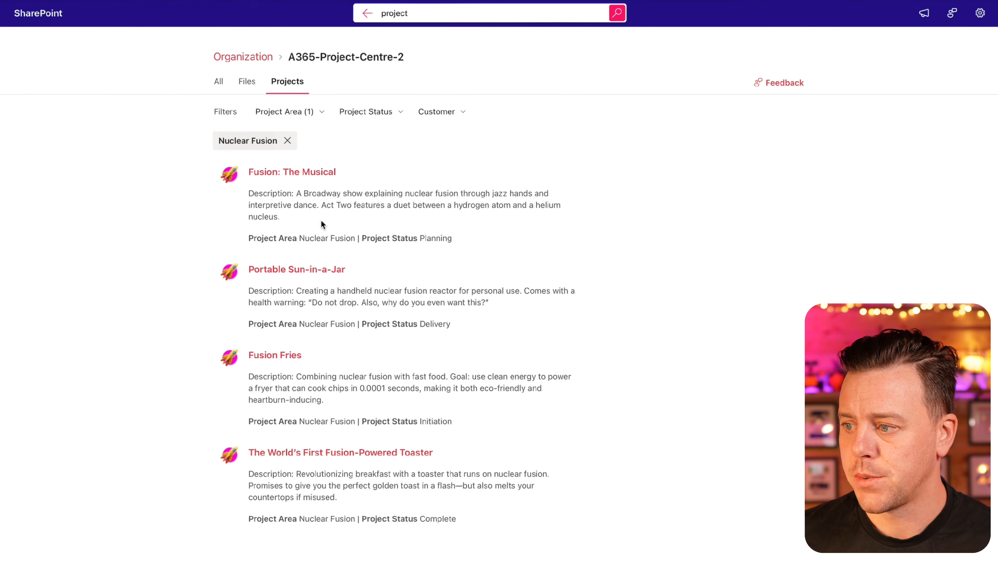
pyautogui.click(391, 115)
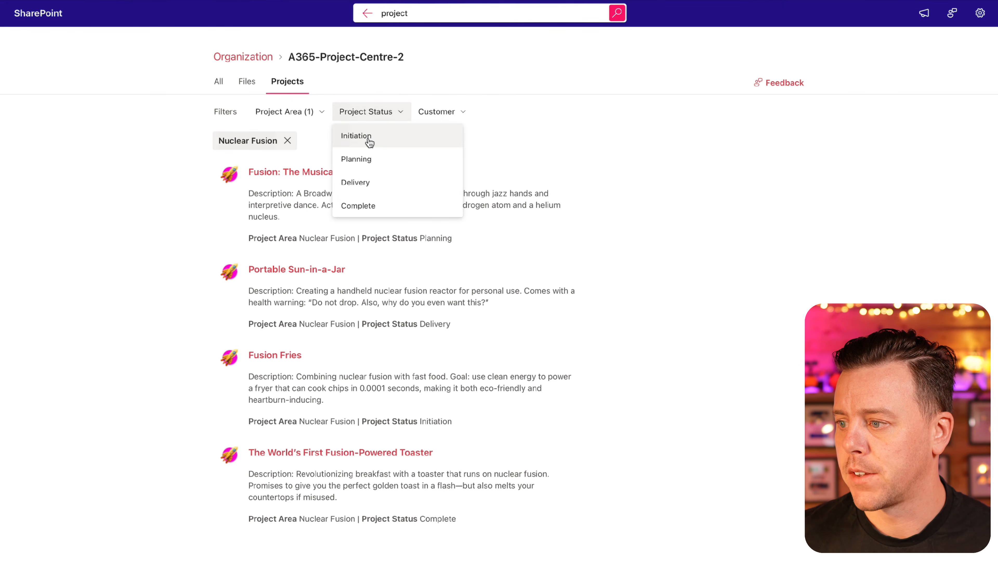
pyautogui.click(365, 160)
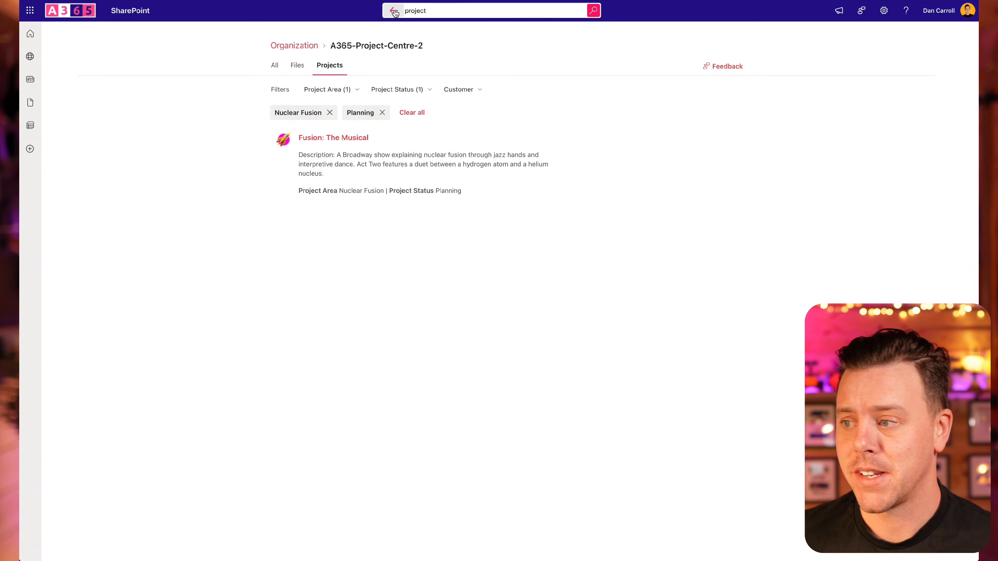
# - Return to the Project Centre home page and search for "project" from its Project Search box
pyautogui.click(393, 11)
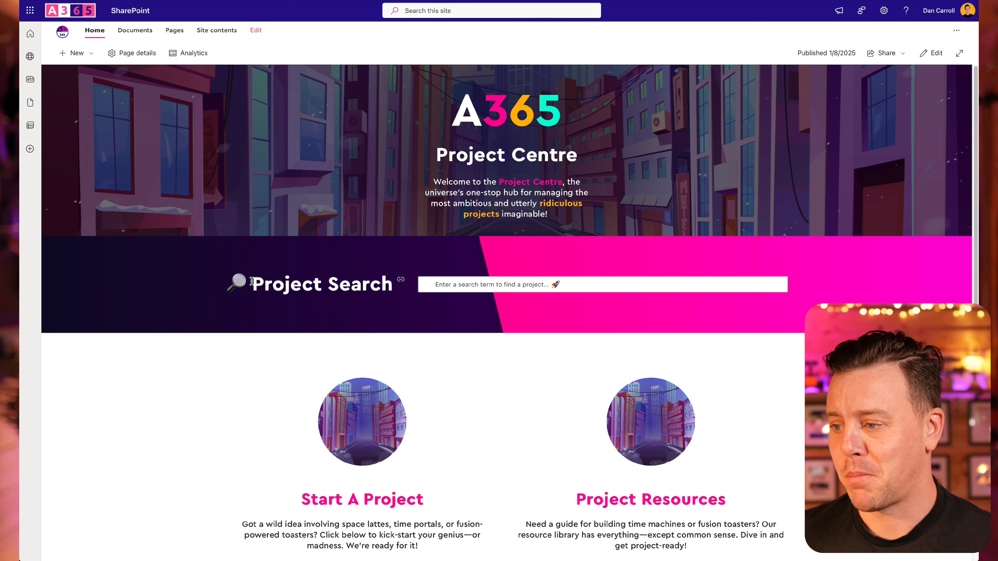
pyautogui.click(473, 289)
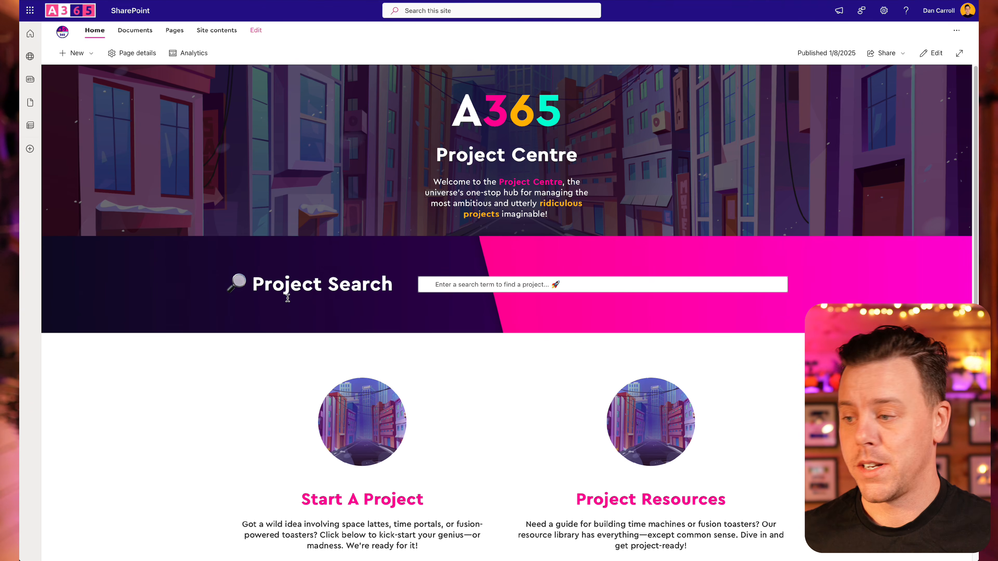
pyautogui.click(442, 286)
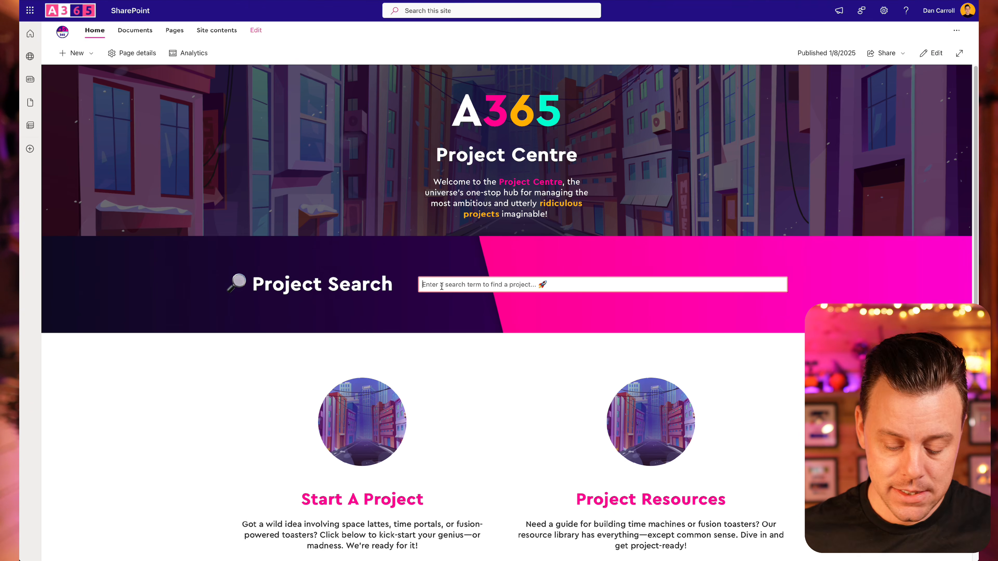
pyautogui.write('project')
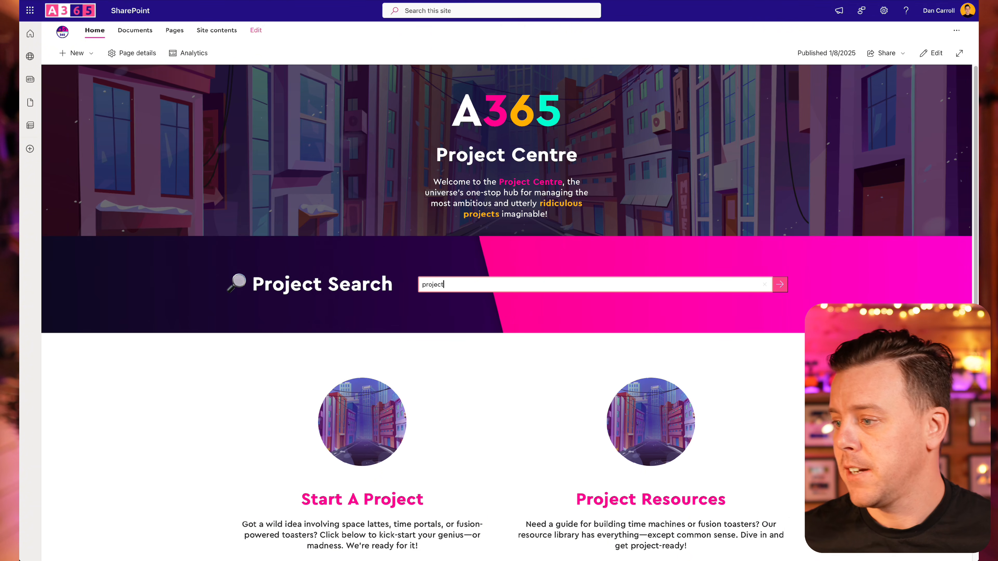
pyautogui.click(778, 286)
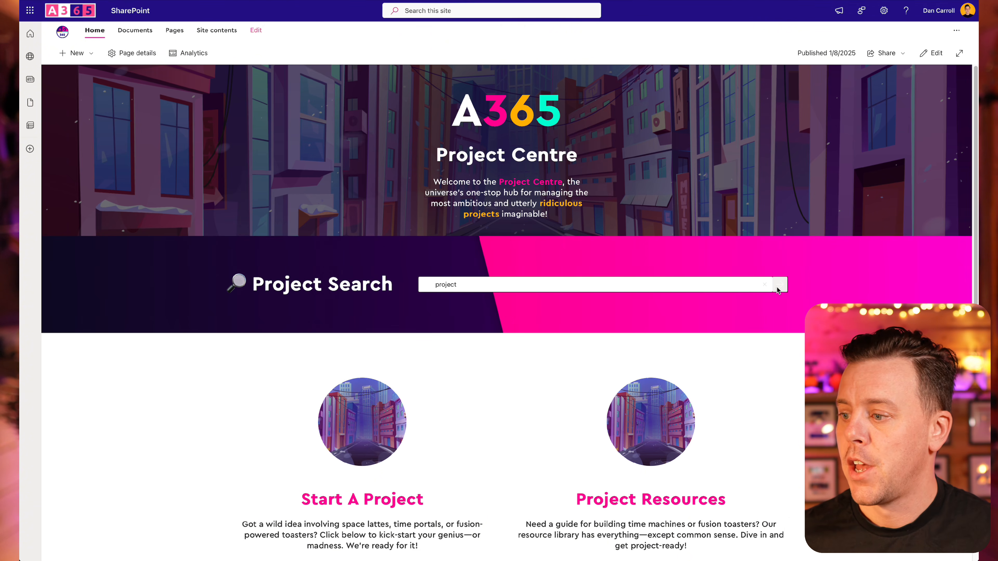
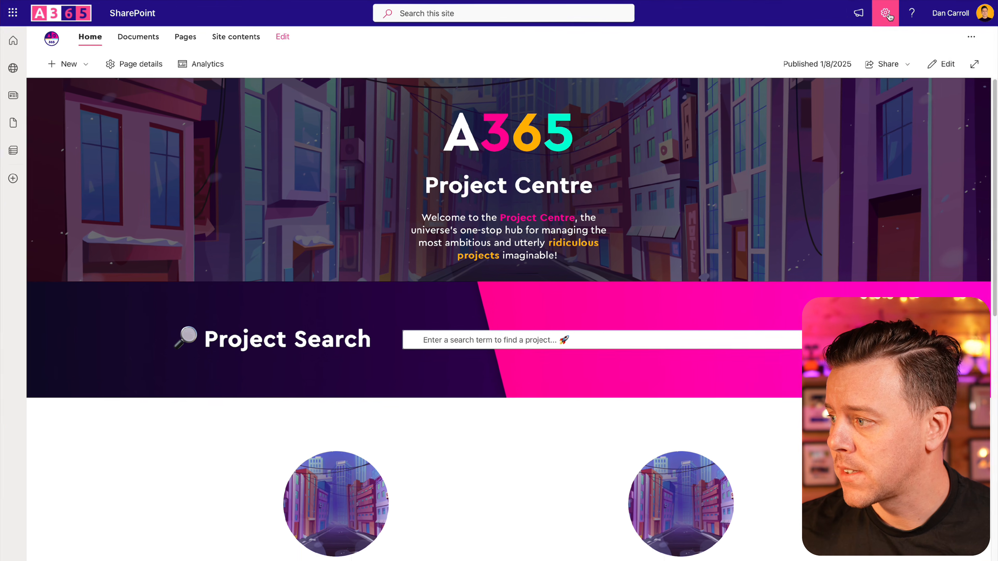
# - Open the Site Pages library from the site contents
pyautogui.click(889, 16)
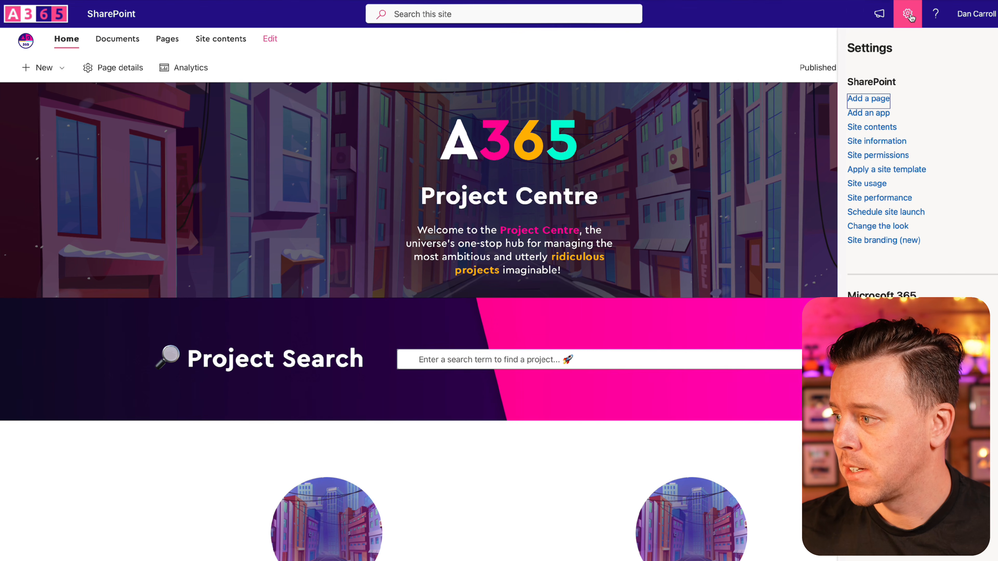
pyautogui.click(860, 132)
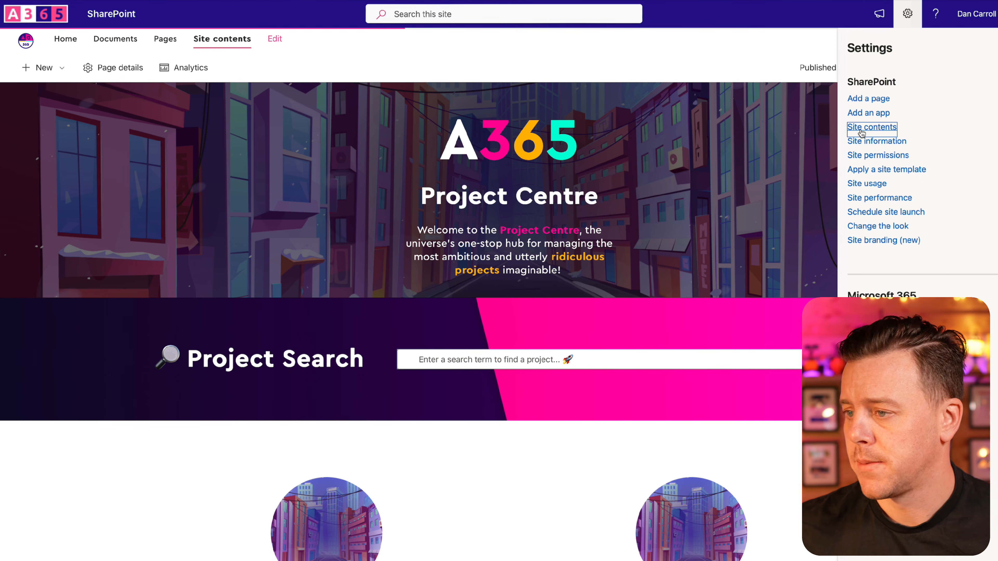
pyautogui.click(56, 324)
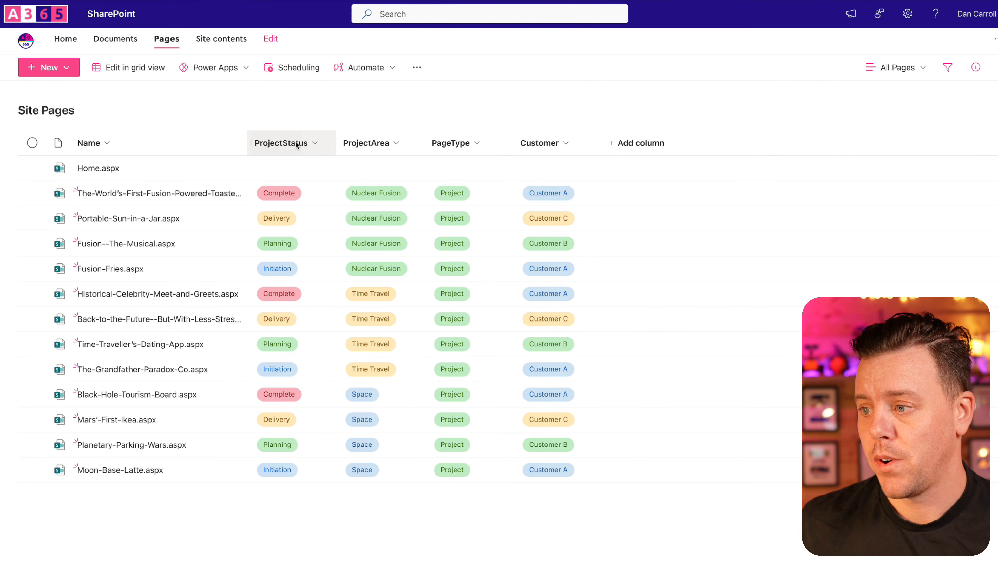
# - Review the ProjectStatus column's type and choices in its edit settings, and close them without changes
pyautogui.click(313, 144)
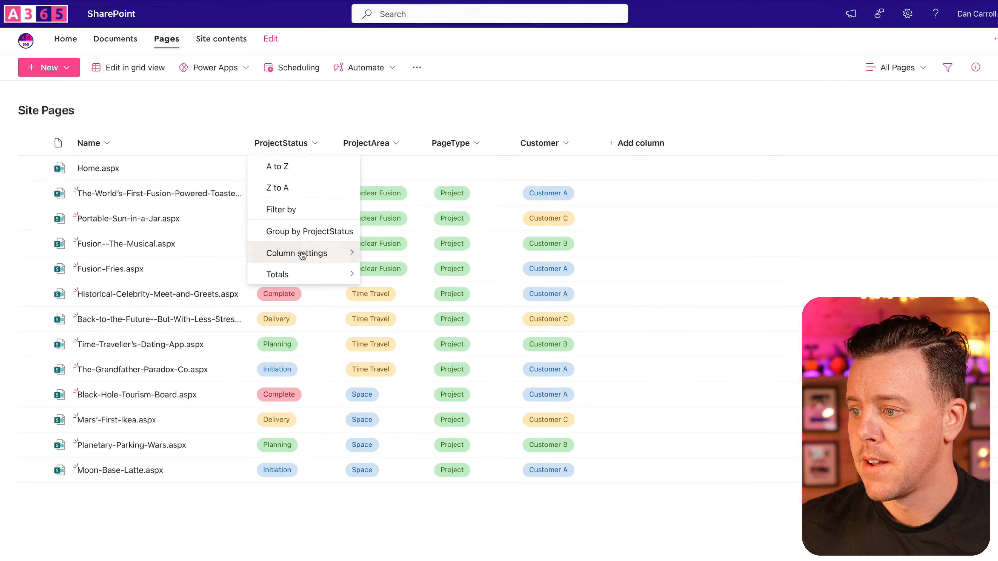
pyautogui.moveTo(307, 260)
pyautogui.click(371, 254)
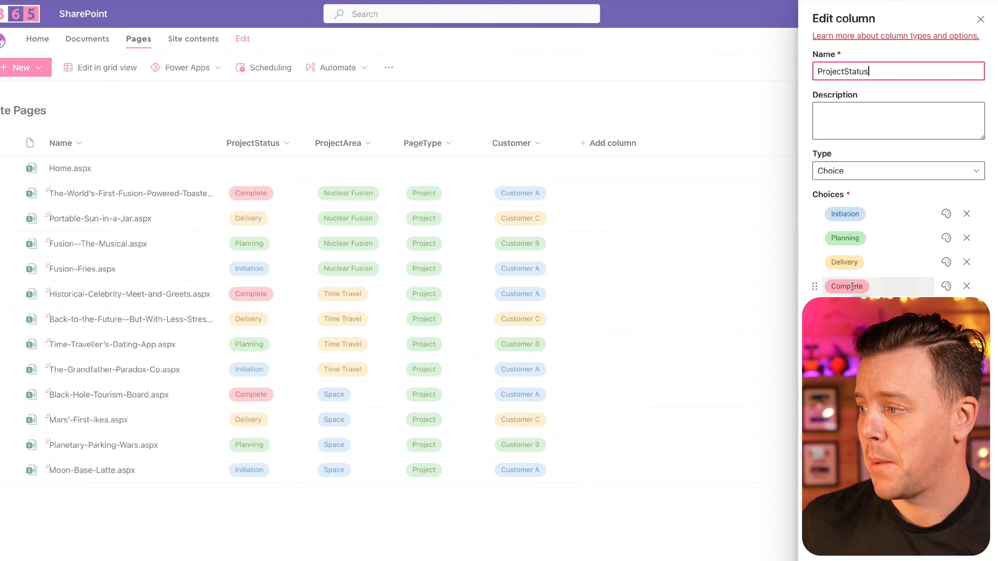
pyautogui.click(885, 541)
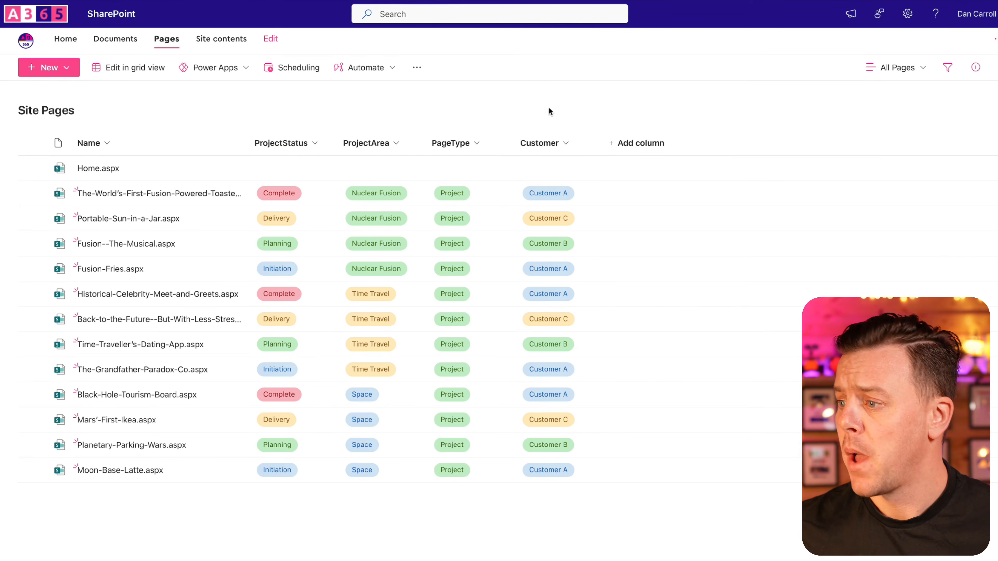
# - Open the site collection's Search Schema from the full site settings
pyautogui.click(909, 16)
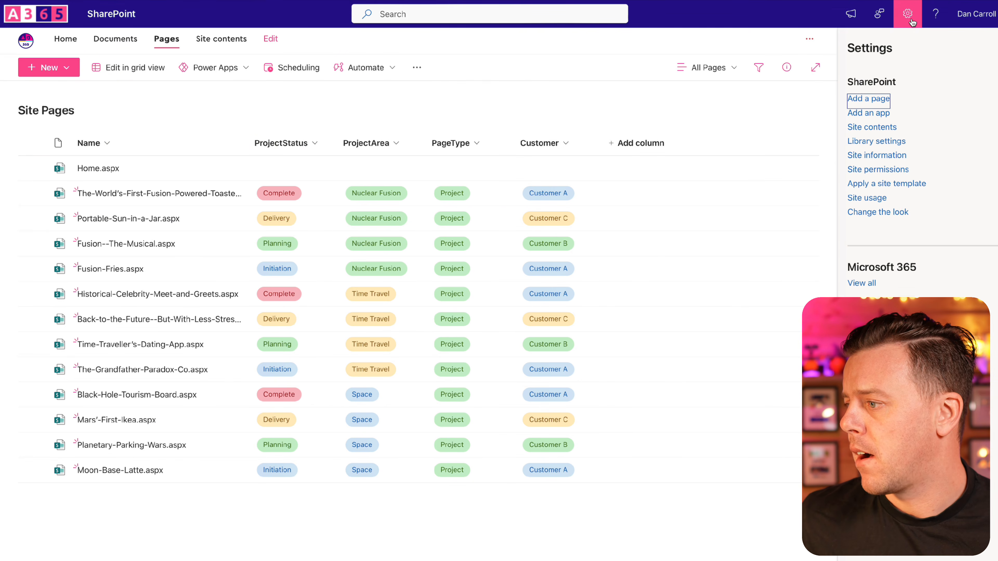
pyautogui.click(876, 155)
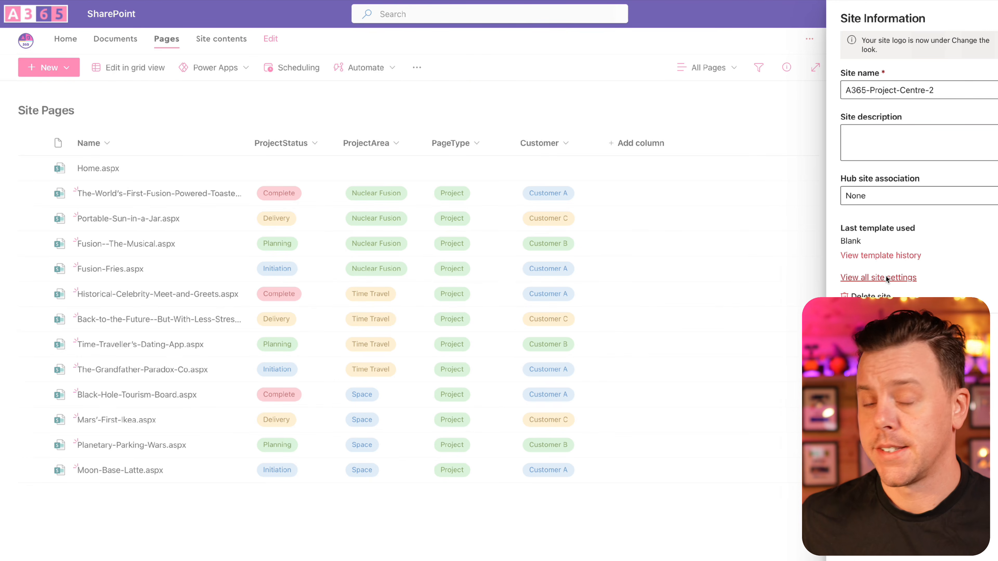
pyautogui.click(886, 276)
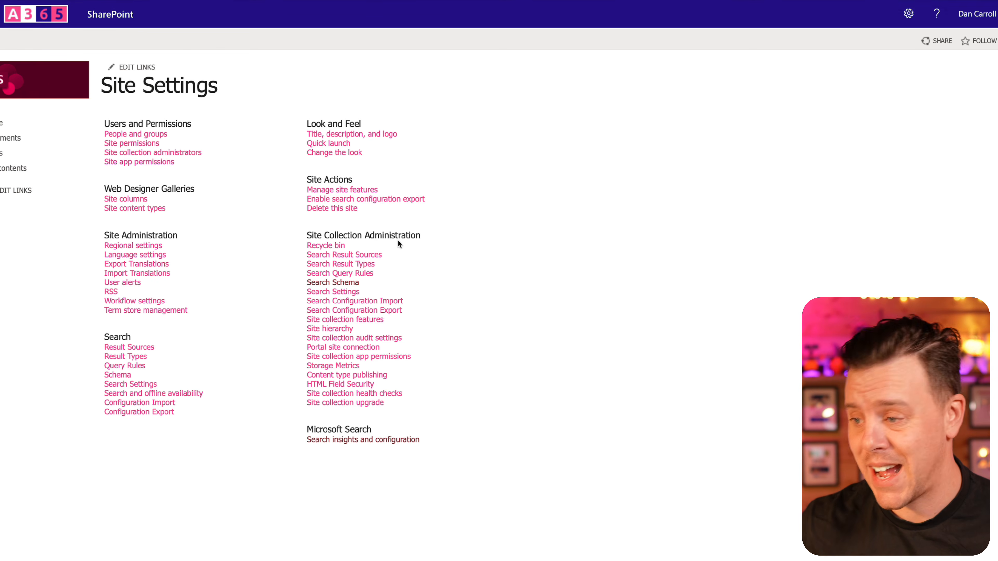
pyautogui.click(336, 284)
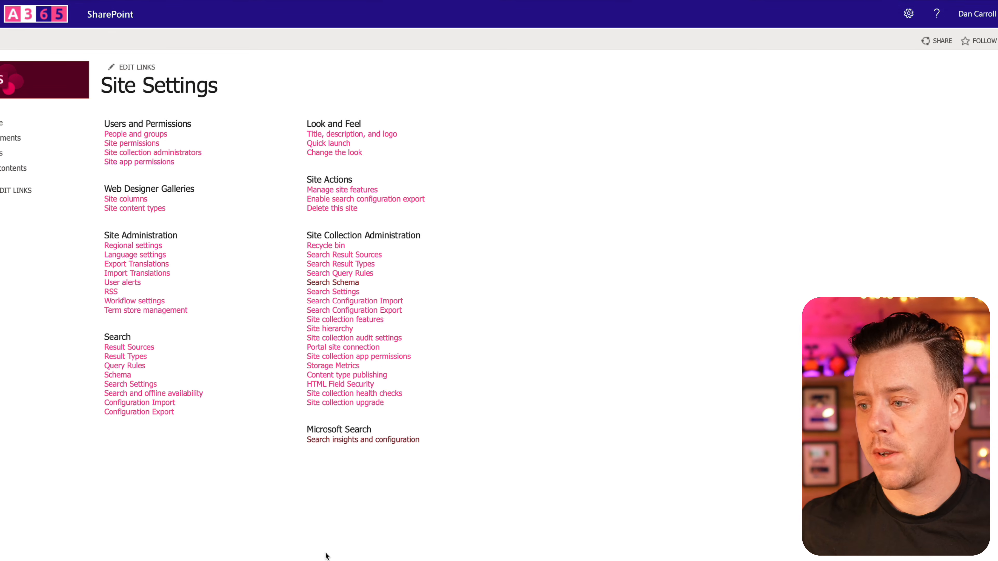
pyautogui.click(346, 283)
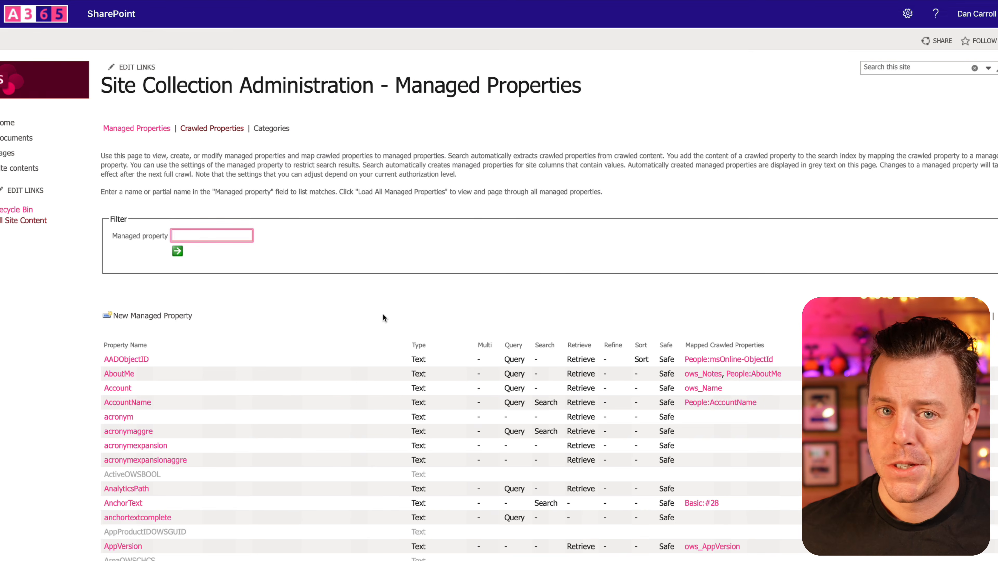
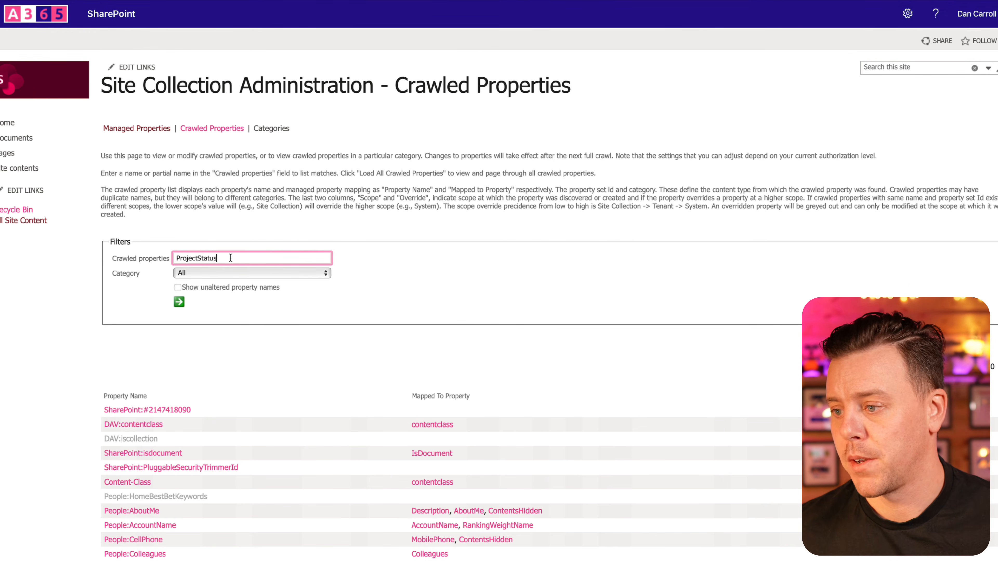
# - Filter the crawled properties by ProjectStatus and open the settings of ows_ProjectStatus
pyautogui.press('Return')
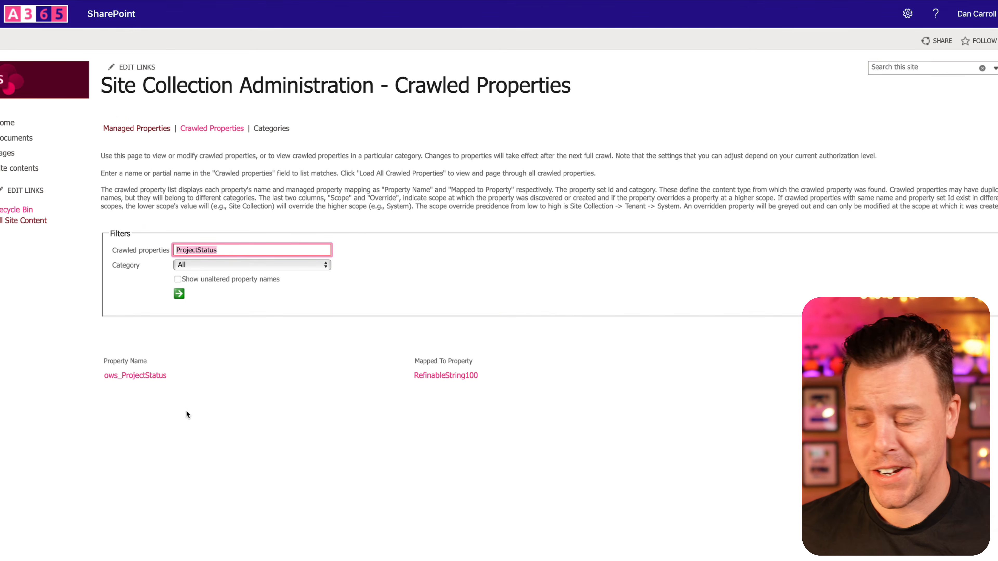
pyautogui.click(132, 377)
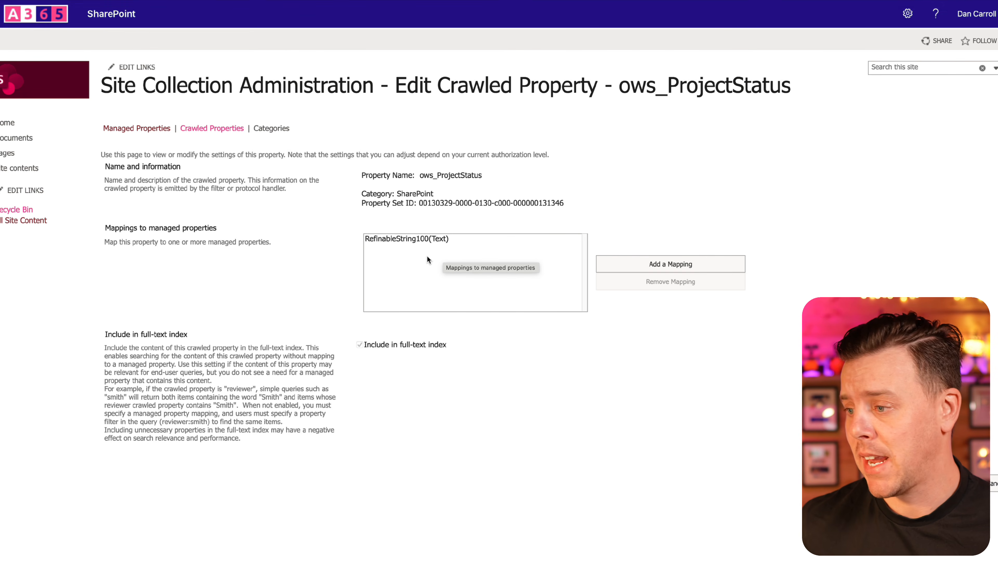
# - Search for "REfinableString" among the managed properties that ows_ProjectStatus can be mapped to, and cancel without adding a mapping
pyautogui.click(689, 263)
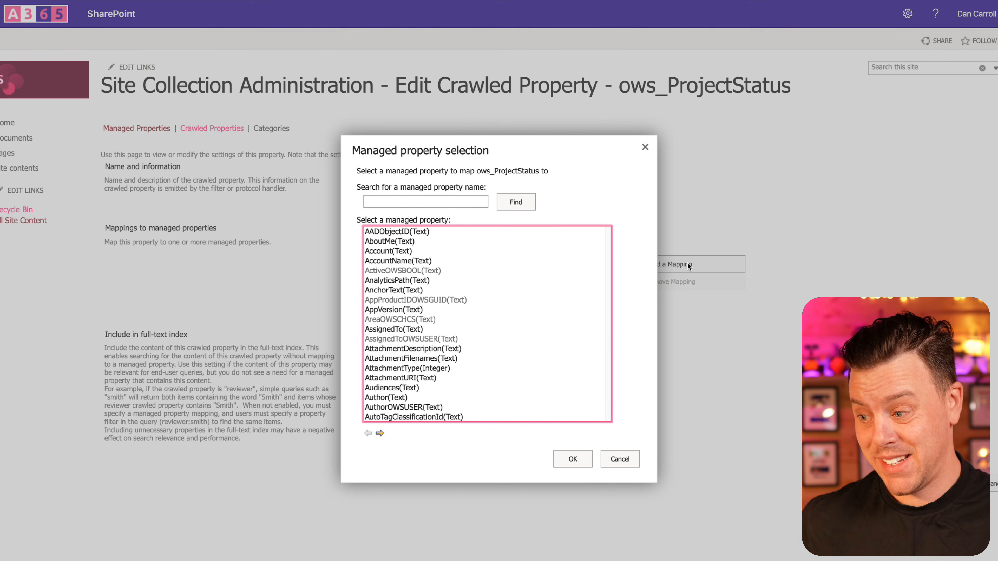
pyautogui.click(404, 203)
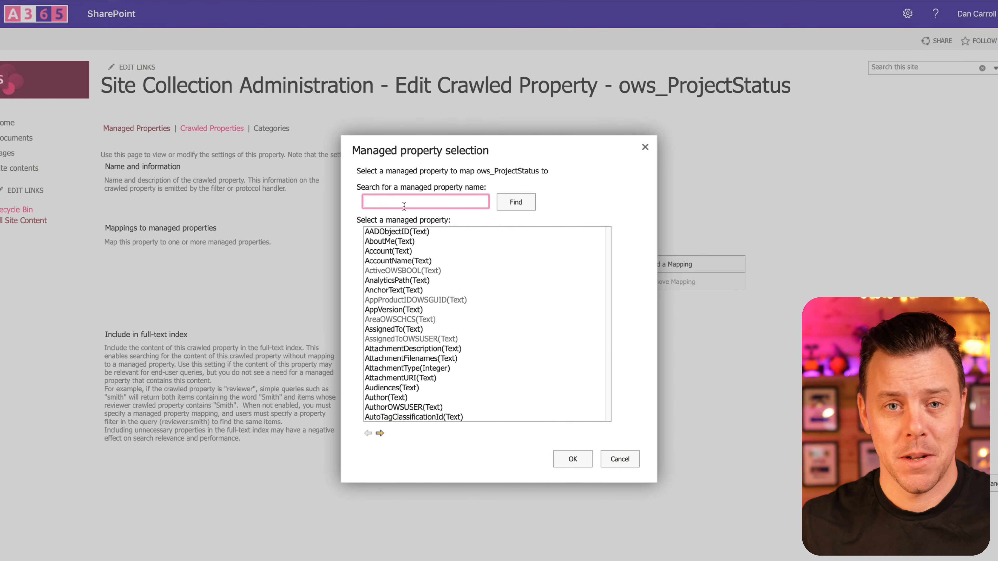
pyautogui.write('RE')
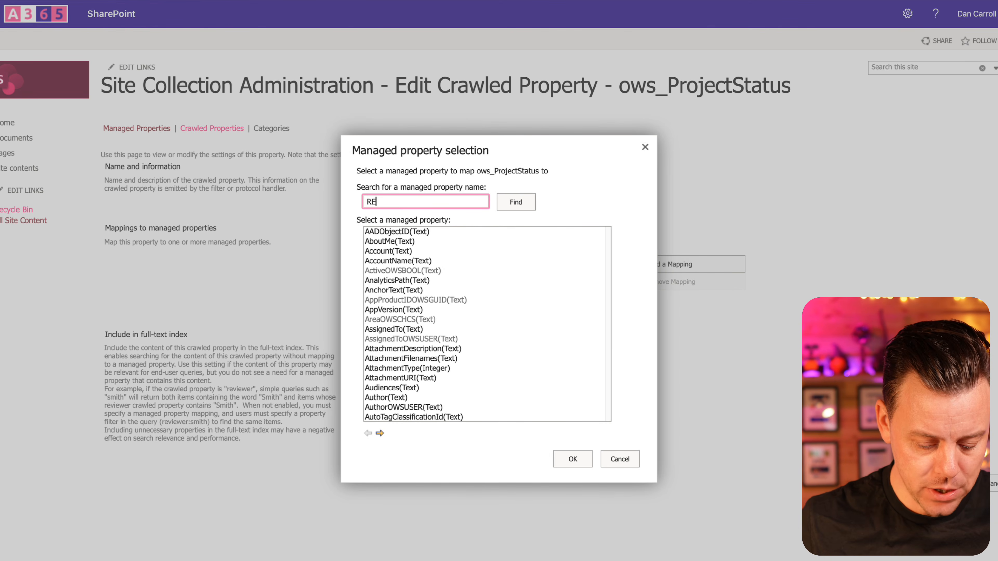
pyautogui.write('finableString')
pyautogui.press('Tab')
pyautogui.press('Return')
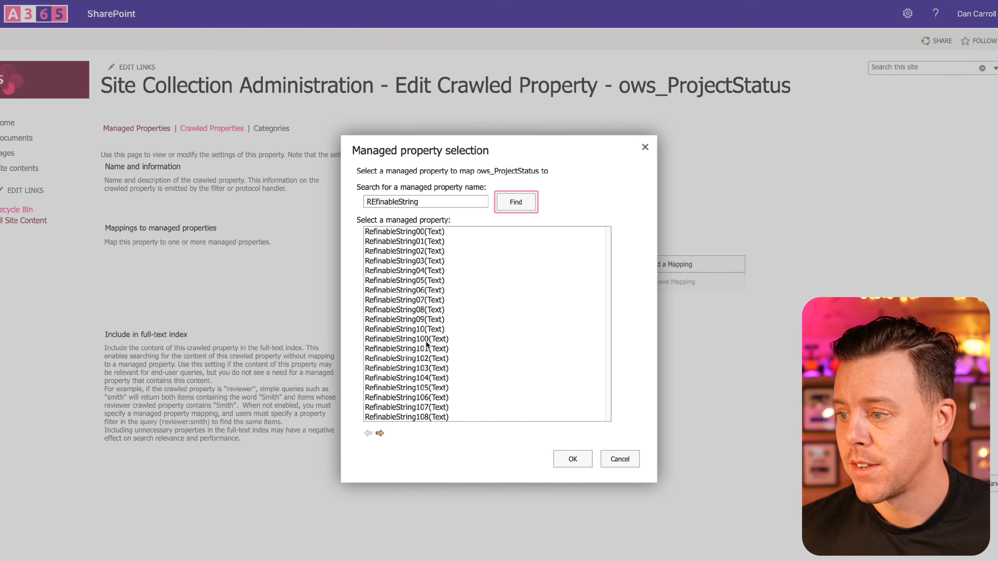
pyautogui.click(630, 463)
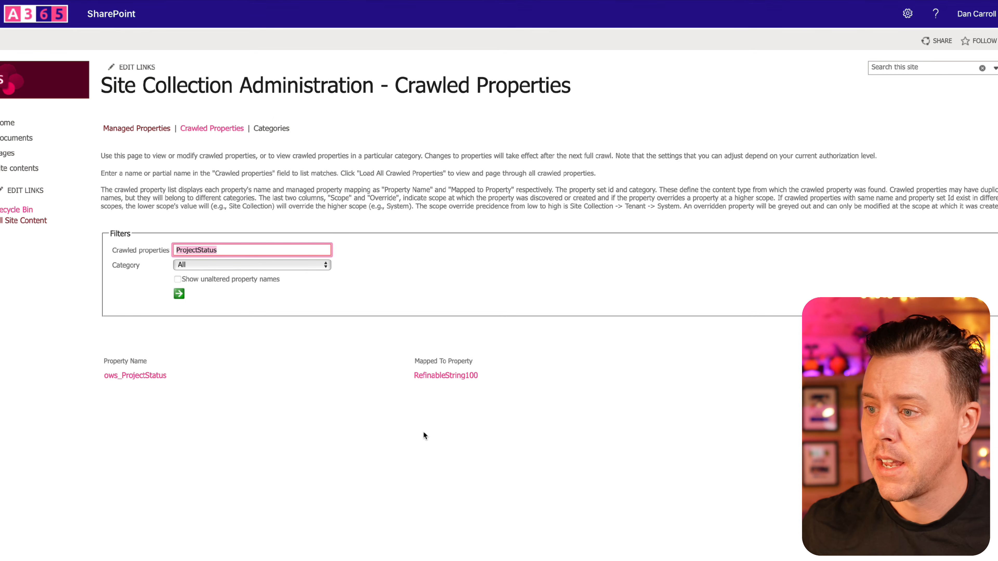
# - Filter the managed properties by "refinablestring" and review which crawled properties they are mapped to
pyautogui.click(112, 129)
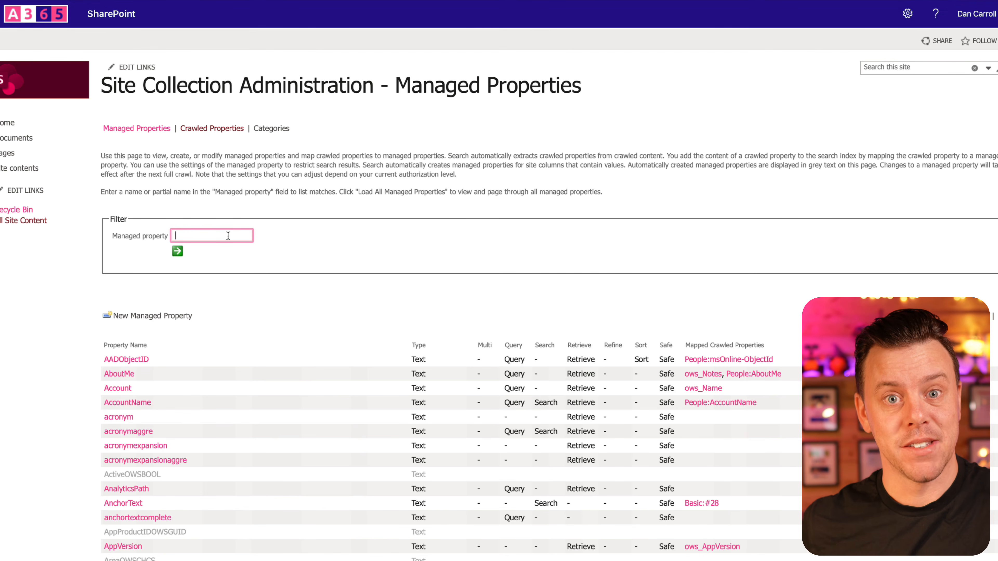
pyautogui.write('ref')
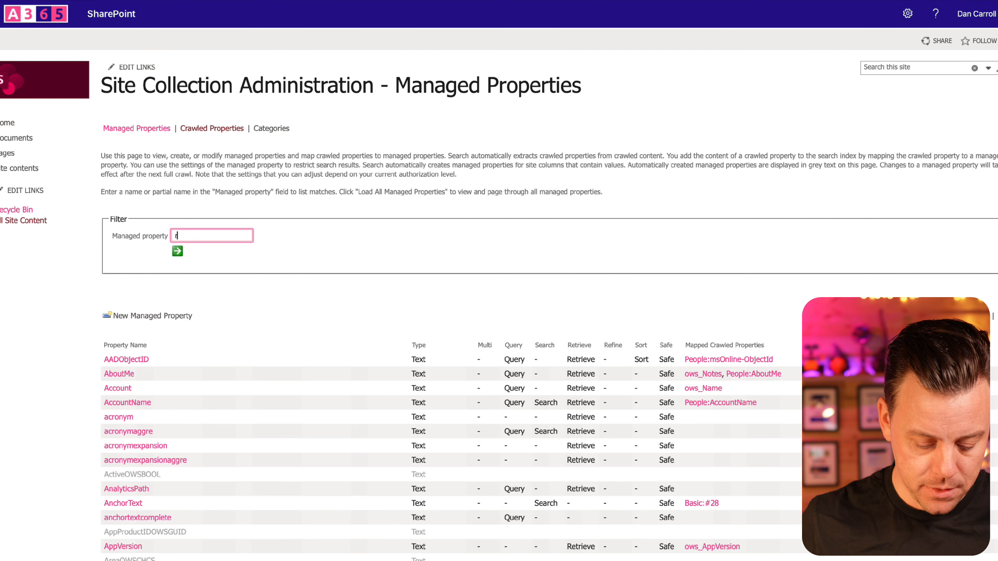
pyautogui.press('Return')
pyautogui.scroll(-5, 203, 345)
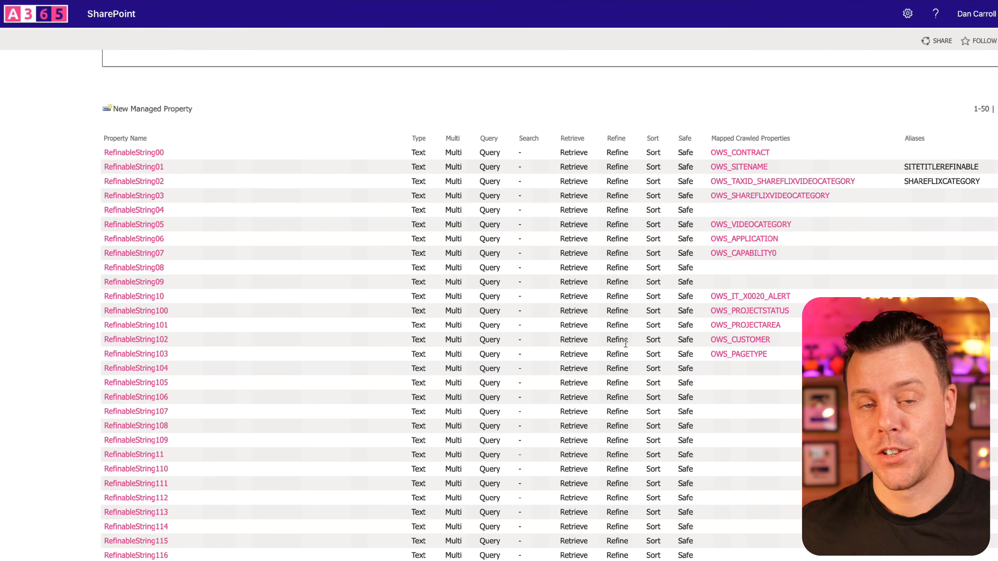
pyautogui.scroll(5, 62, 396)
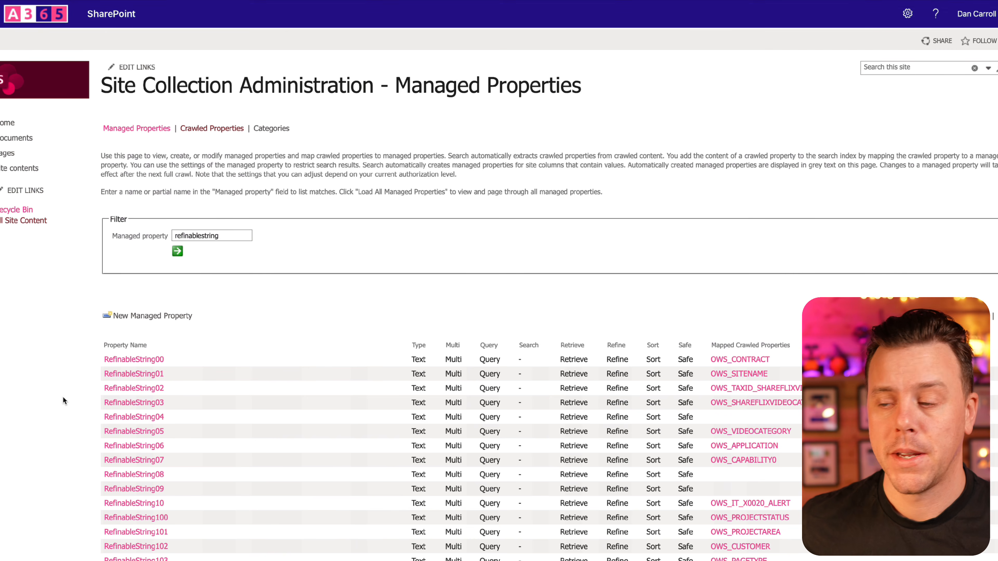
# - Open the project site's home page in a new browser tab
pyautogui.hscroll(-1, 31, 123)
pyautogui.rightClick(31, 123)
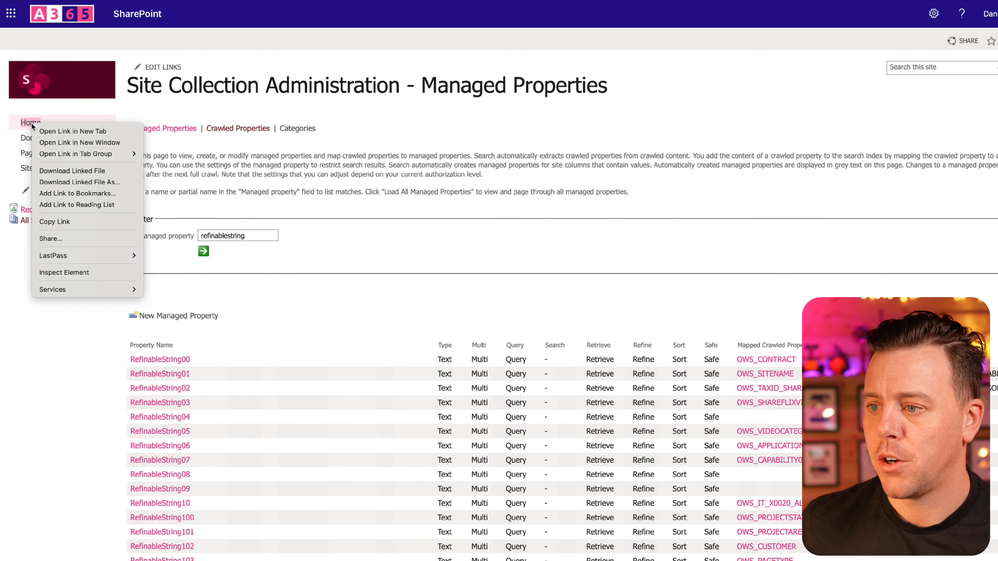
pyautogui.click(45, 131)
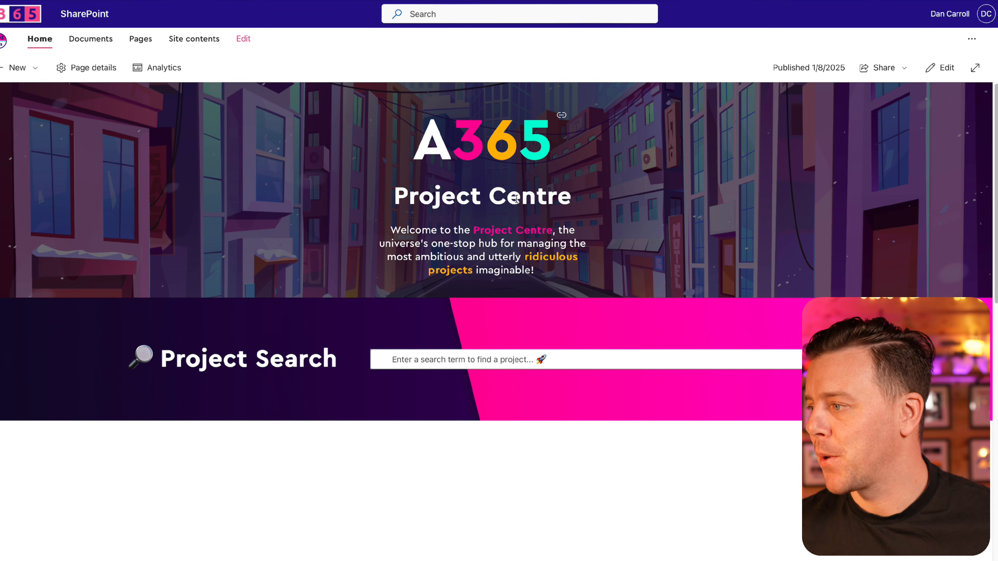
# - Open the Microsoft Search insights and configuration page from the full site settings and show its verticals
pyautogui.click(881, 14)
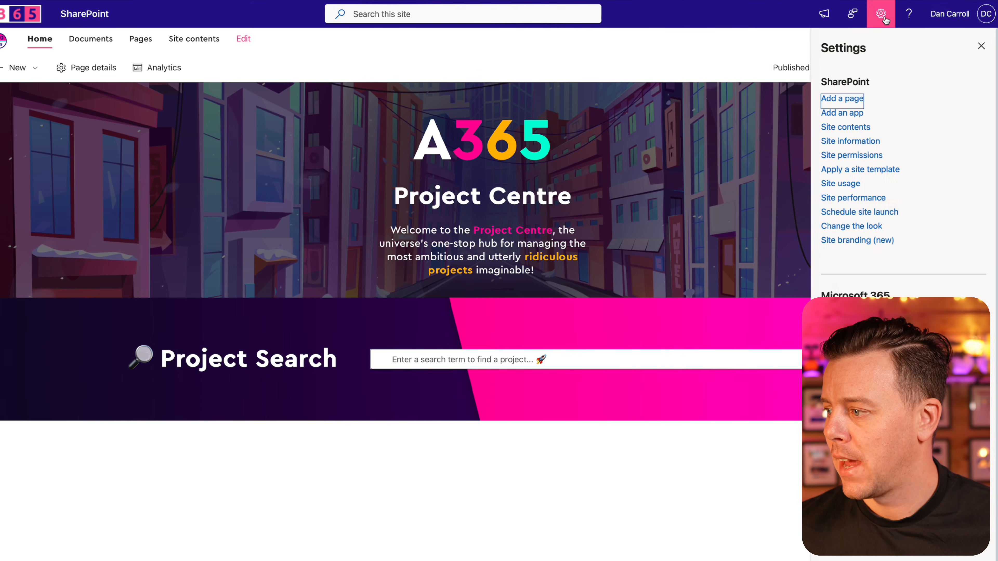
pyautogui.click(844, 141)
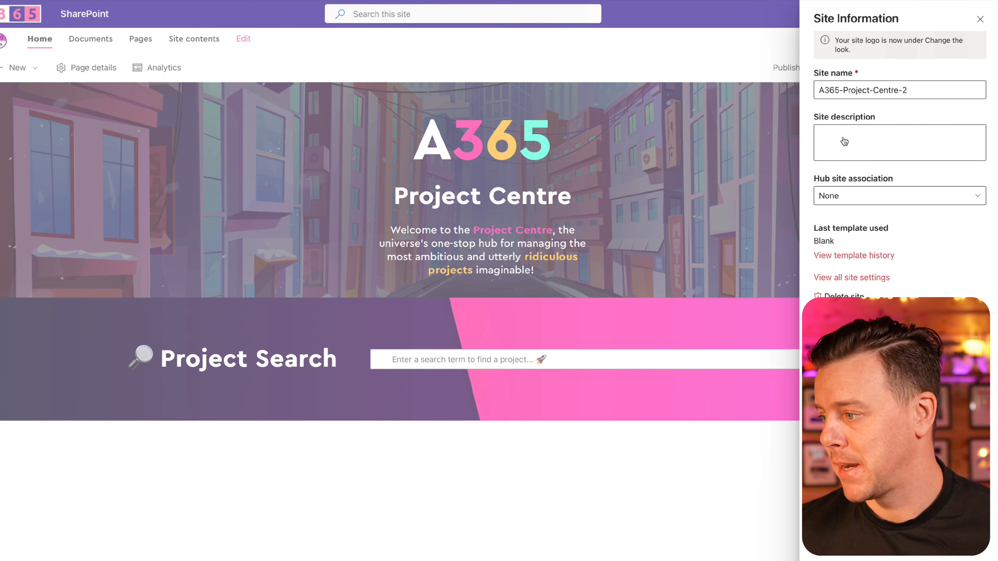
pyautogui.click(858, 277)
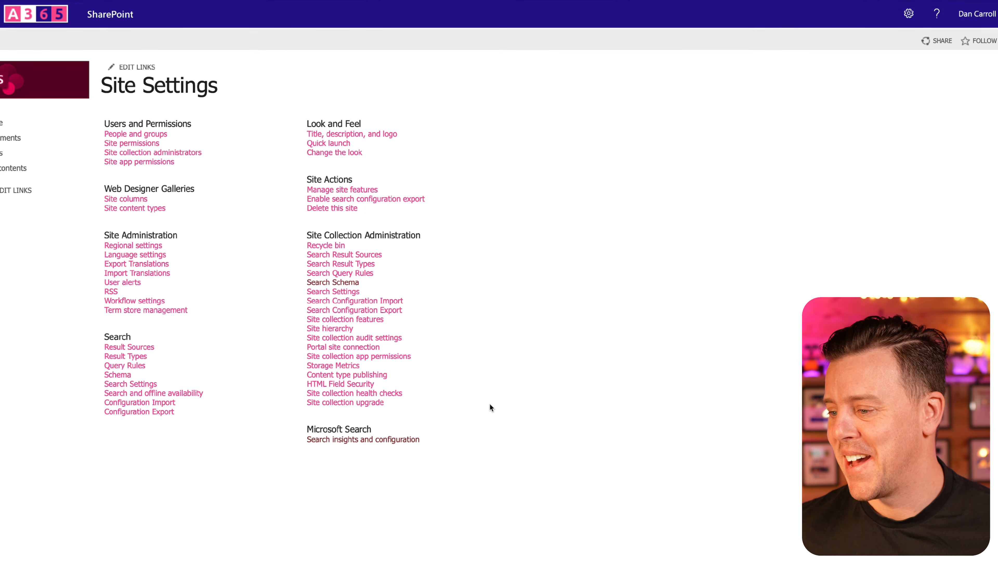
pyautogui.click(321, 441)
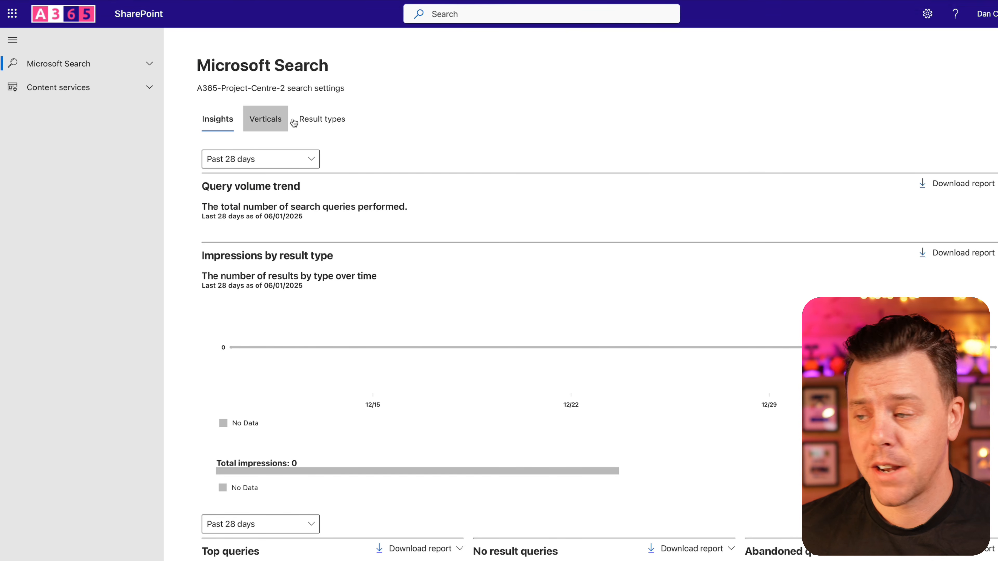
pyautogui.click(259, 127)
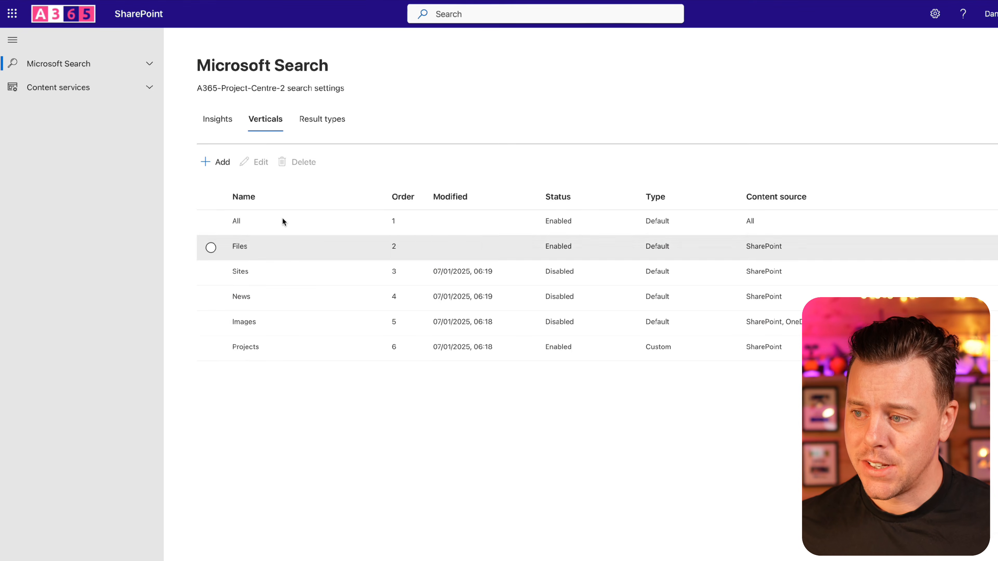
# - Start a new search vertical named "Projects 2" with SharePoint as its content source
pyautogui.click(214, 161)
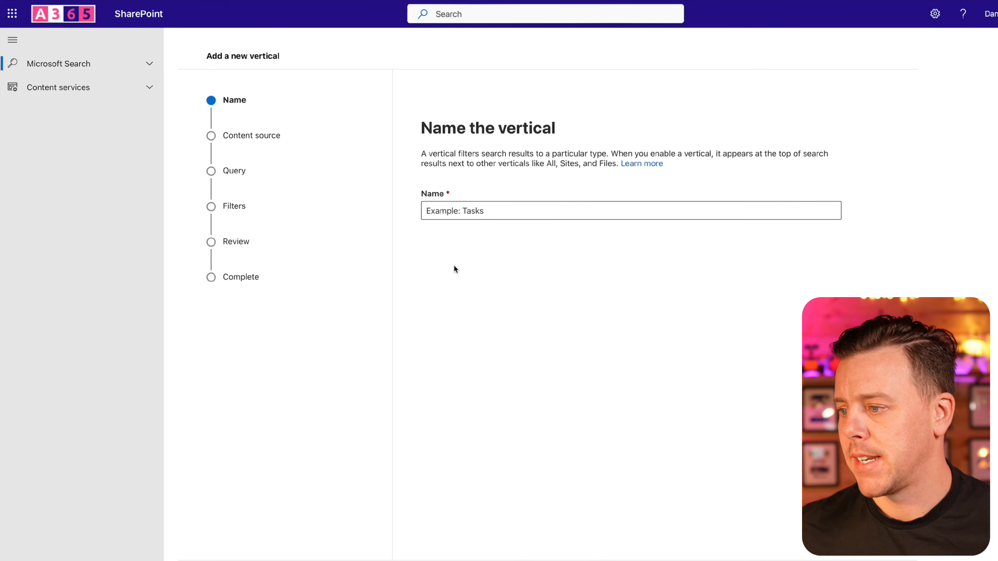
pyautogui.click(446, 214)
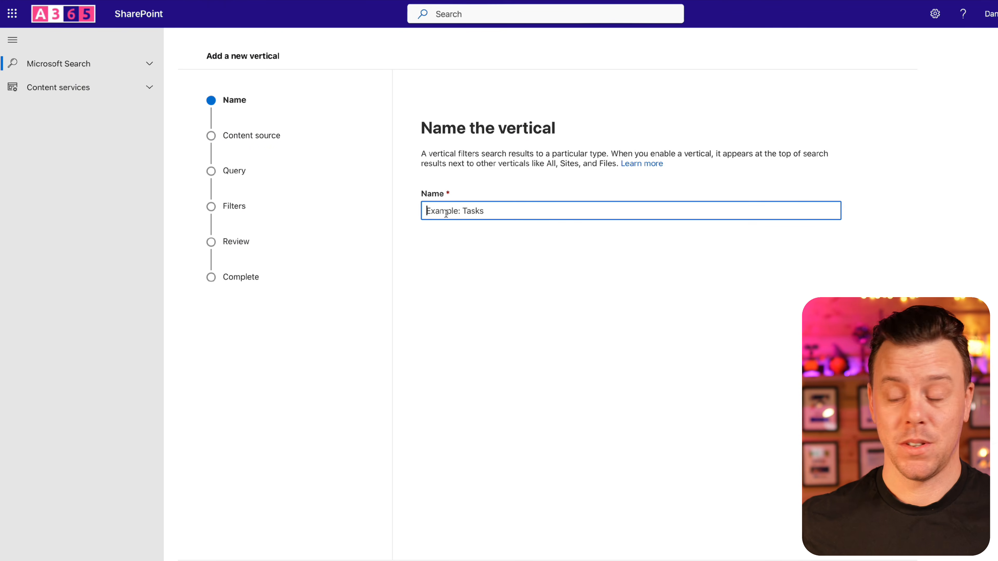
pyautogui.write('Projects 2')
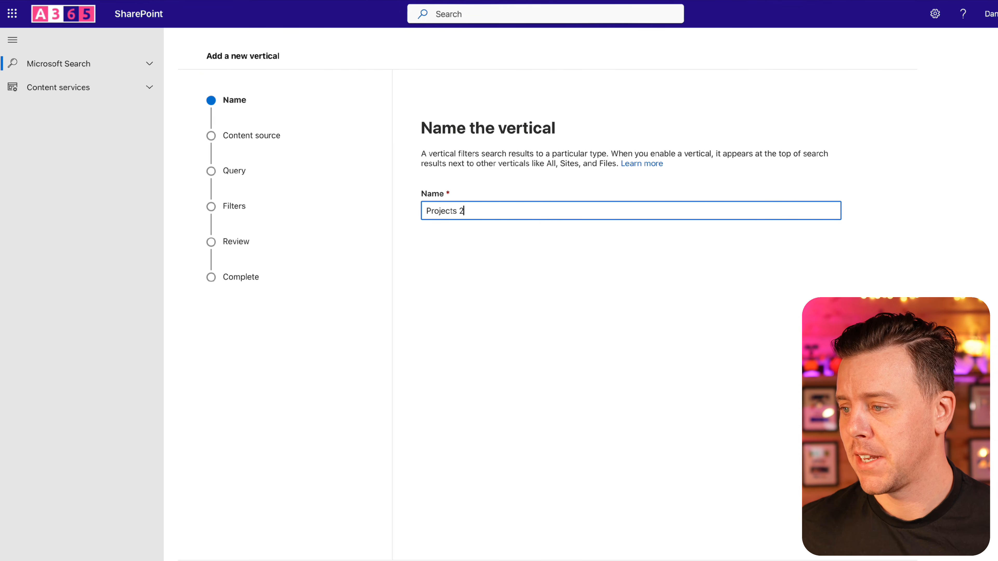
pyautogui.press('Return')
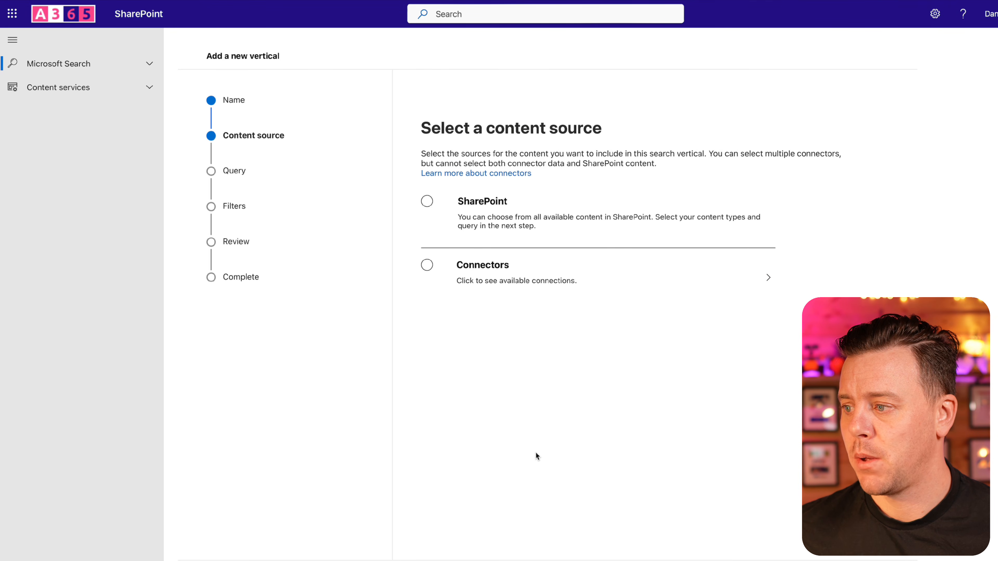
pyautogui.click(426, 202)
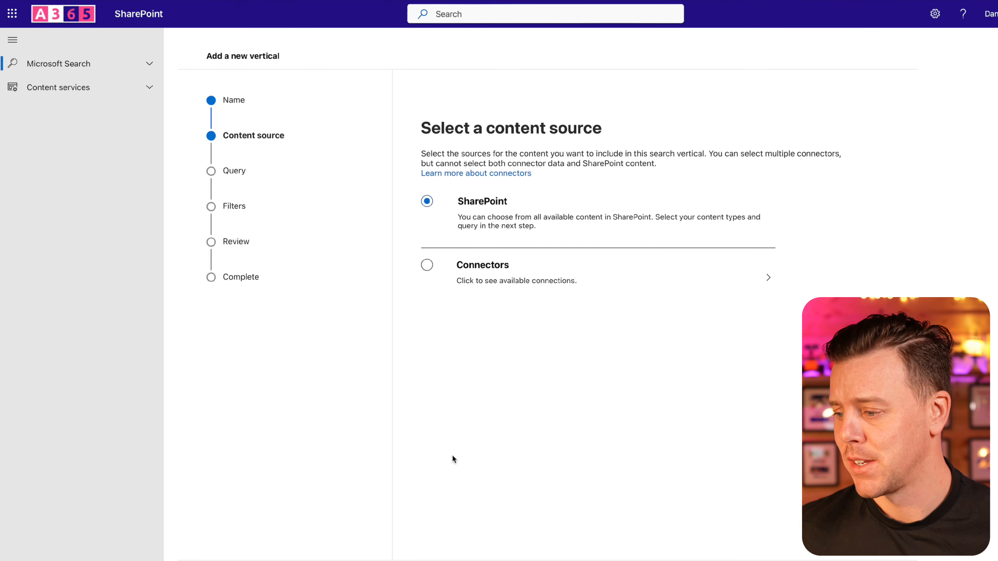
pyautogui.press('Return')
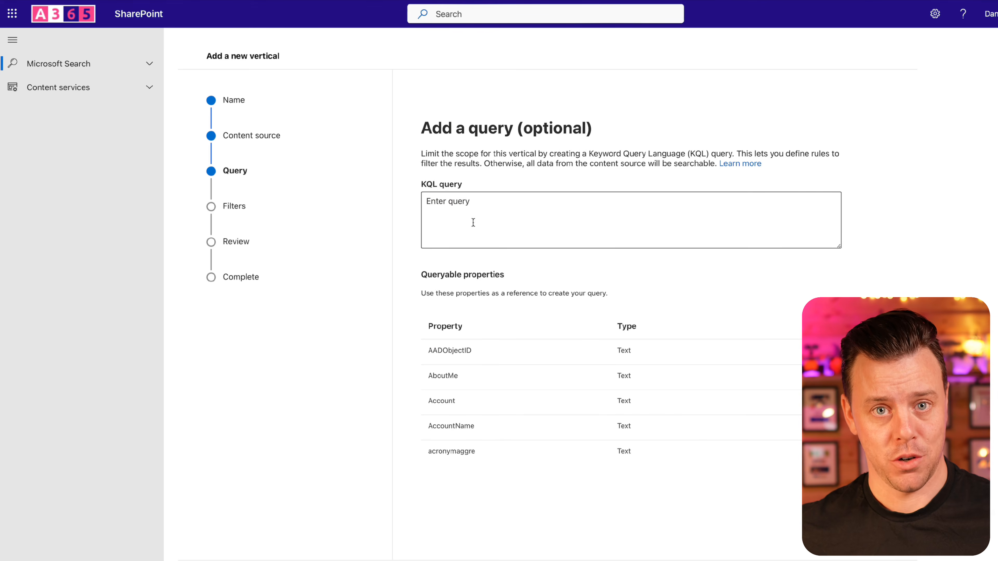
# - Limit the vertical's scope with the KQL query "RefinableString103:Project" and continue to the filters
pyautogui.click(281, 1)
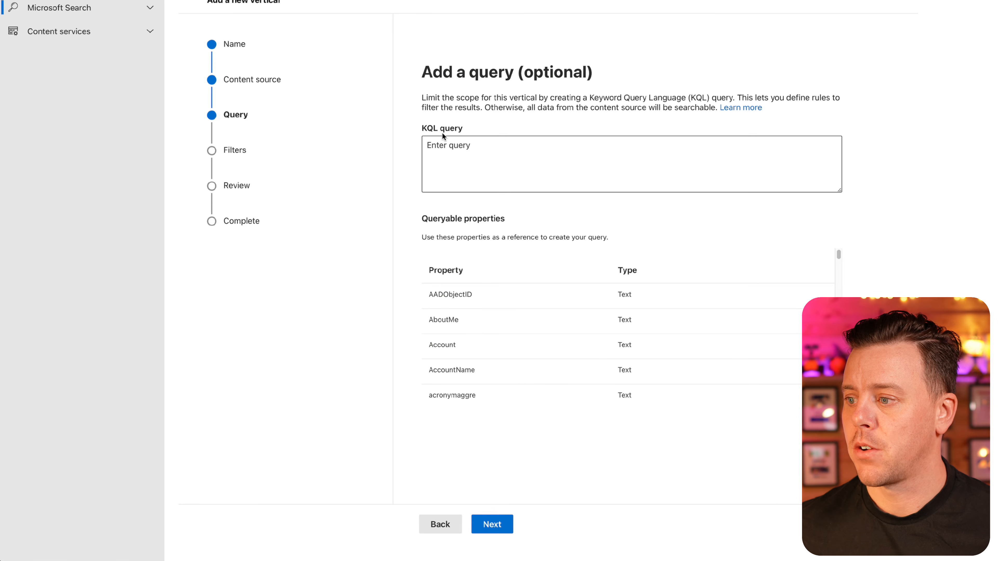
pyautogui.click(453, 150)
pyautogui.write('REfinableString103')
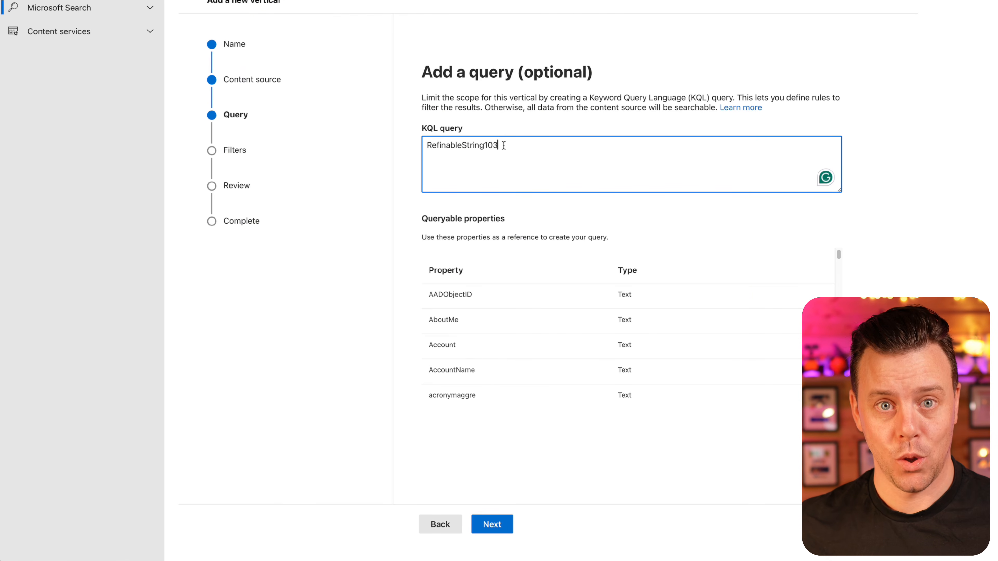
pyautogui.write(':')
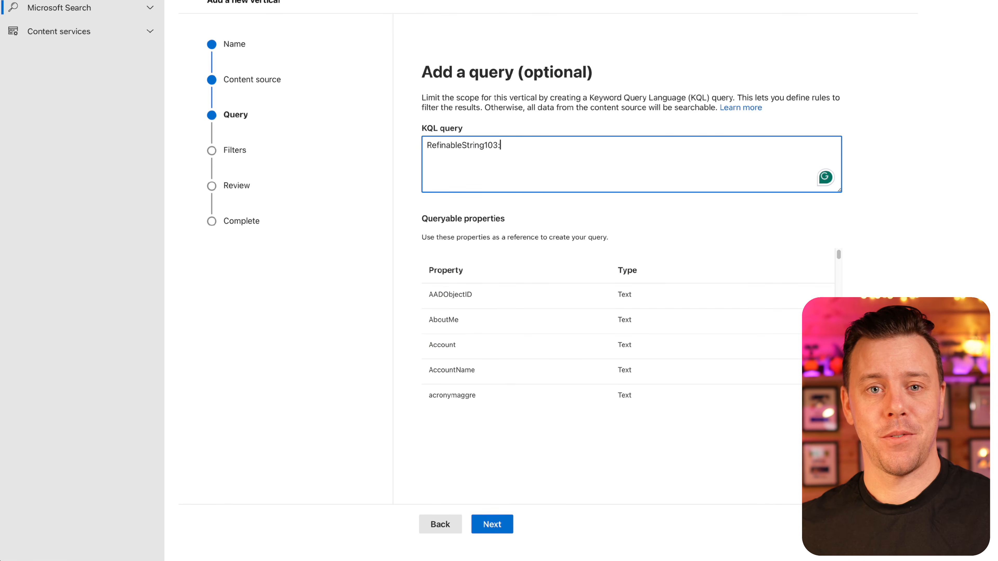
pyautogui.write('Project')
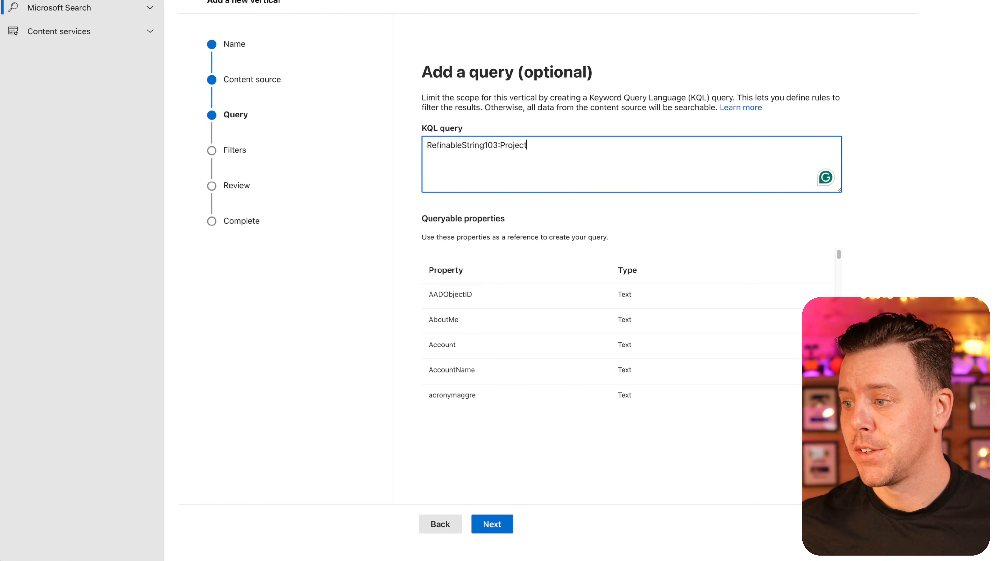
pyautogui.click(505, 531)
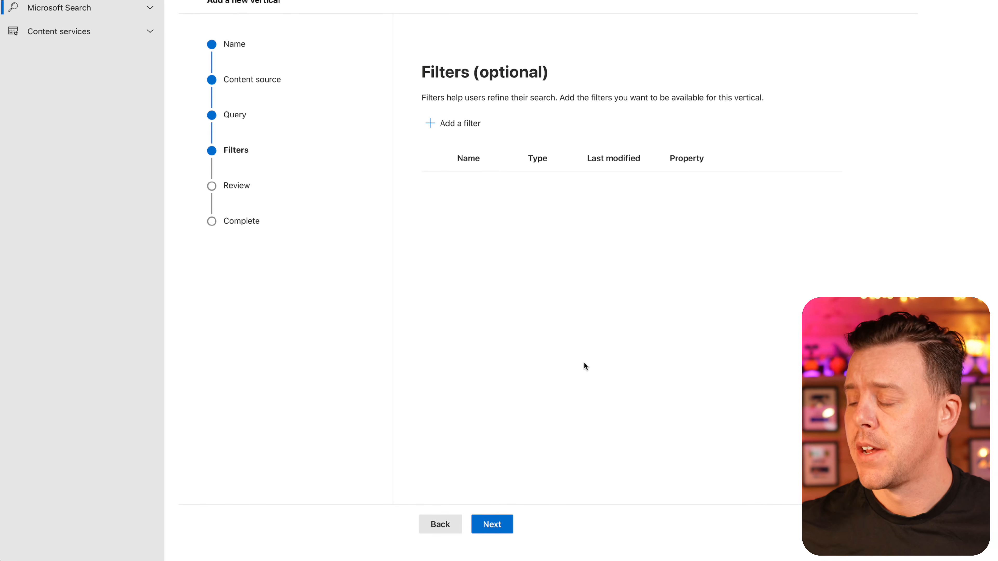
# - Add a filter named "Project Status" to the vertical, based on the RefinableString100 property
pyautogui.click(447, 126)
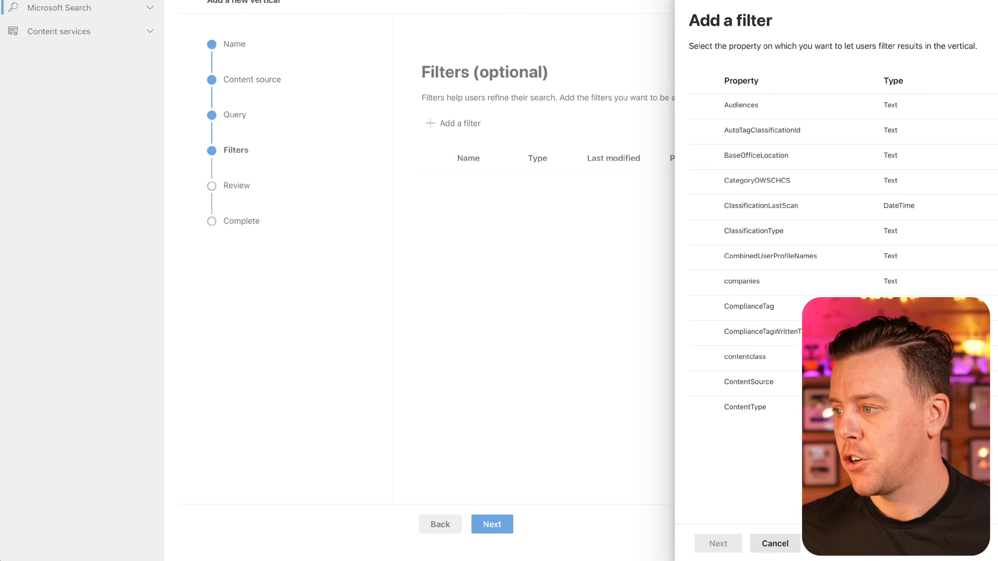
pyautogui.scroll(-20, 810, 230)
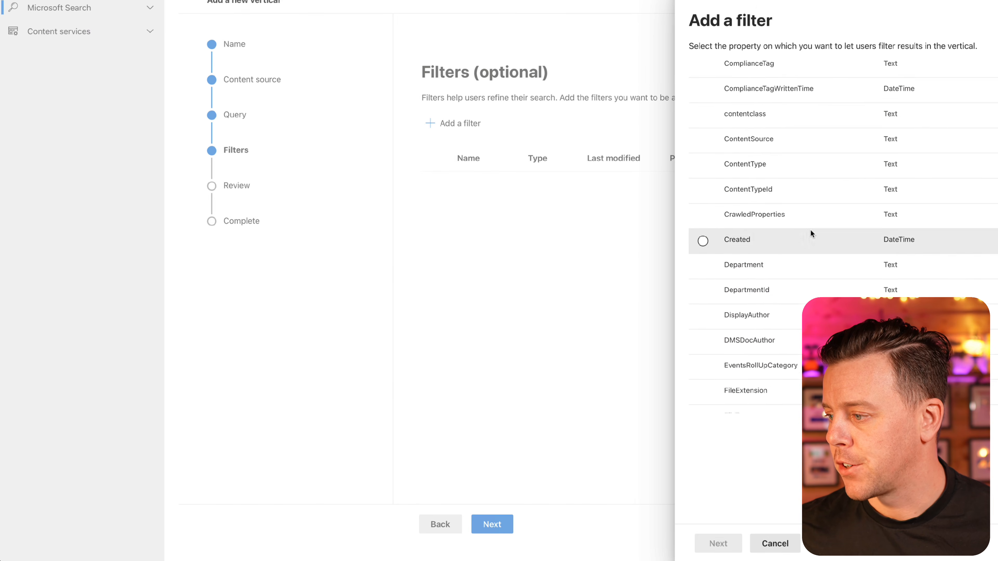
pyautogui.scroll(-10, 798, 234)
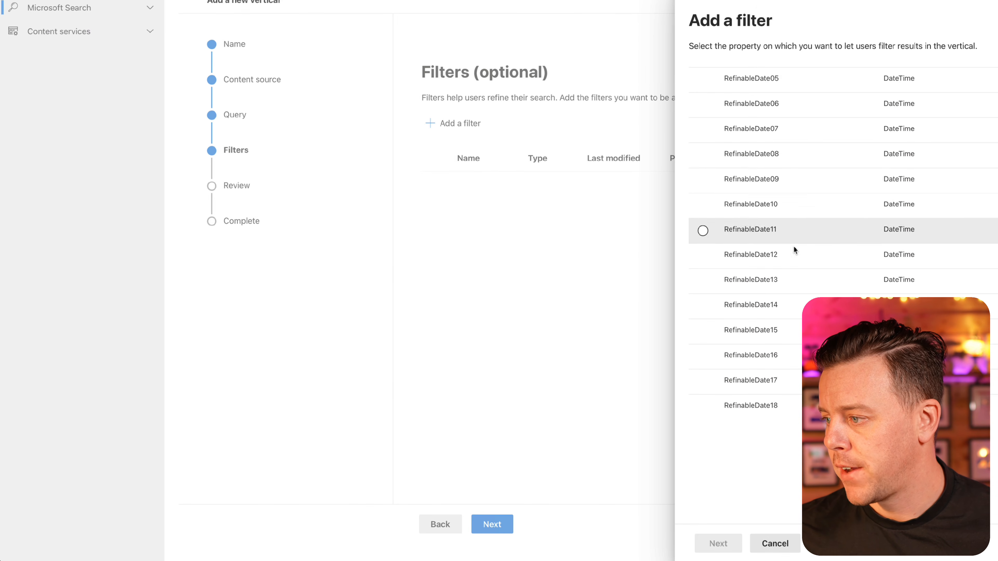
pyautogui.scroll(-7, 818, 210)
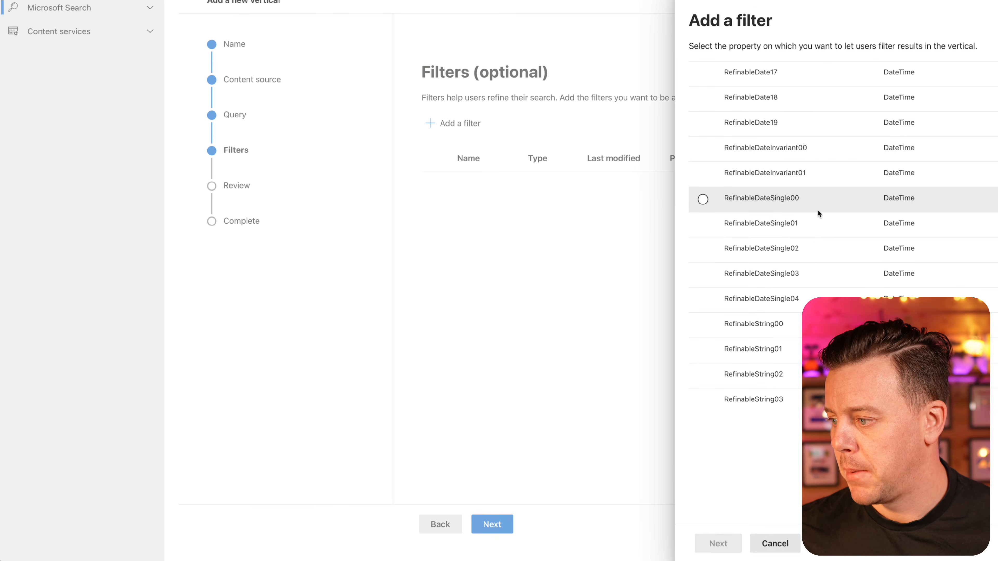
pyautogui.scroll(-6, 792, 259)
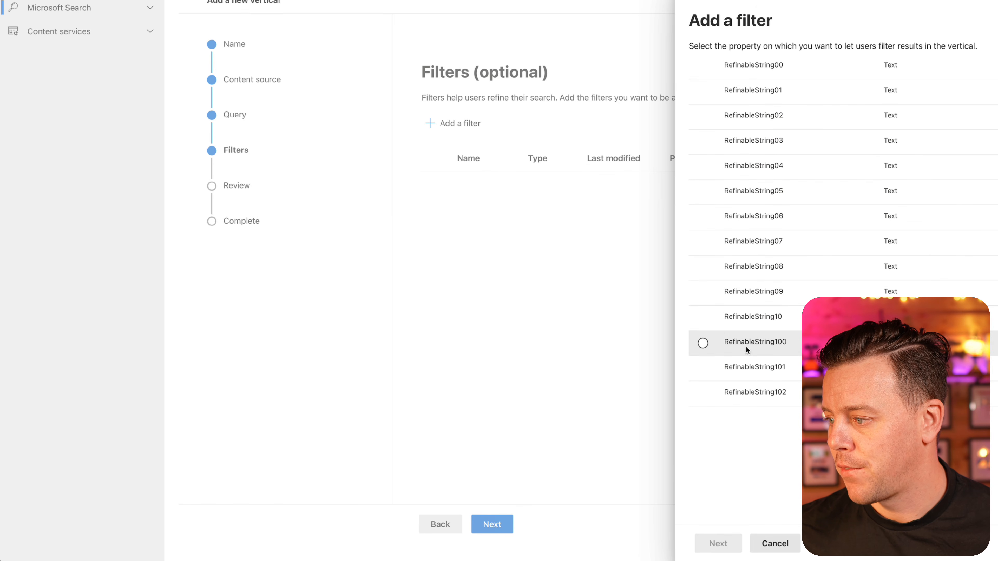
pyautogui.click(704, 344)
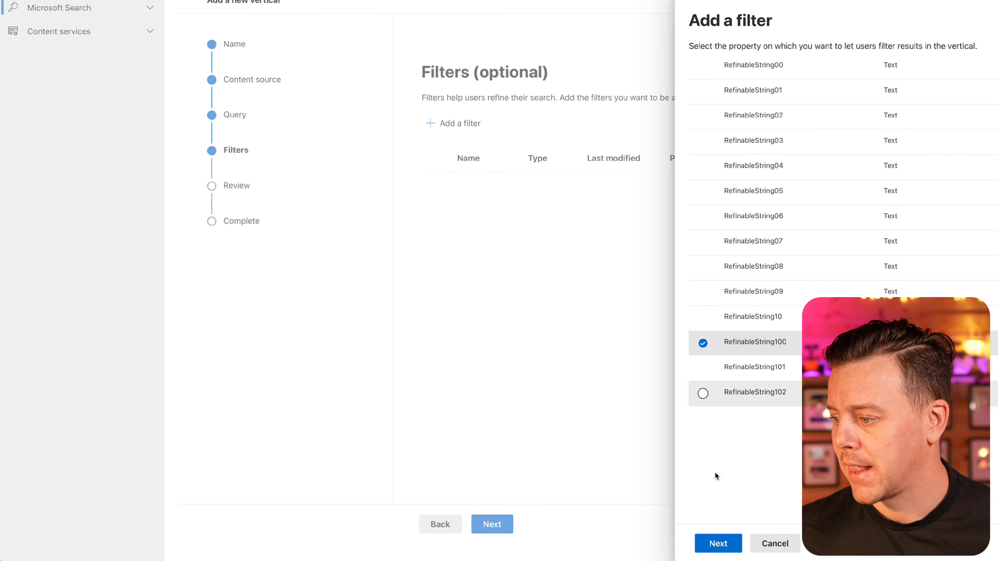
pyautogui.click(719, 544)
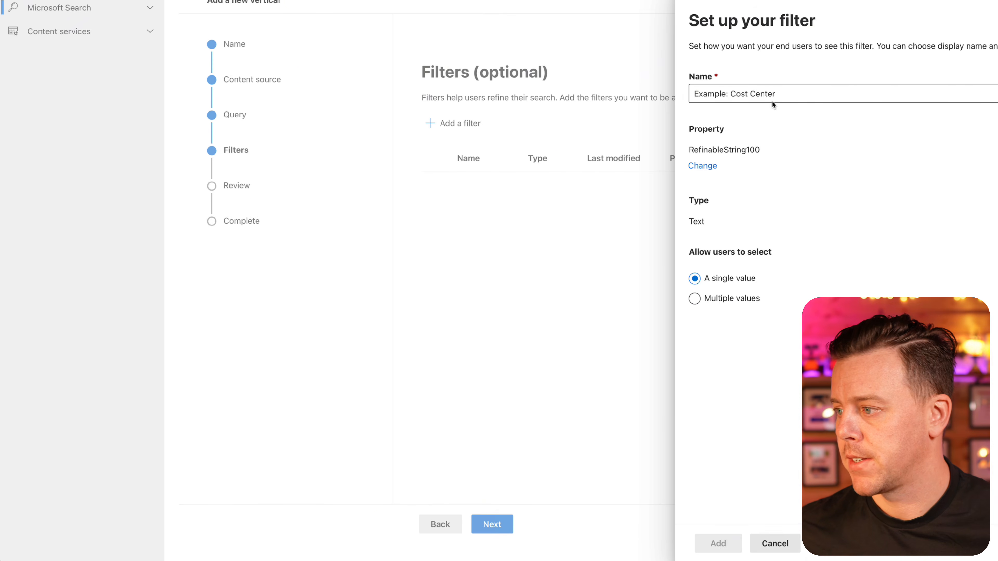
pyautogui.click(772, 98)
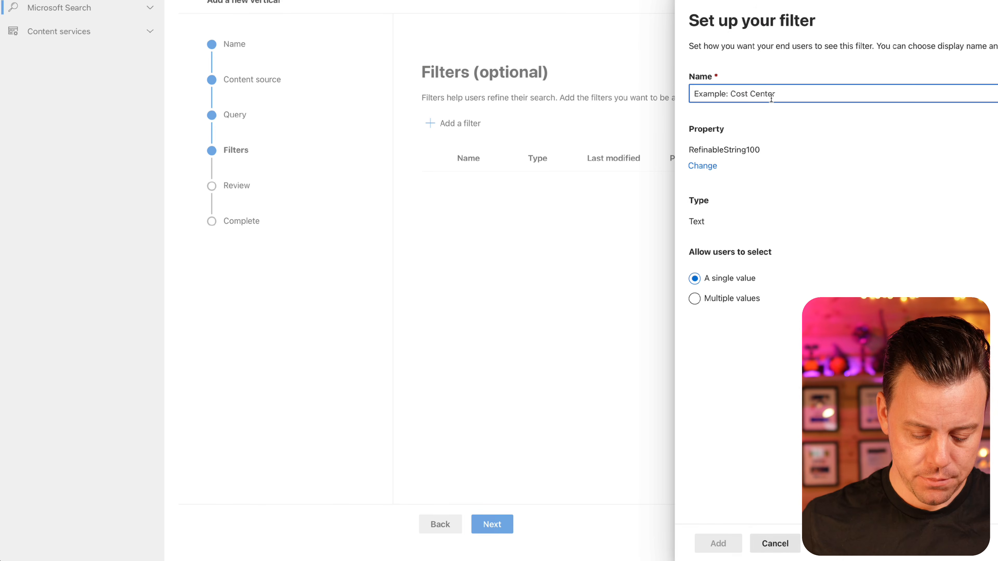
pyautogui.write('Project Status')
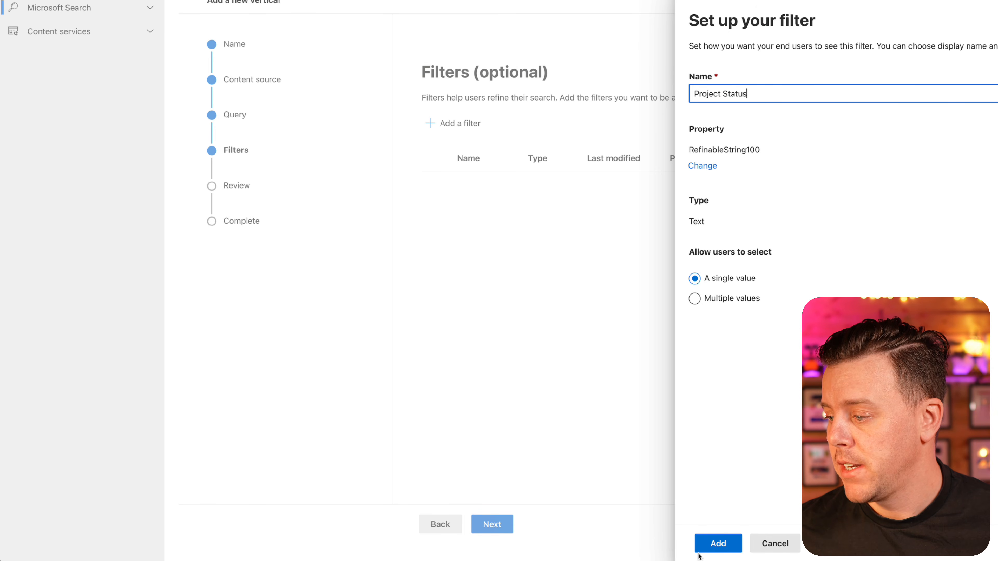
pyautogui.click(718, 543)
# - Add a second filter named "Project Area" based on the RefinableString101 property
pyautogui.click(460, 125)
pyautogui.scroll(-20, 794, 214)
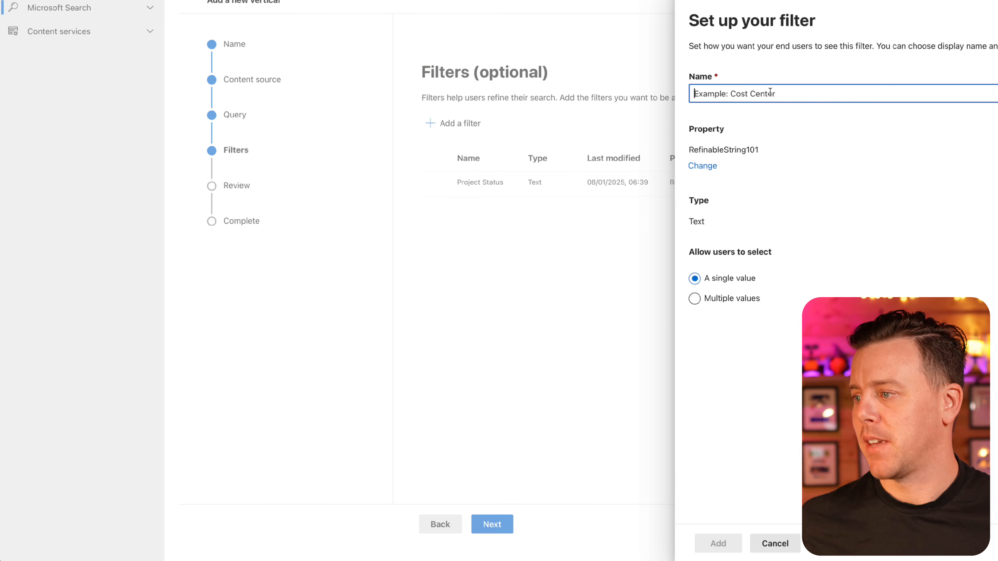
pyautogui.write('Project Area')
pyautogui.click(718, 543)
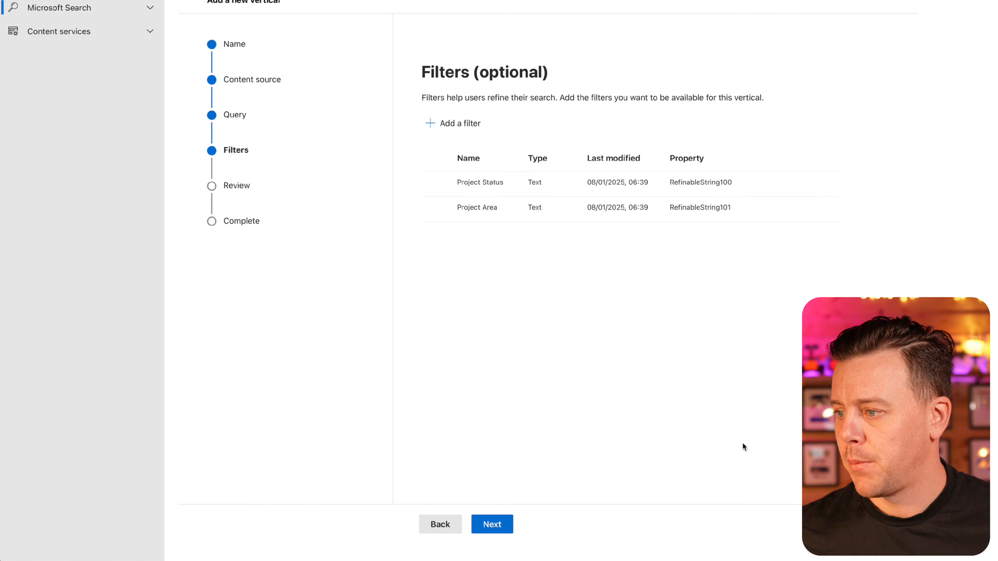
# - Add a third filter named "Customer" based on the RefinableString102 property
pyautogui.click(445, 124)
pyautogui.scroll(-15, 814, 271)
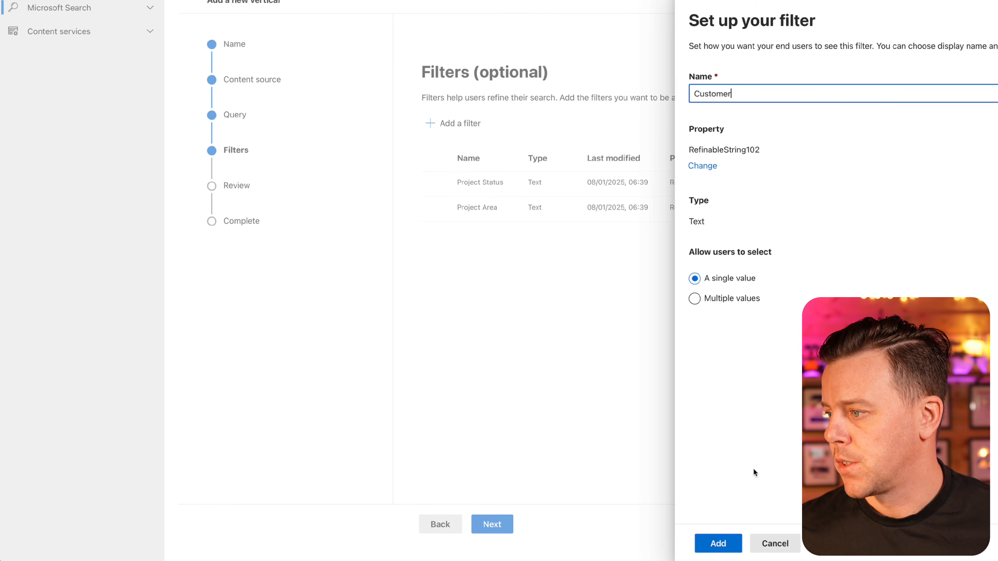
pyautogui.click(727, 543)
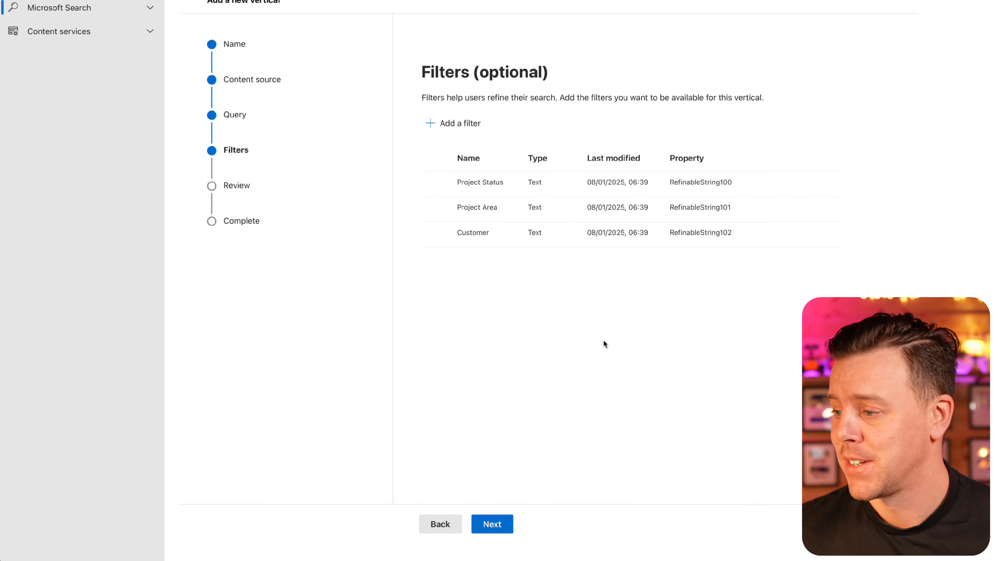
# - Enable the new vertical on the review page, create it and close the wizard
pyautogui.click(492, 525)
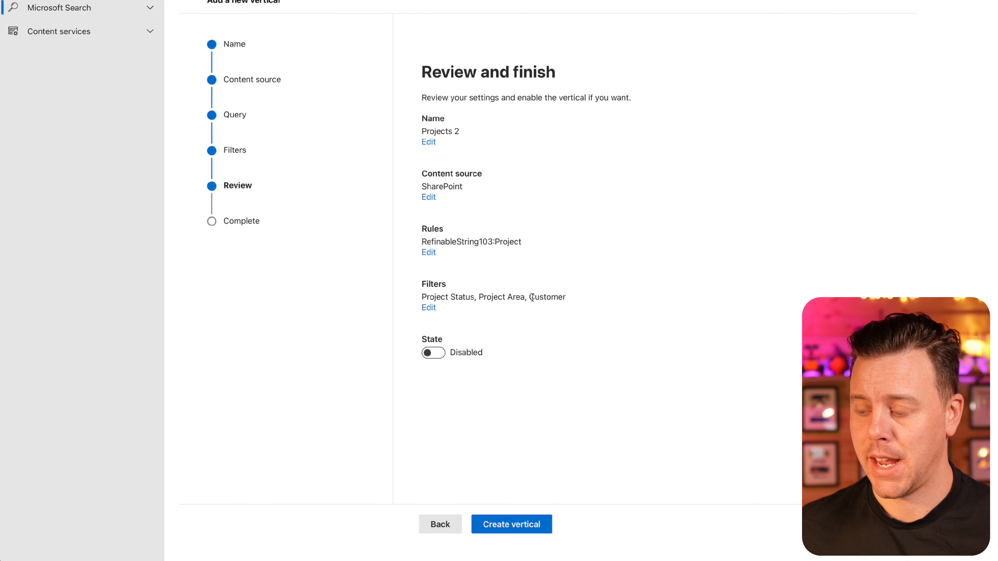
pyautogui.click(434, 353)
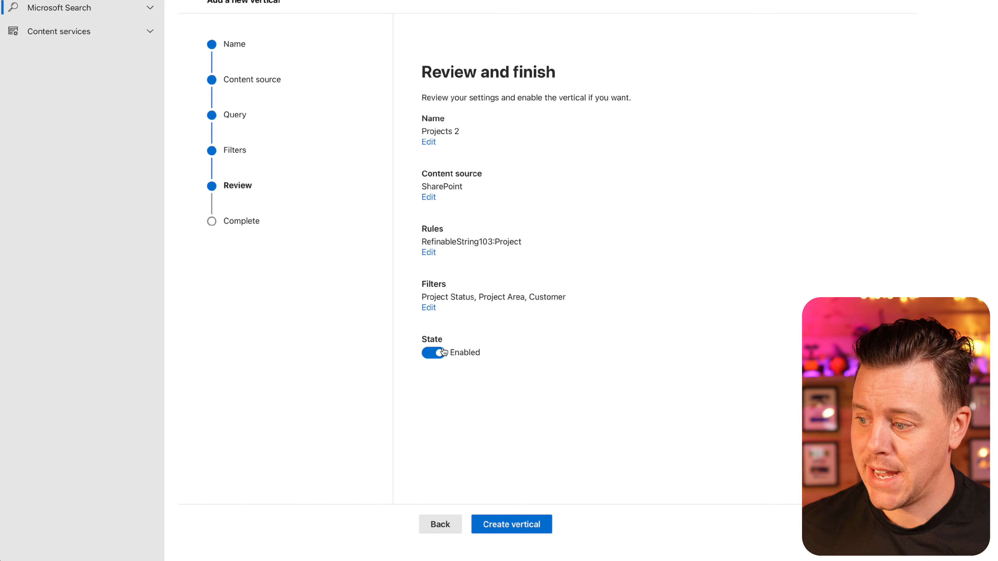
pyautogui.click(499, 530)
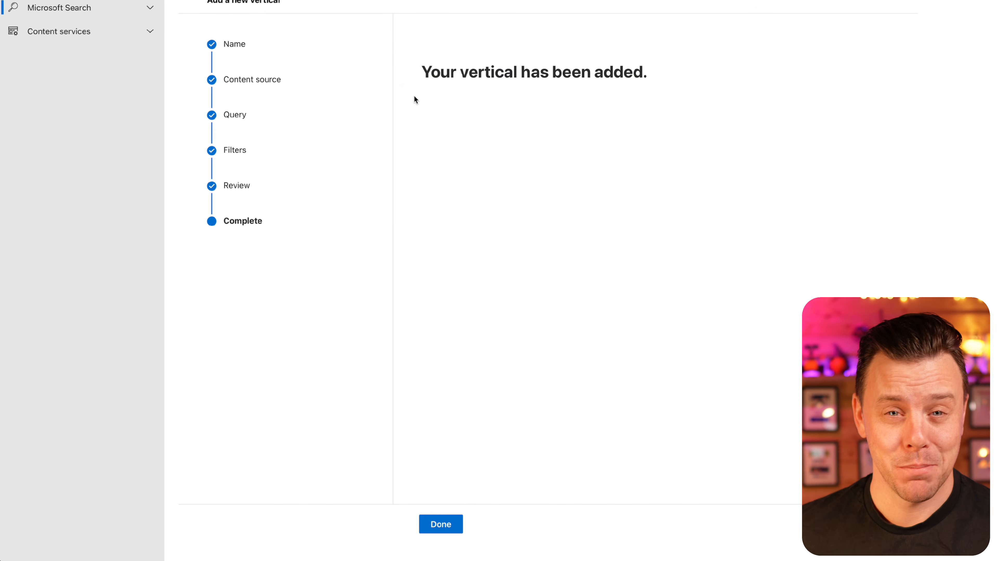
pyautogui.click(442, 526)
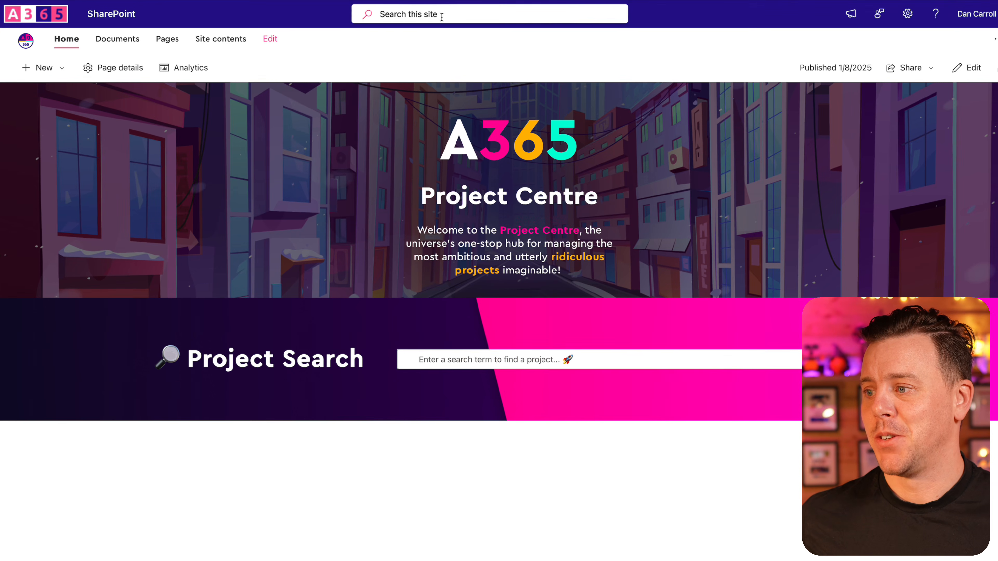
# - Search the Project Centre site for "project" and view the results in the Projects vertical
pyautogui.click(439, 14)
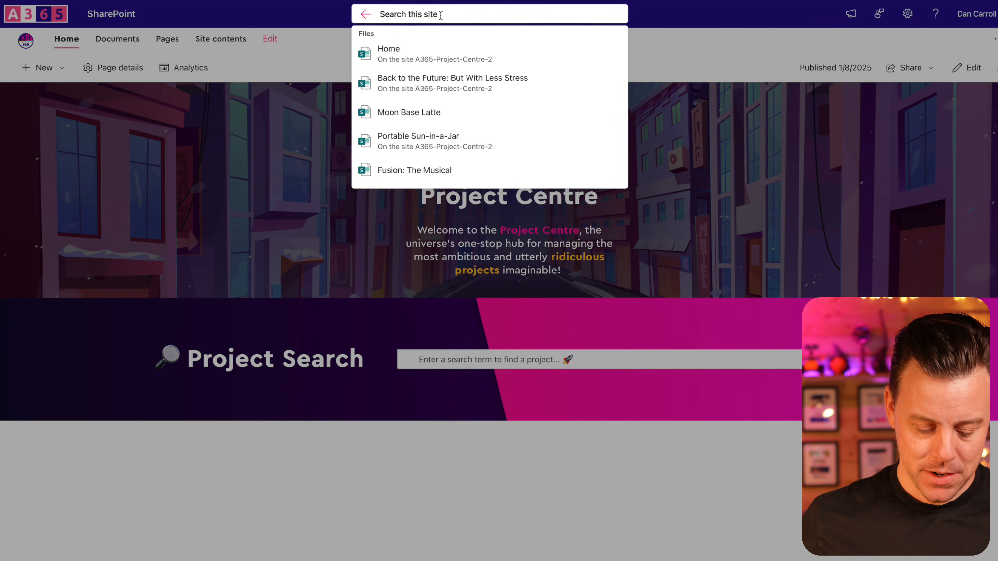
pyautogui.write('project')
pyautogui.press('Return')
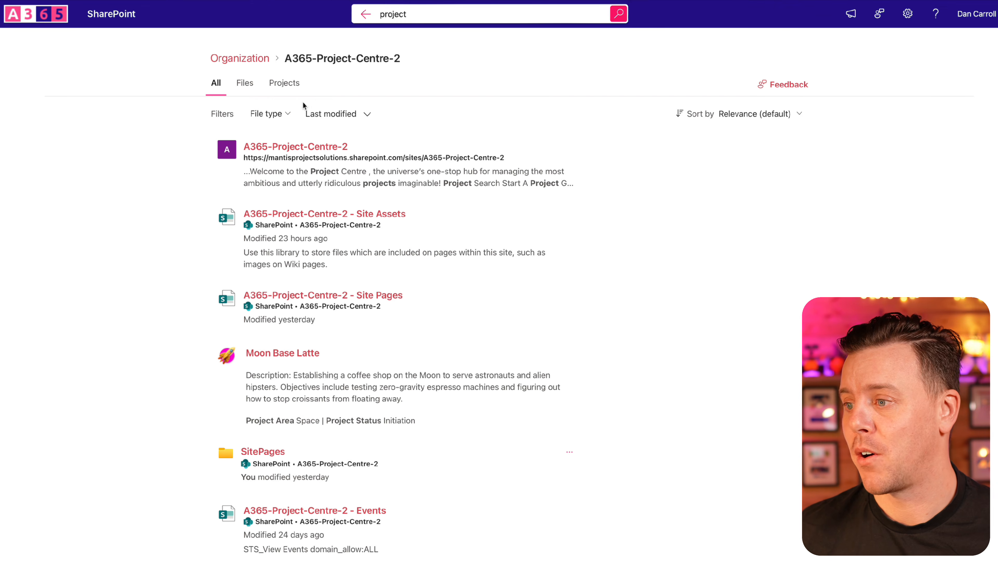
pyautogui.click(289, 87)
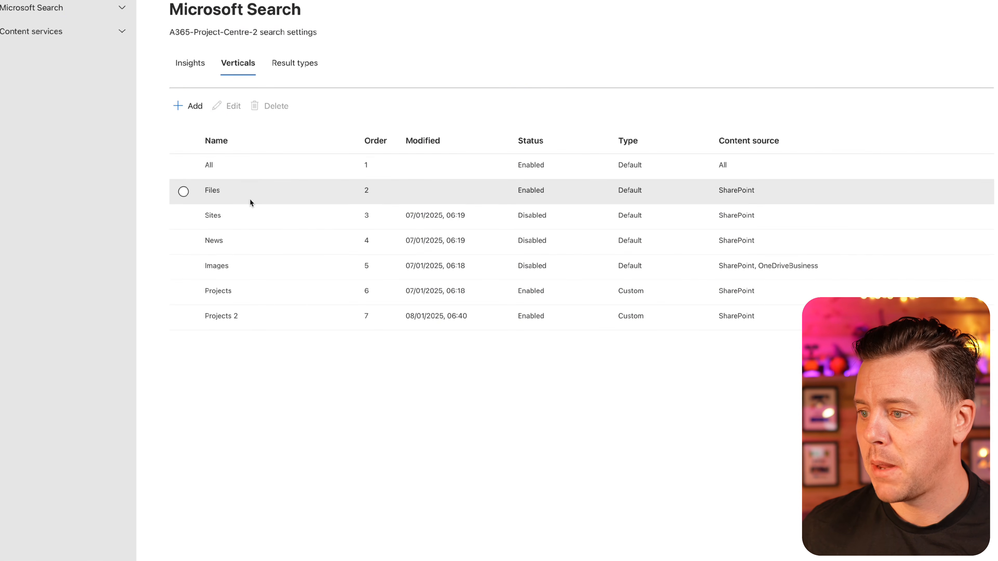
# - Disable the default Files vertical in the site's search settings and save the update
pyautogui.click(246, 191)
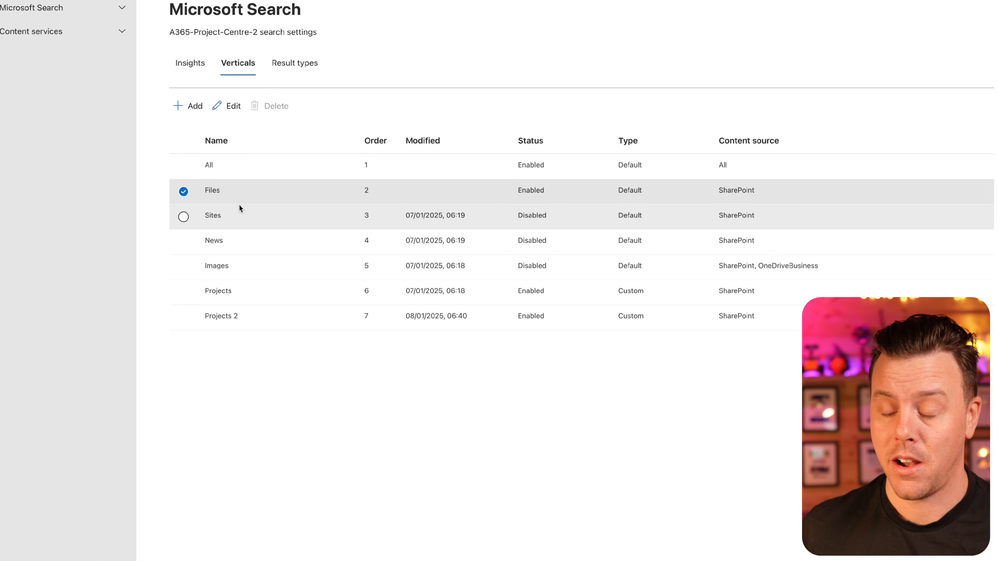
pyautogui.click(231, 107)
pyautogui.click(245, 550)
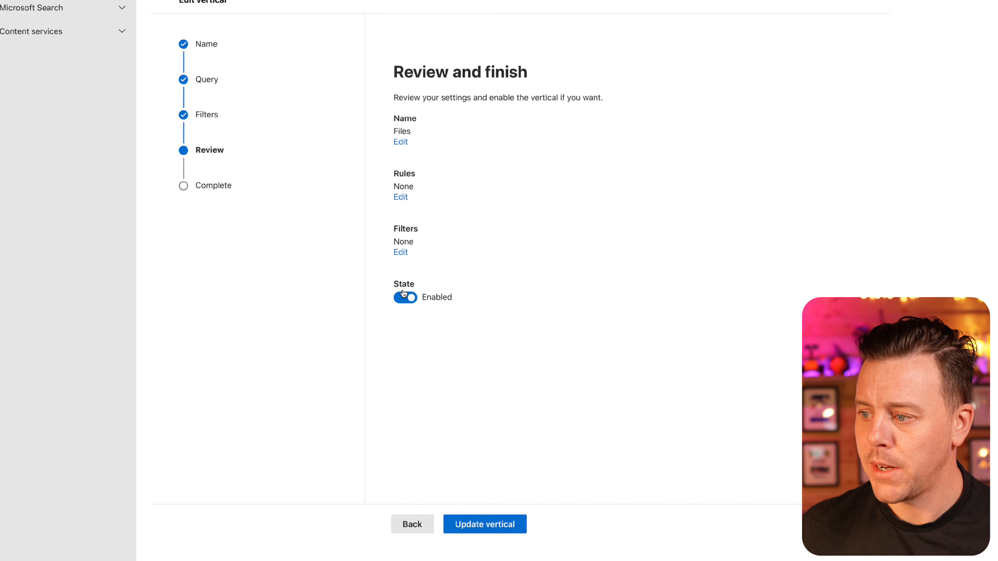
pyautogui.click(404, 299)
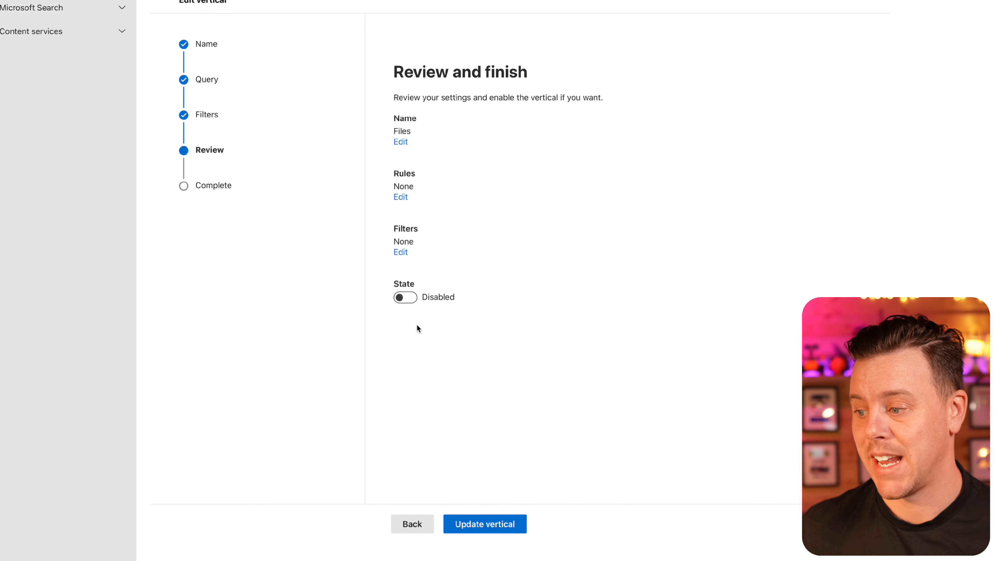
pyautogui.click(481, 524)
pyautogui.click(419, 527)
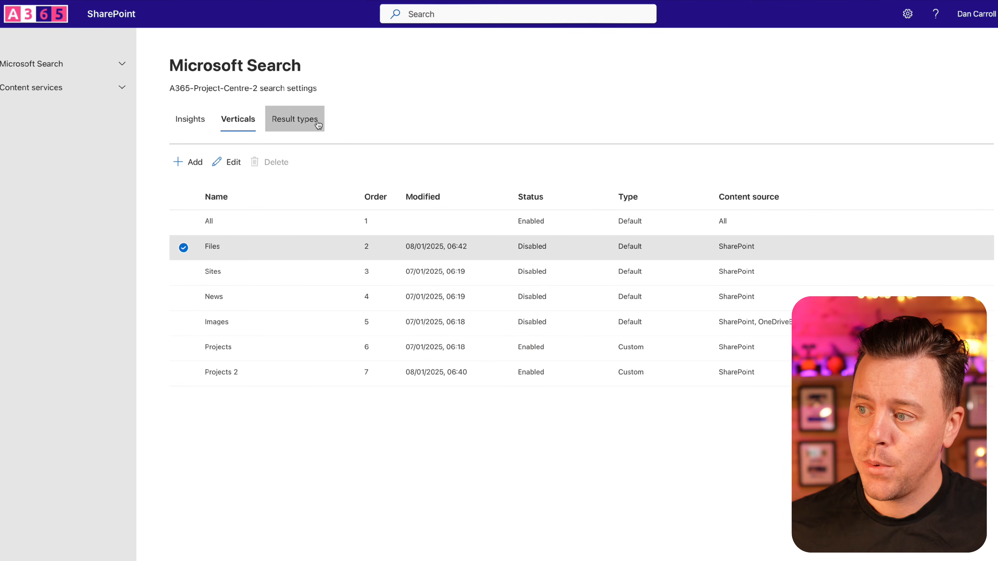
# - Add a result type named "ProjectResult2" with SharePoint and OneDrive as its content source
pyautogui.click(308, 121)
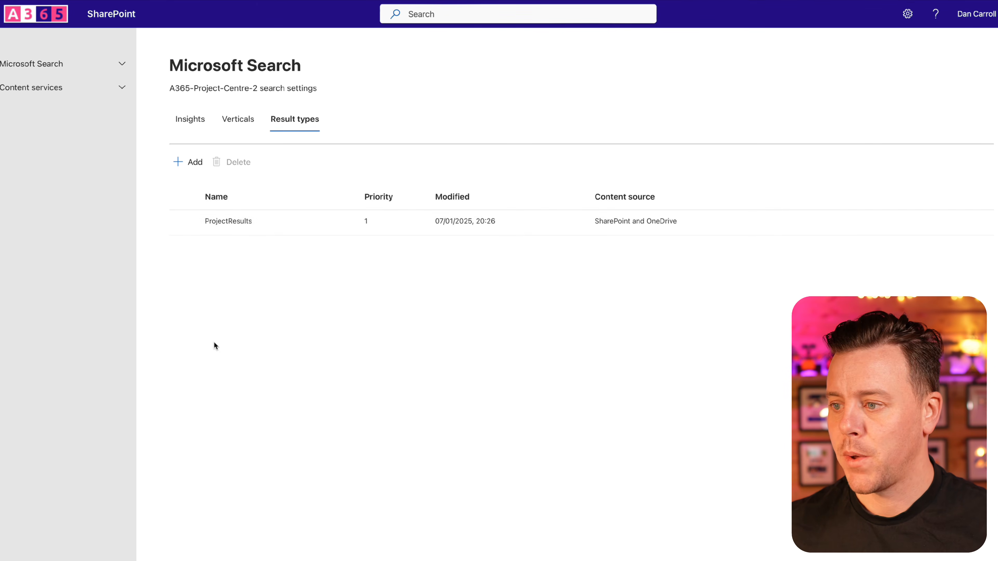
pyautogui.click(190, 162)
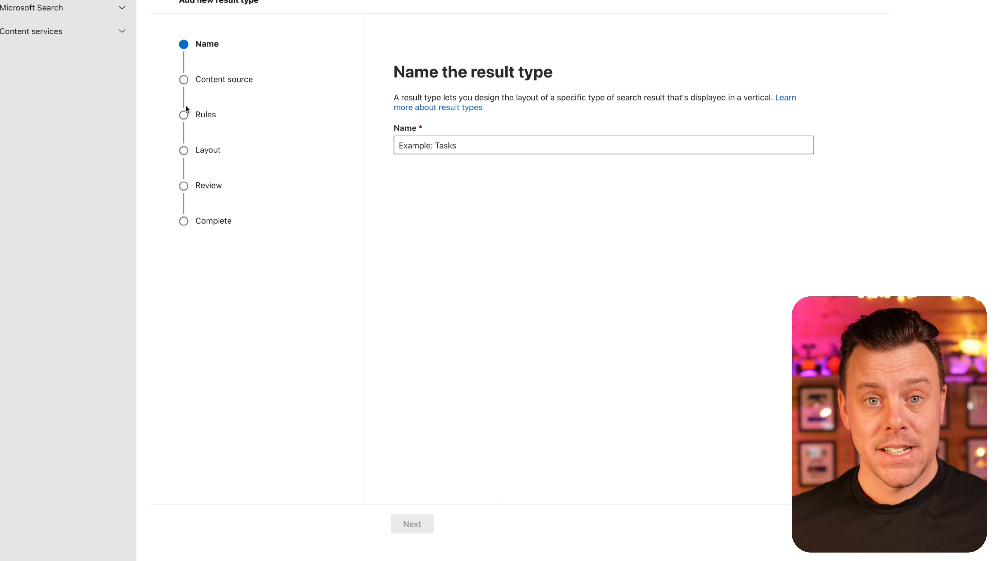
pyautogui.click(416, 147)
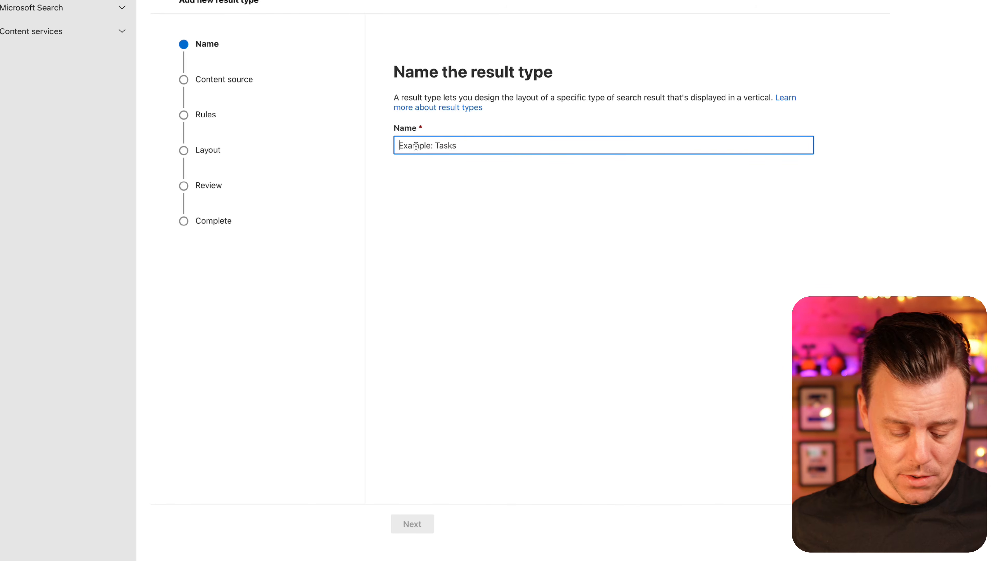
pyautogui.write('ProjectResult2')
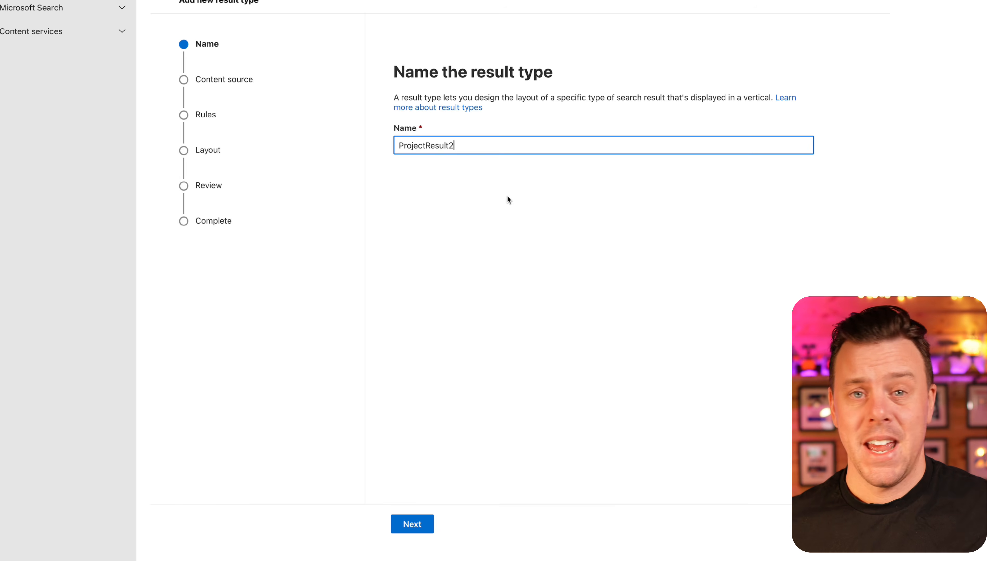
pyautogui.click(412, 525)
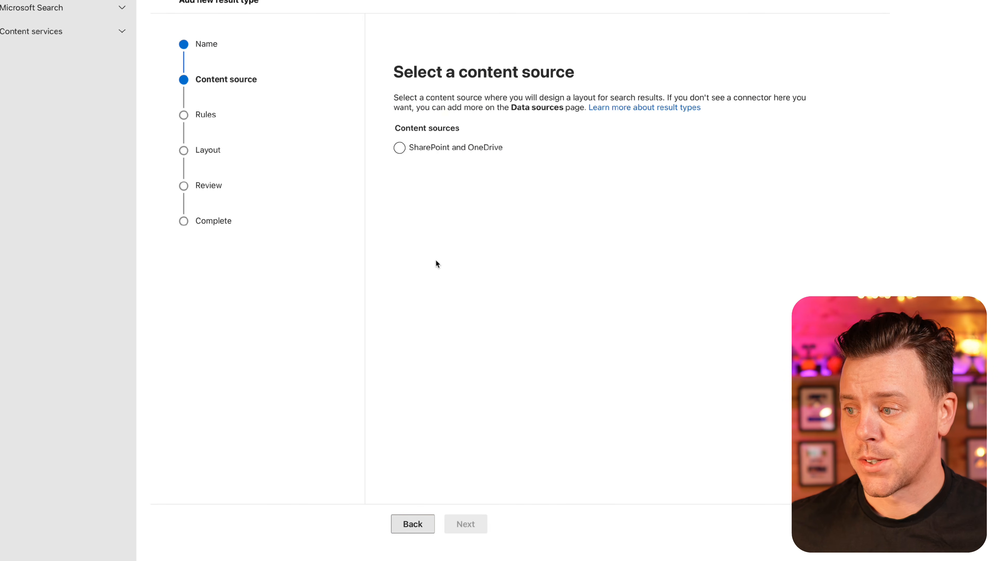
pyautogui.click(399, 149)
pyautogui.click(467, 529)
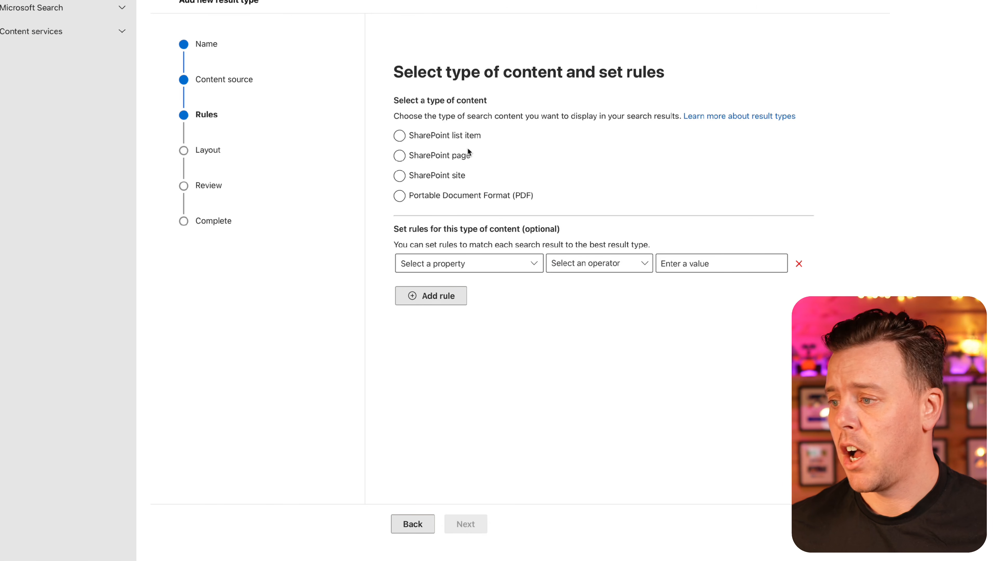
# - Apply the result type to SharePoint pages with the rule RefinableString103 contains "Project" and continue to the layout
pyautogui.click(466, 155)
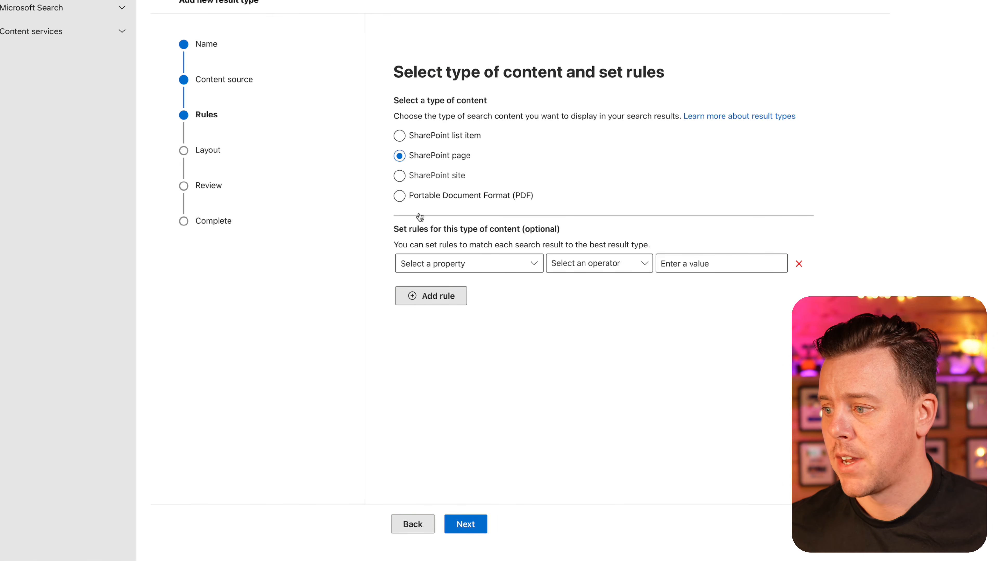
pyautogui.click(533, 264)
pyautogui.scroll(-6, 488, 347)
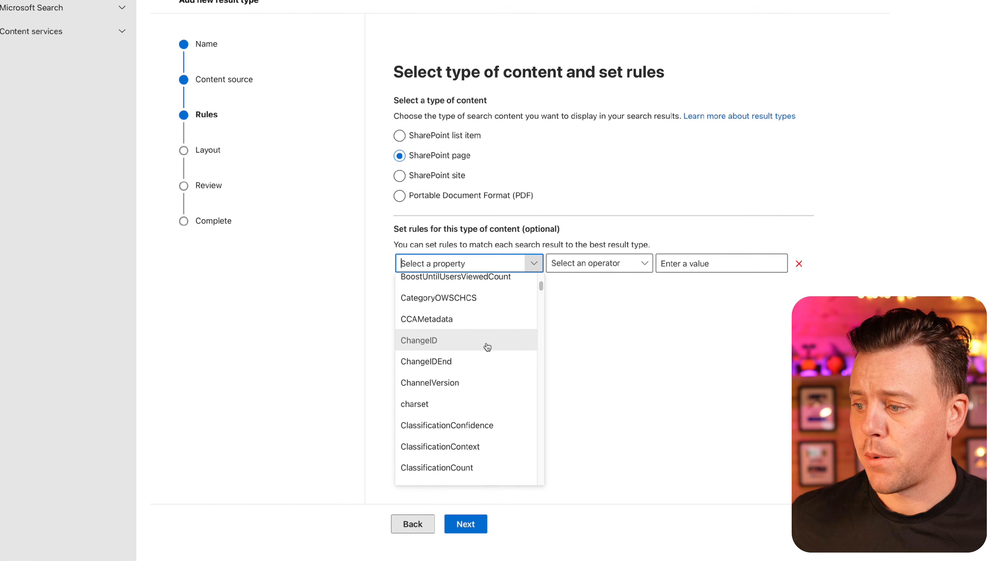
pyautogui.scroll(-3, 488, 346)
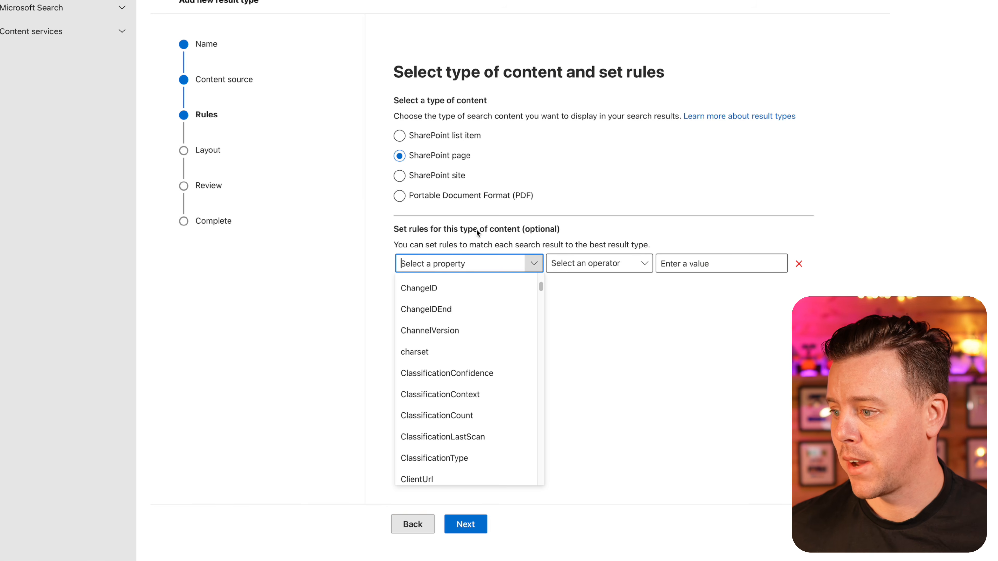
pyautogui.scroll(-5, 443, 368)
pyautogui.scroll(-20, 444, 369)
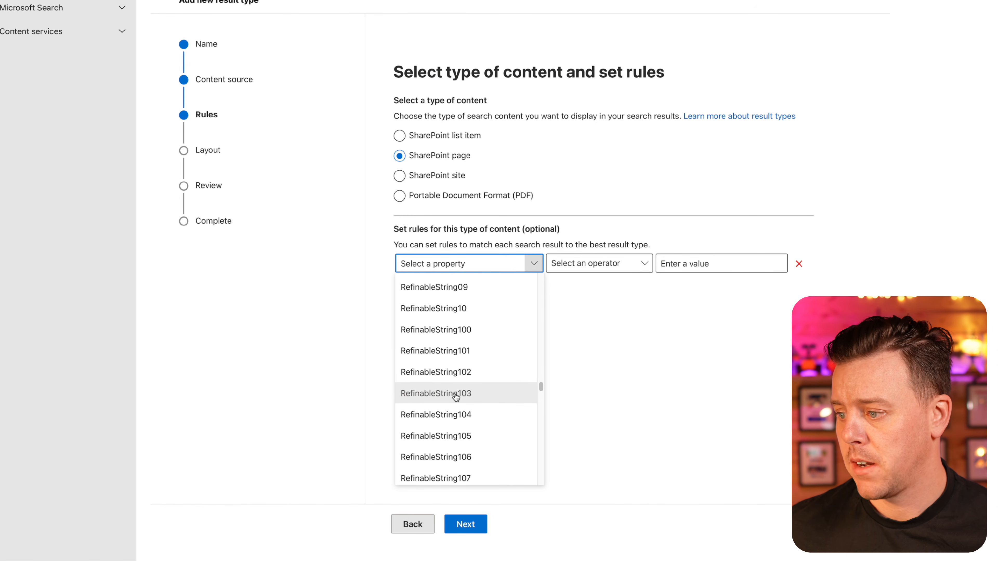
pyautogui.click(455, 394)
pyautogui.click(649, 269)
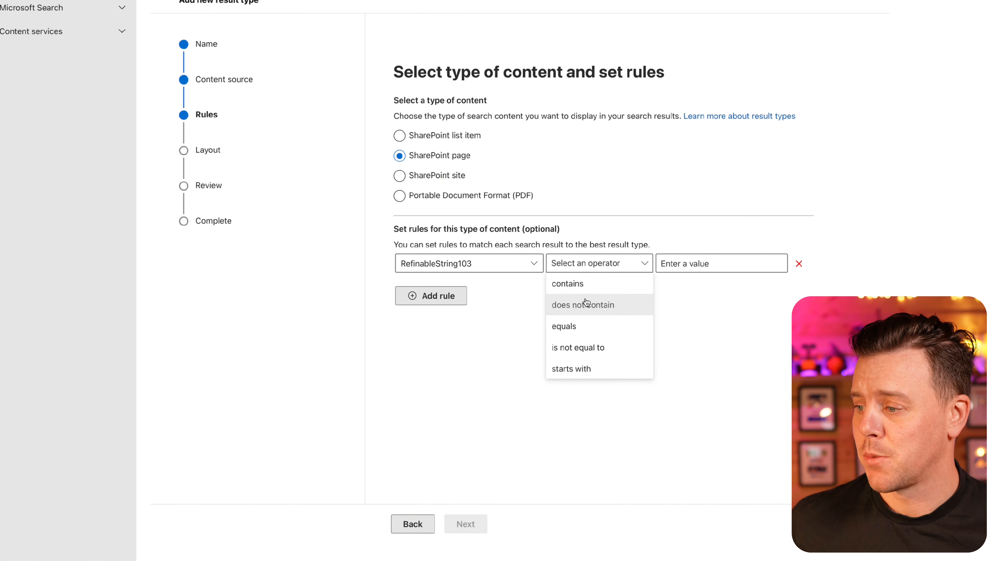
pyautogui.click(584, 285)
pyautogui.click(676, 264)
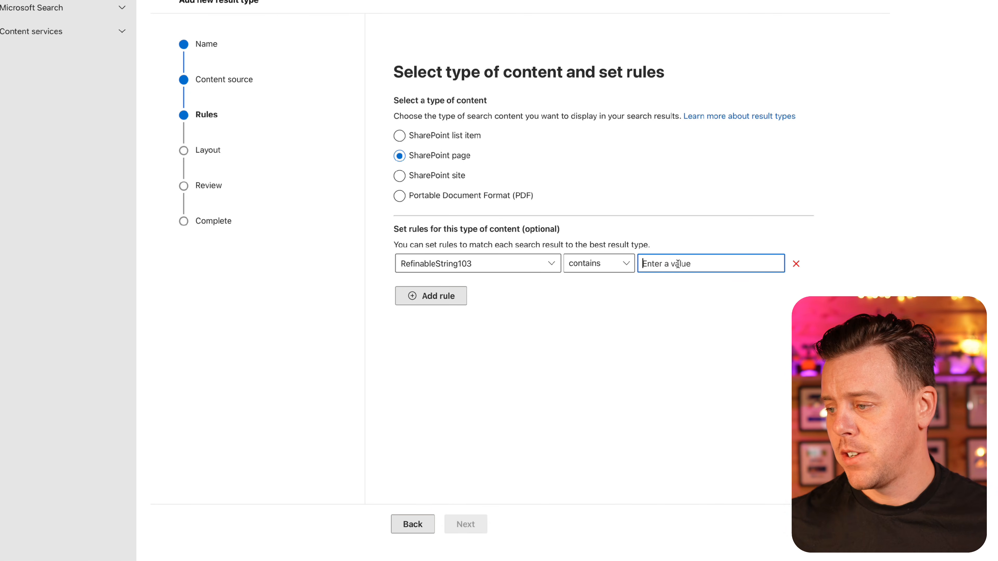
pyautogui.write('Project')
pyautogui.click(637, 311)
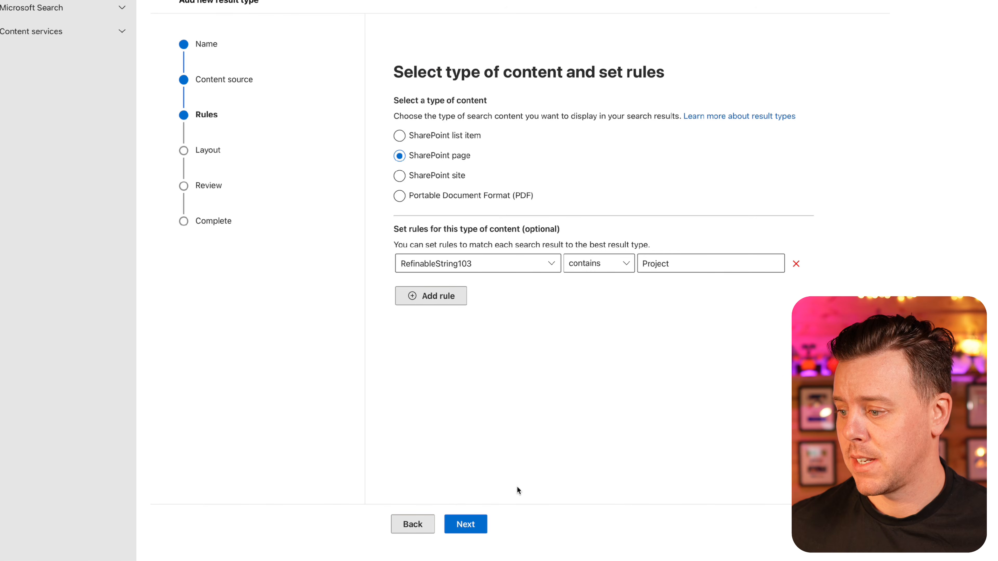
pyautogui.click(475, 525)
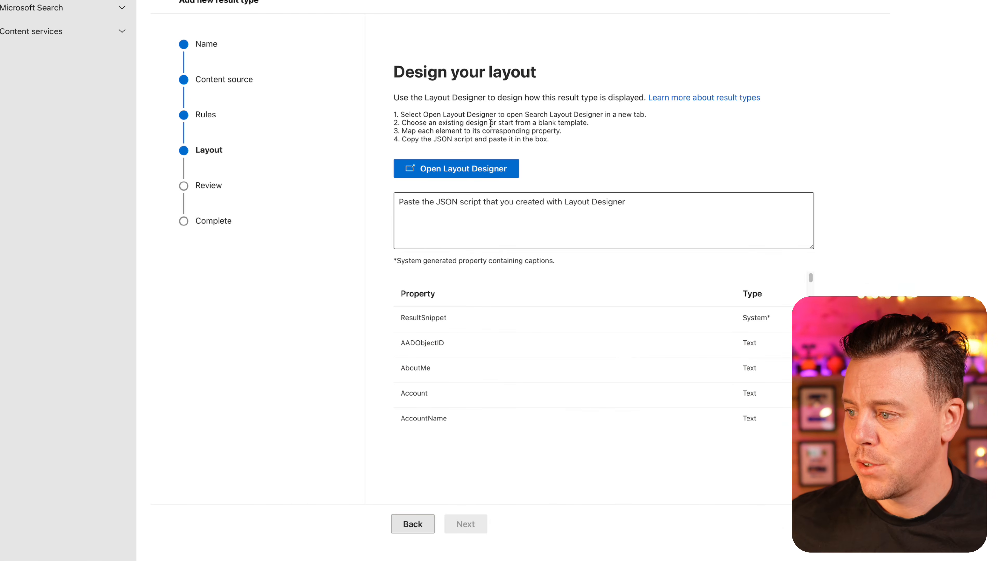
# - Open the Layout Designer and start from the template for a result without image that has additional details
pyautogui.click(502, 173)
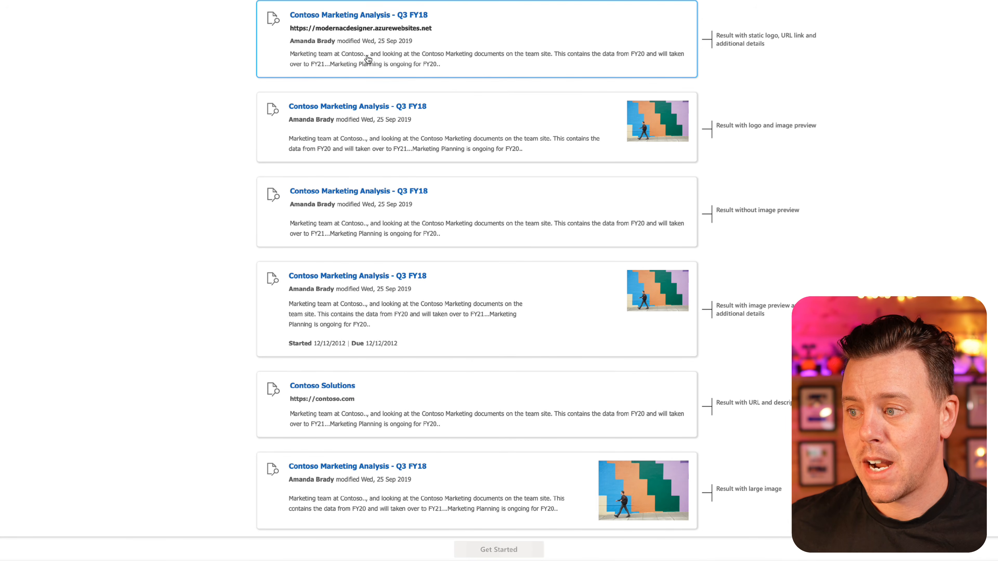
pyautogui.scroll(-10, 383, 161)
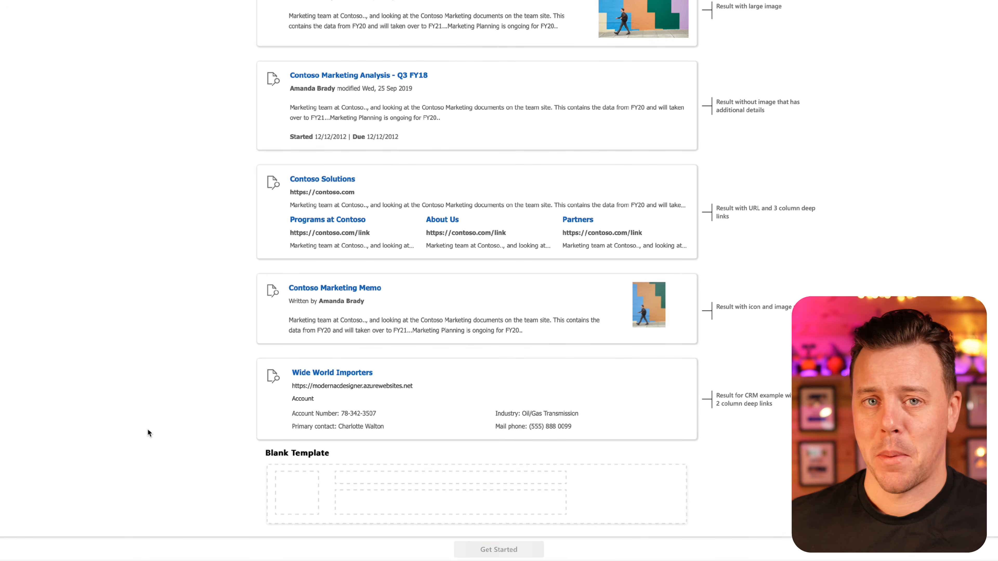
pyautogui.scroll(1, 151, 420)
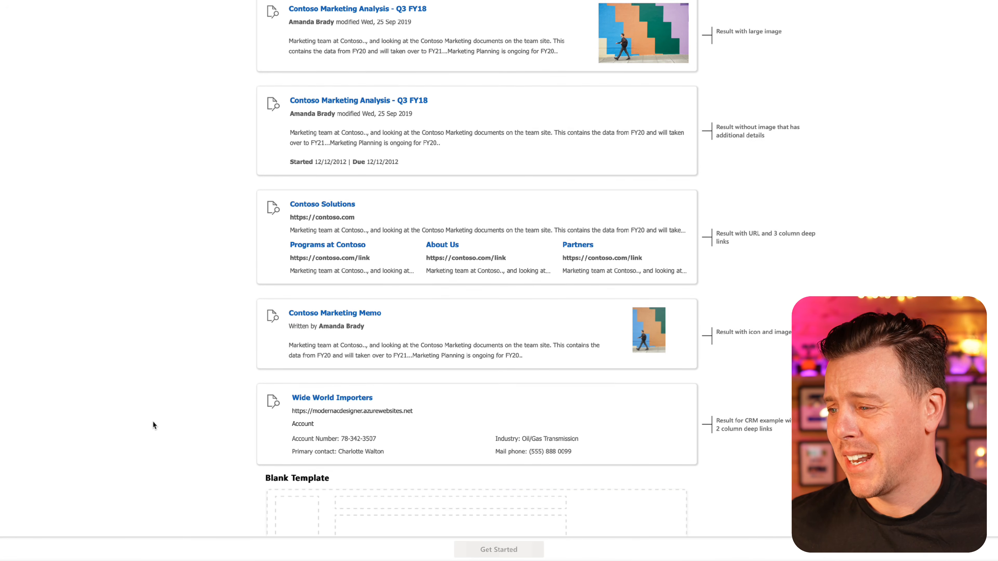
pyautogui.scroll(9, 344, 376)
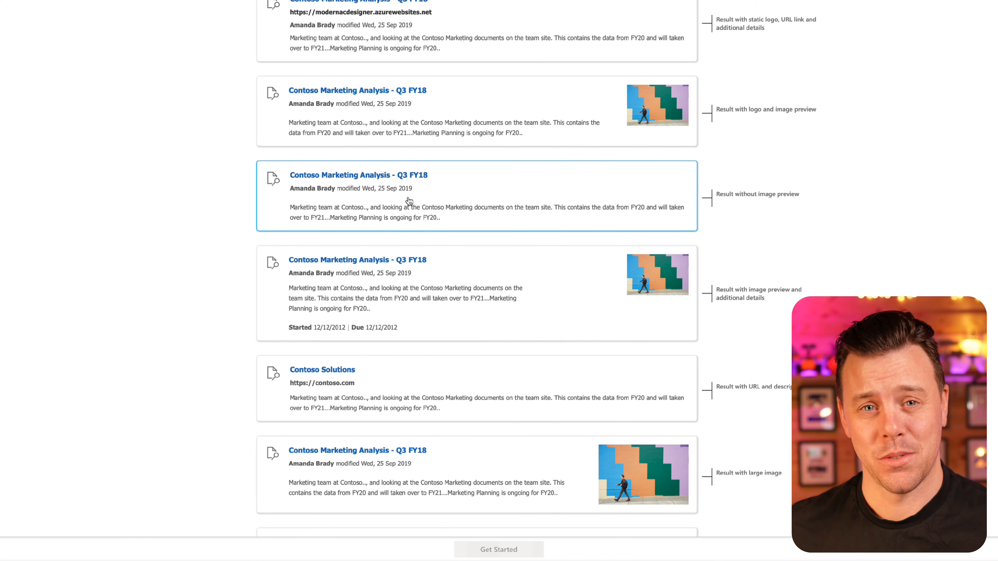
pyautogui.scroll(-4, 415, 213)
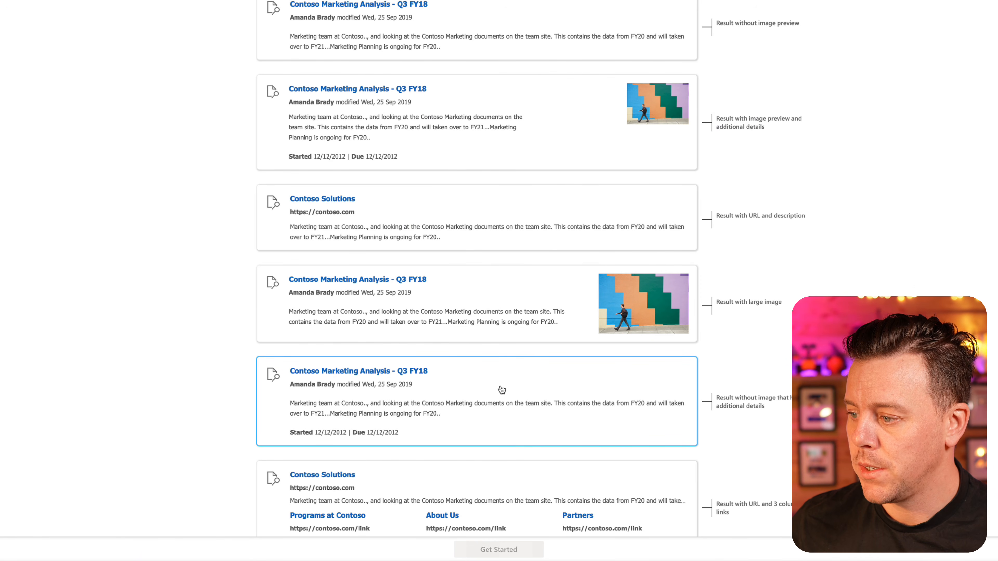
pyautogui.click(488, 389)
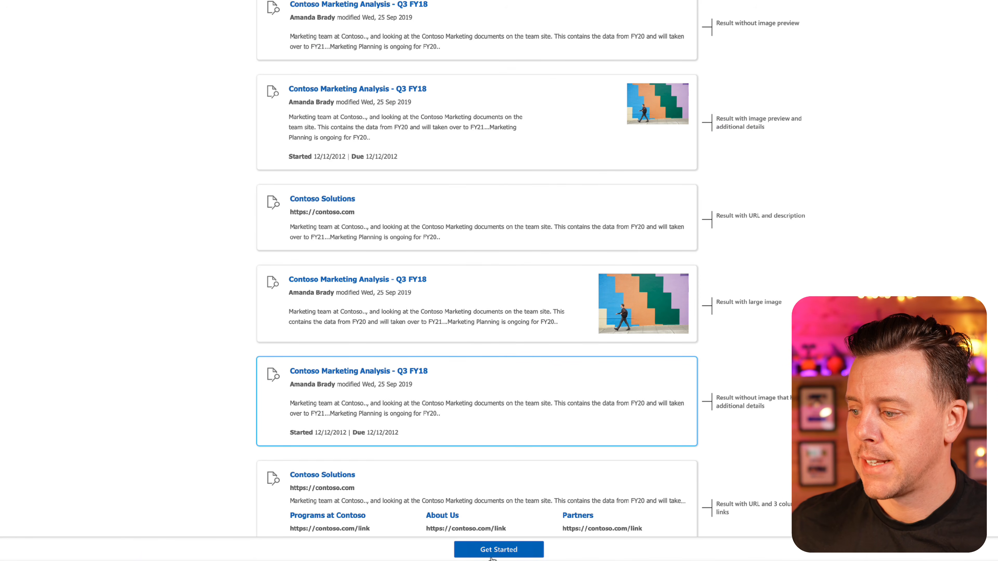
pyautogui.click(496, 549)
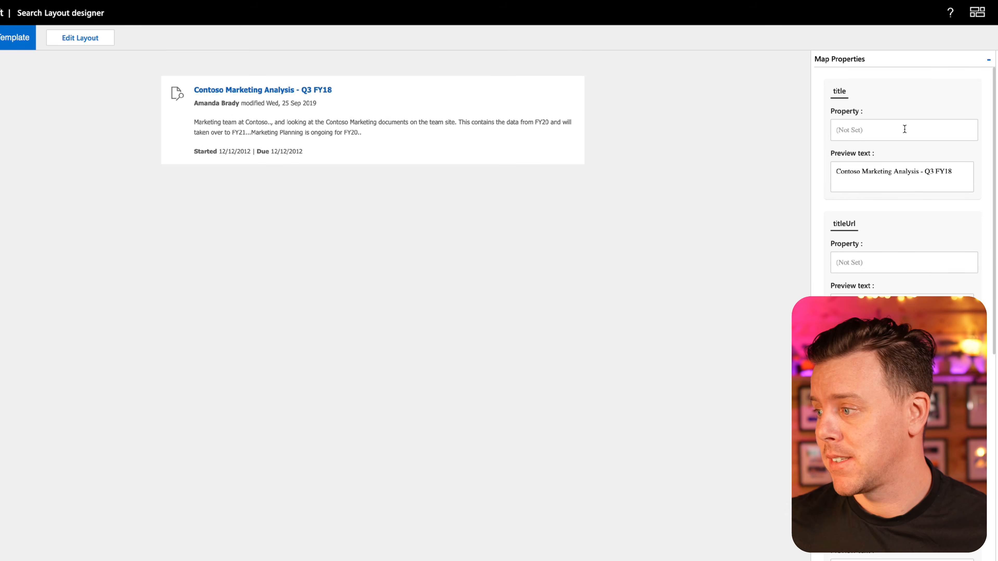
# - Map the layout's title to the Title property, titleUrl to Path and modifiedBy to Editor
pyautogui.click(866, 137)
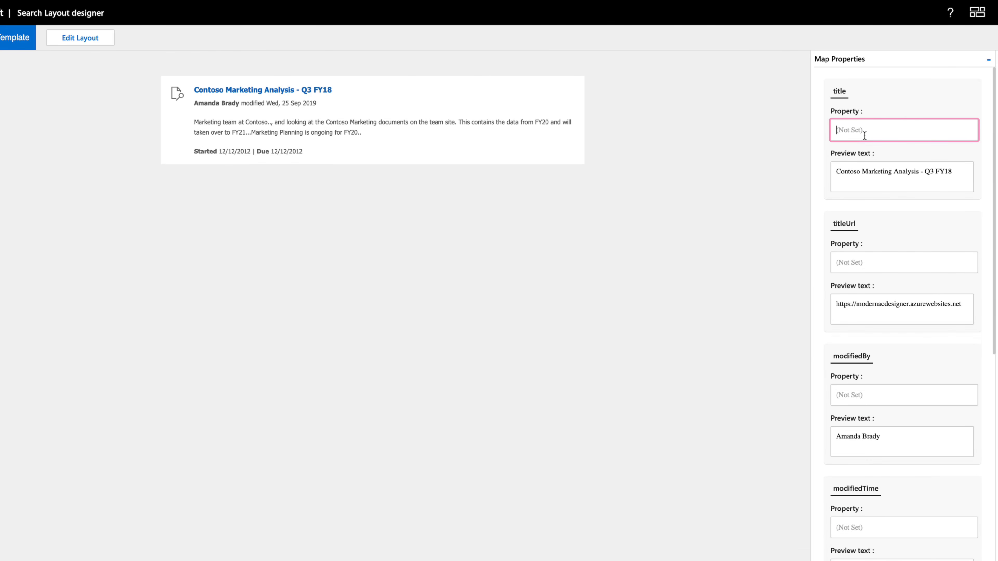
pyautogui.write('Title')
pyautogui.click(872, 263)
pyautogui.write('Path')
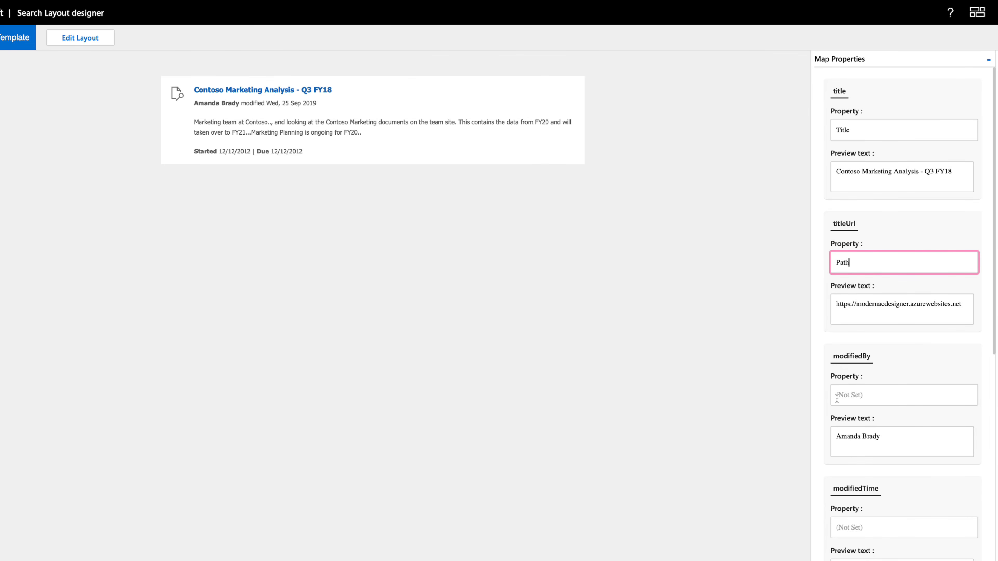
pyautogui.click(845, 396)
pyautogui.write('Editor')
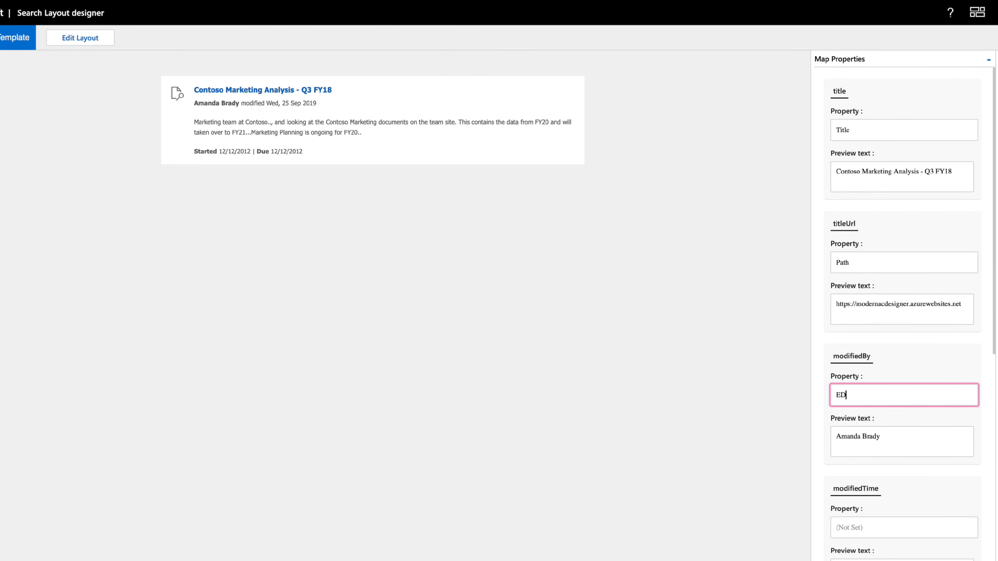
# - Map the layout's modifiedTime to the Modified property and description to Description
pyautogui.scroll(-2, 857, 433)
pyautogui.click(862, 448)
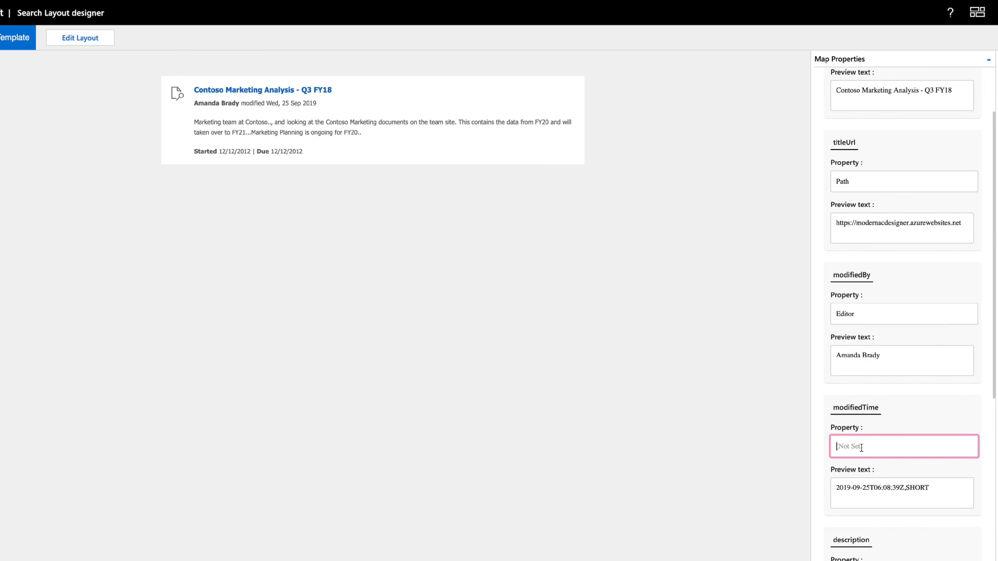
pyautogui.write('Modified')
pyautogui.scroll(-3, 879, 419)
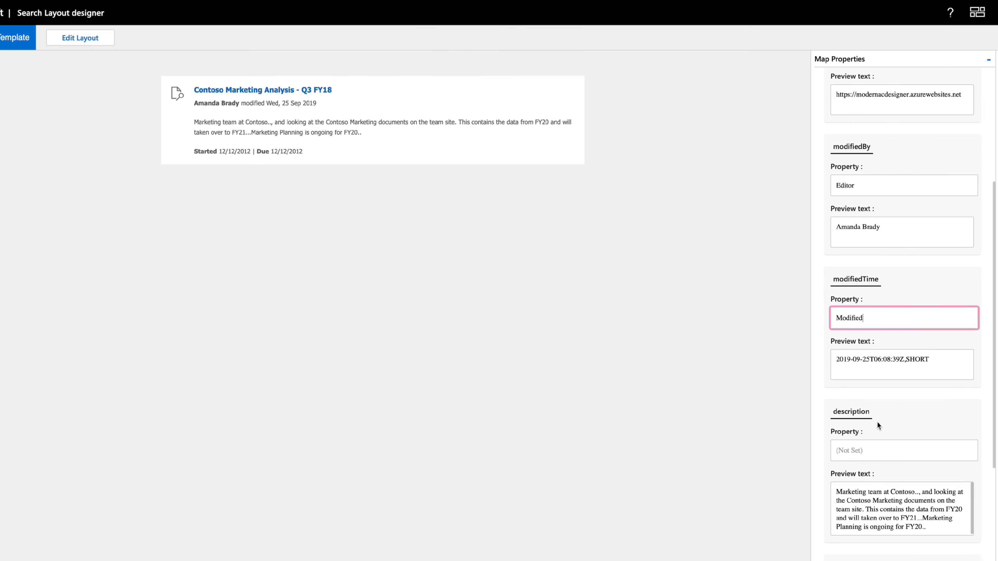
pyautogui.click(832, 455)
pyautogui.write('Desc')
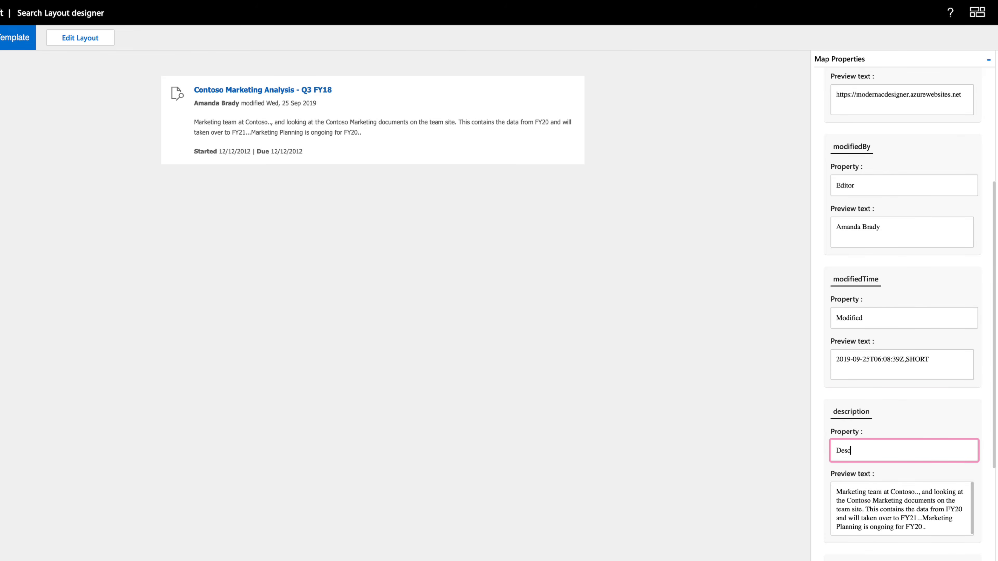
pyautogui.write('ription')
# - Check the project area and status mappings in the managed properties list, and map startDate to RefinableString101 and dueDate to RefinableString100
pyautogui.scroll(-5, 873, 430)
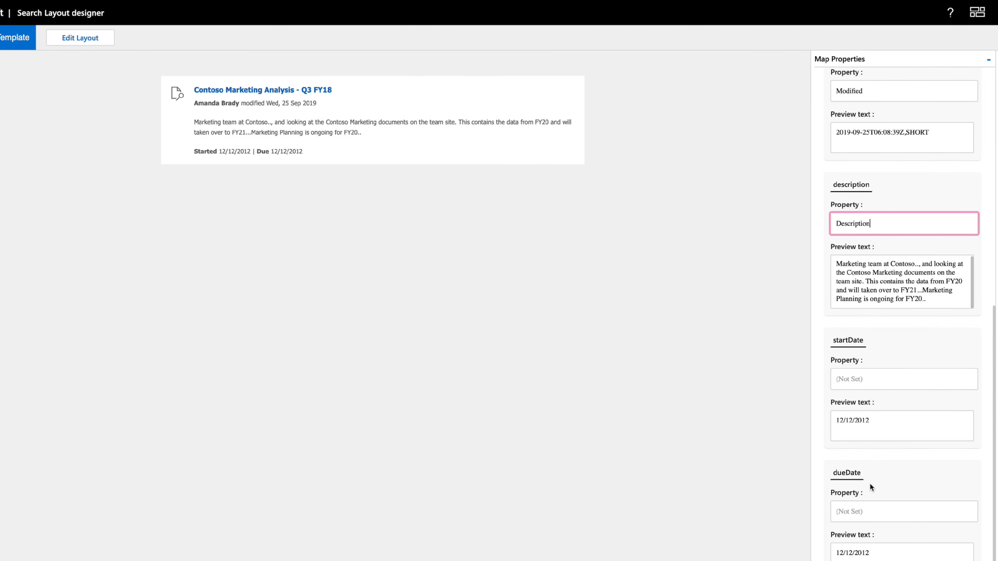
pyautogui.click(865, 379)
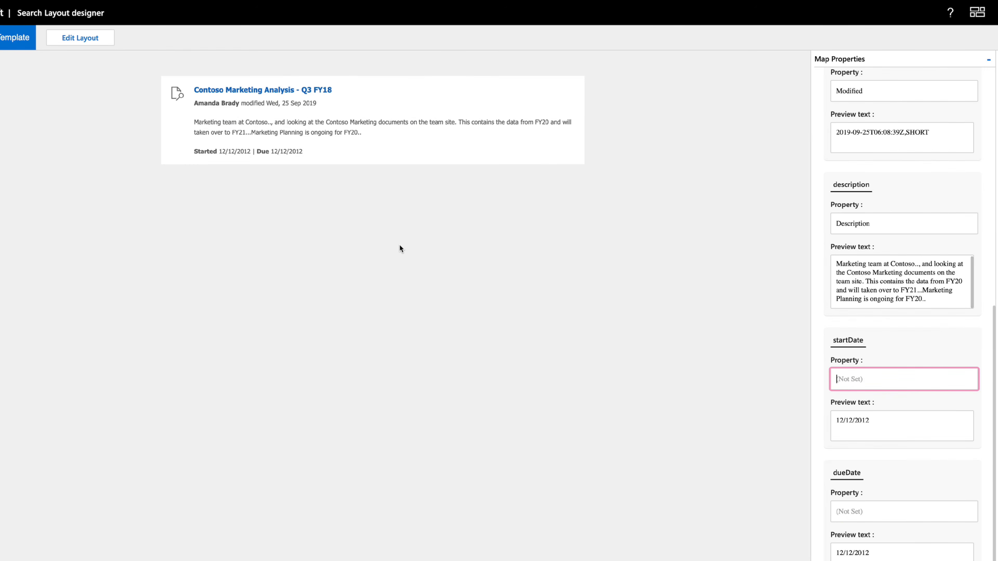
pyautogui.click(90, 1)
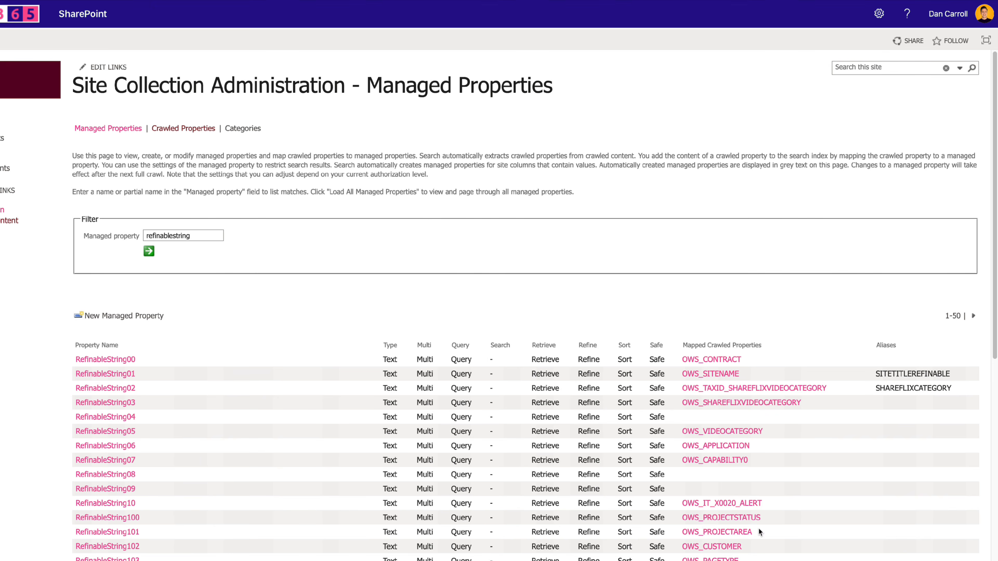
pyautogui.moveTo(135, 533)
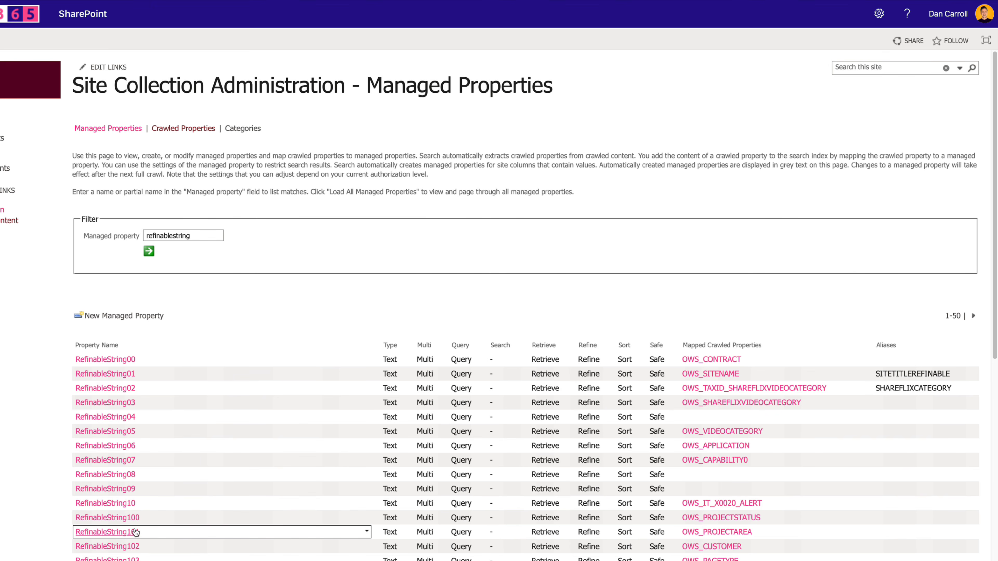
pyautogui.click(424, 1)
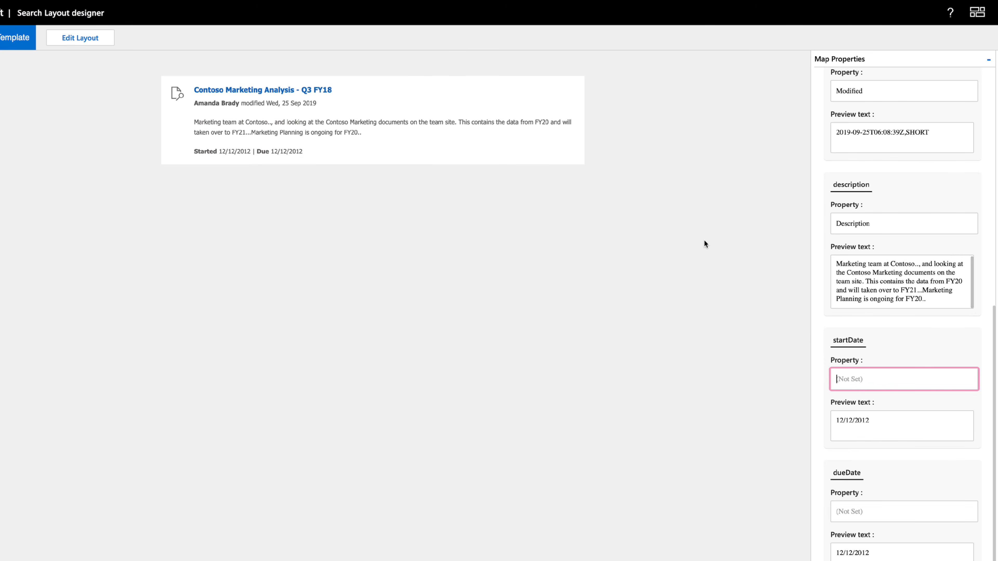
pyautogui.write('RefinableString101')
pyautogui.click(851, 512)
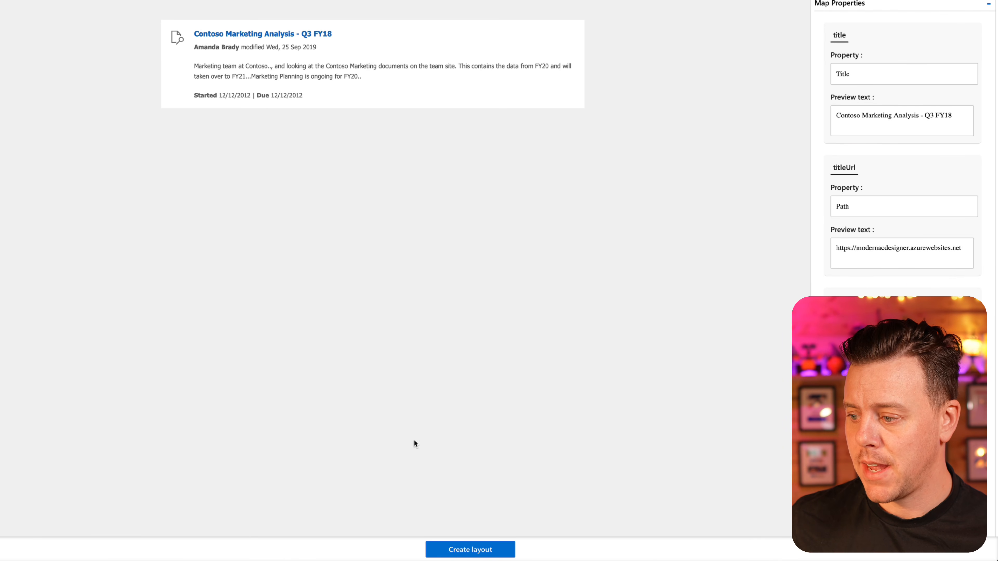
# - Generate the layout JSON, paste it into the result type's layout script box and enlarge the box
pyautogui.click(475, 556)
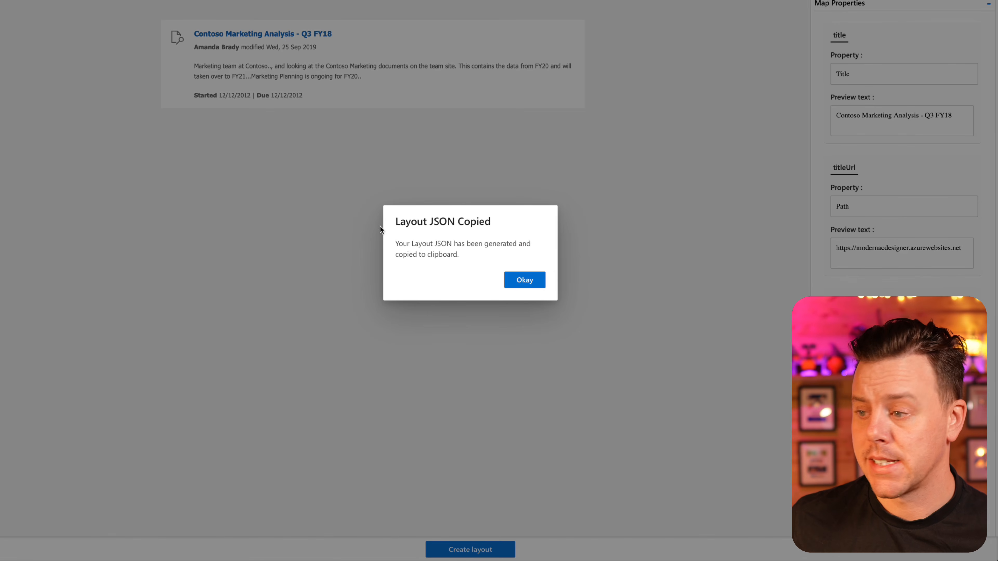
pyautogui.click(525, 281)
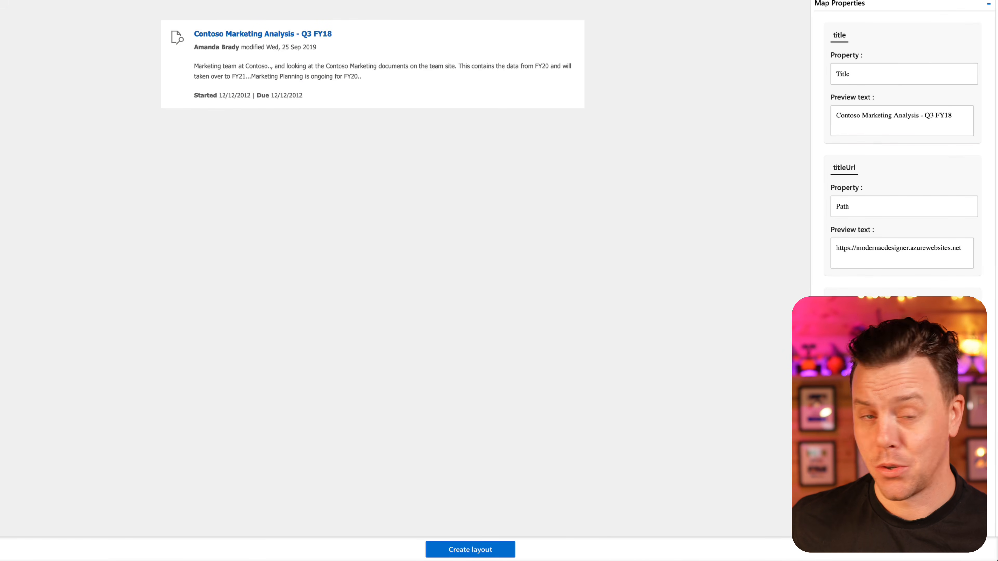
pyautogui.click(428, 0)
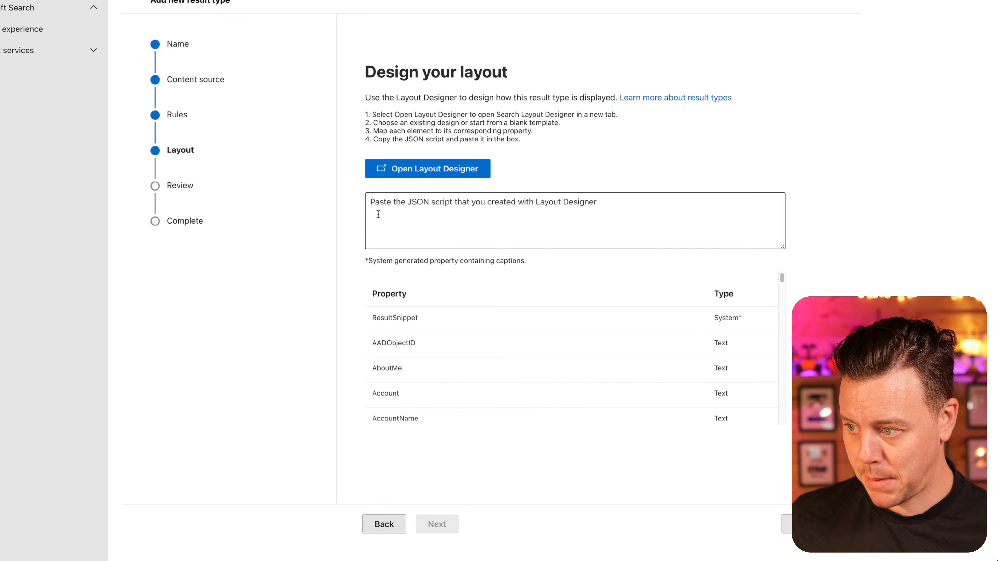
pyautogui.click(526, 221)
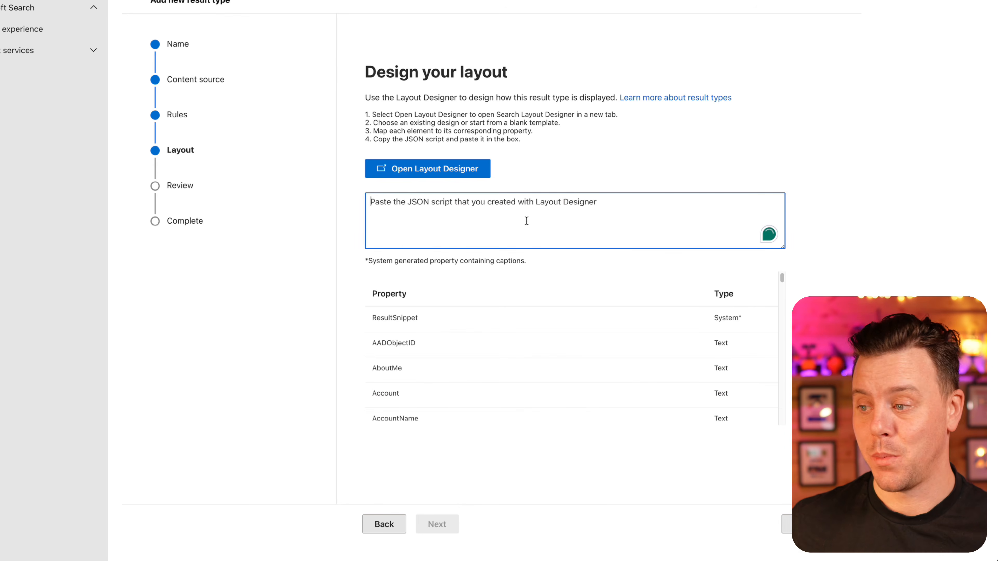
pyautogui.hotkey('ctrl', 'v')
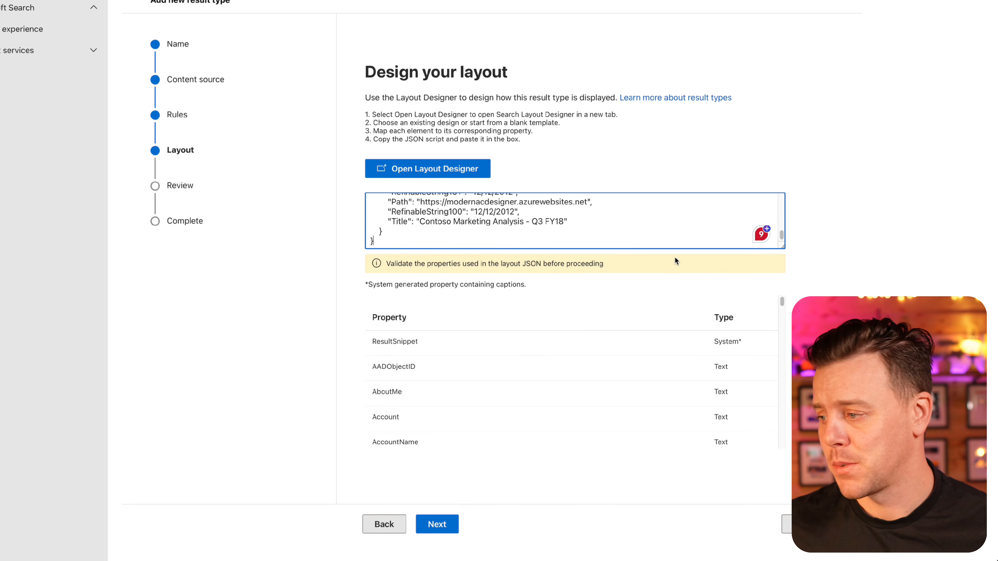
pyautogui.moveTo(783, 248); pyautogui.dragTo(788, 498)
# - Replace both "Started" labels in the layout JSON with "Project Area"
pyautogui.scroll(10, 577, 245)
pyautogui.scroll(-15, 578, 245)
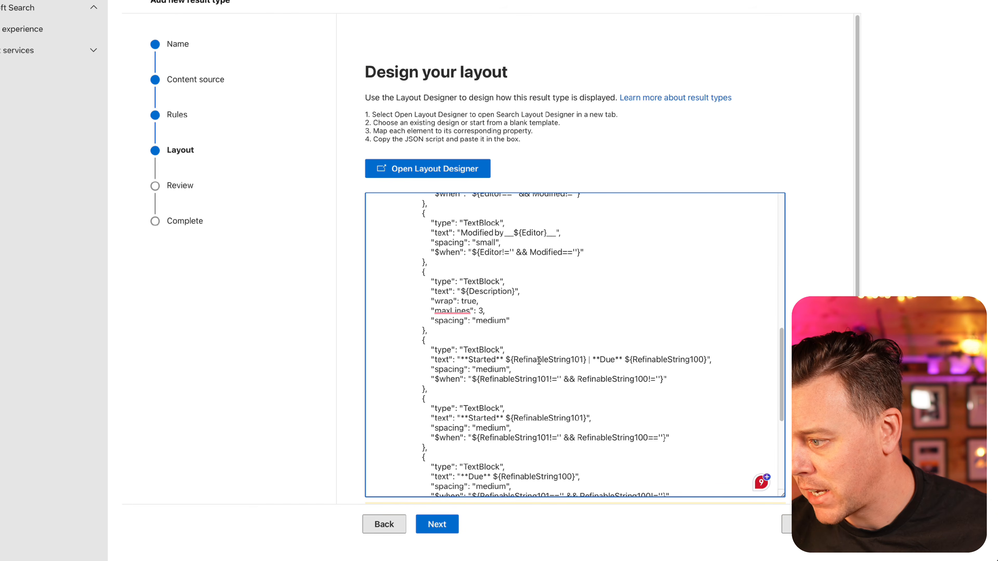
pyautogui.scroll(-3, 538, 361)
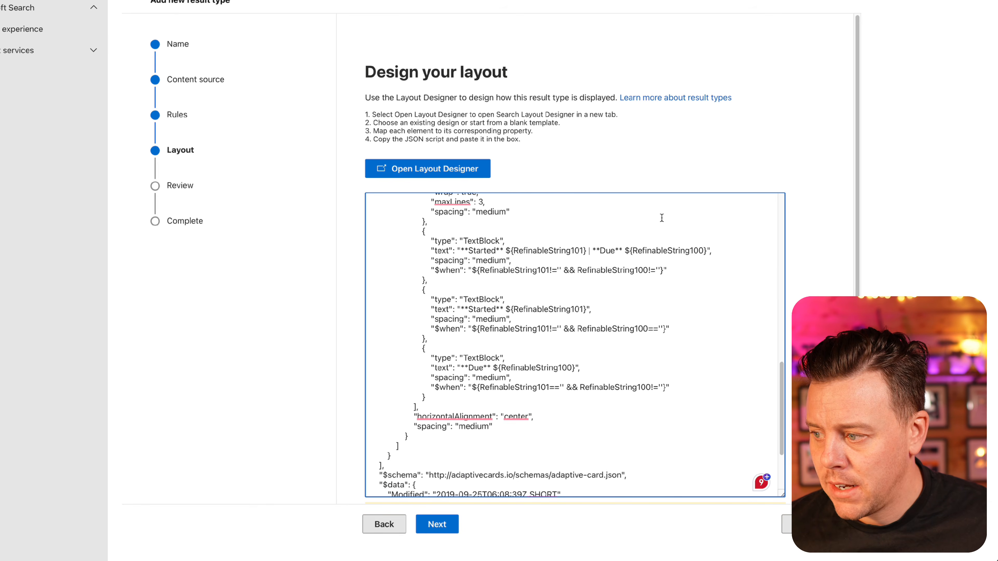
pyautogui.scroll(2, 473, 278)
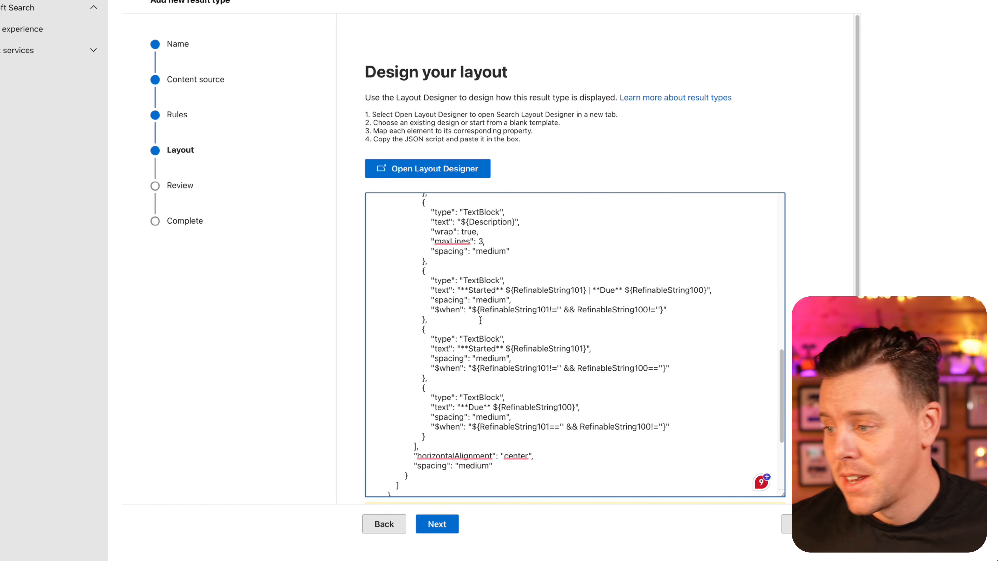
pyautogui.doubleClick(470, 289)
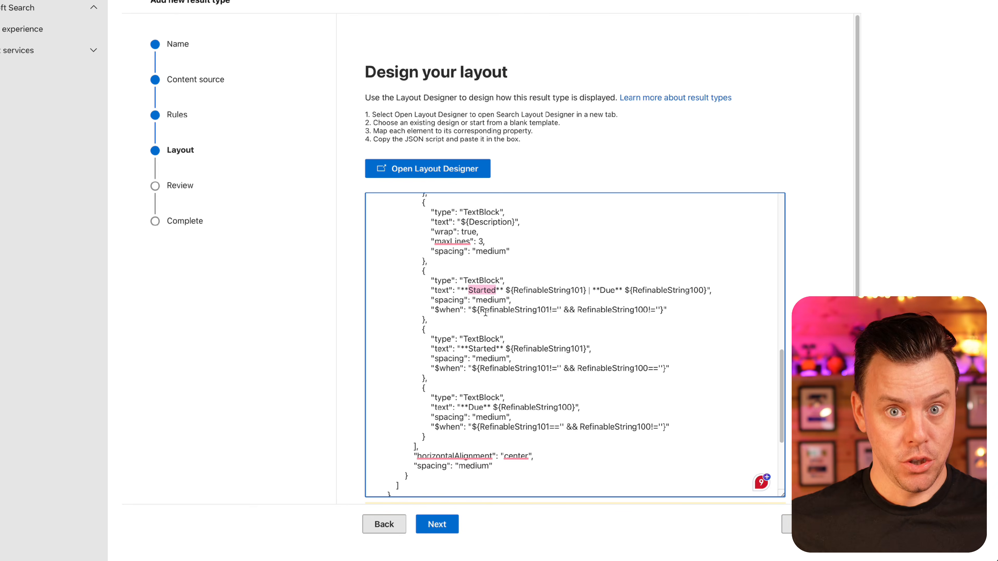
pyautogui.write('Projec')
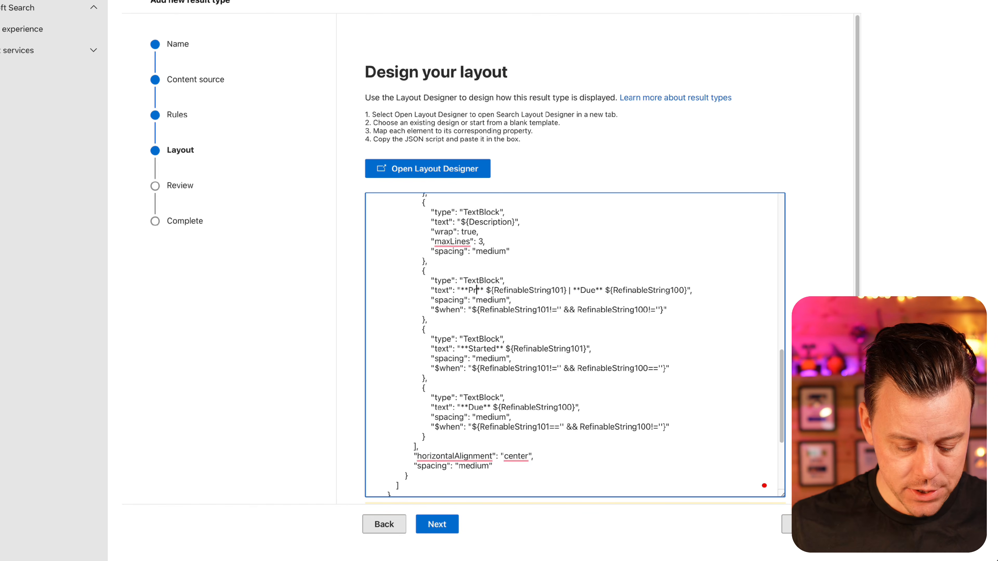
pyautogui.write('t Area')
pyautogui.moveTo(468, 290); pyautogui.dragTo(514, 290)
pyautogui.hotkey('ctrl', 'c')
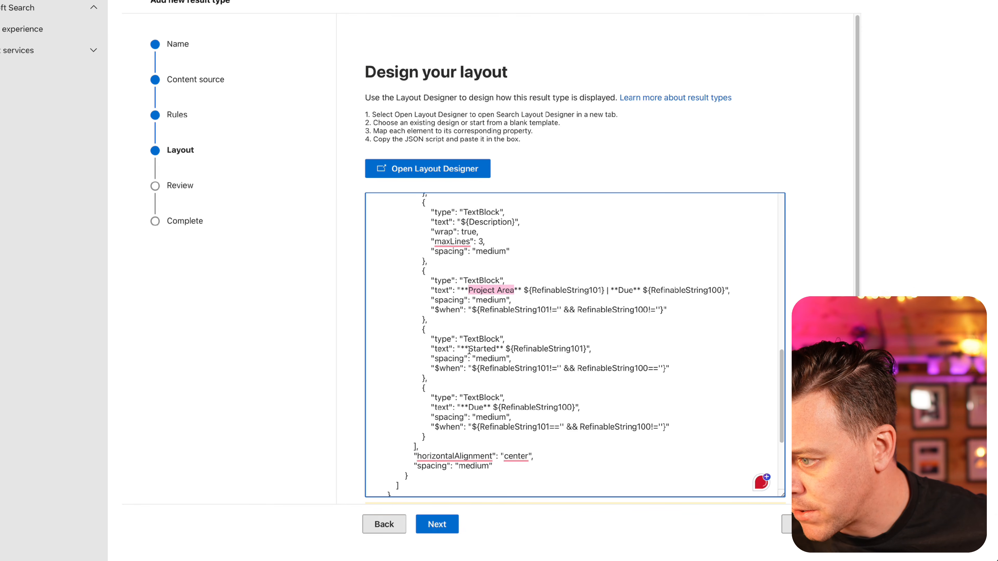
pyautogui.moveTo(468, 349); pyautogui.dragTo(496, 349)
pyautogui.hotkey('ctrl', 'v')
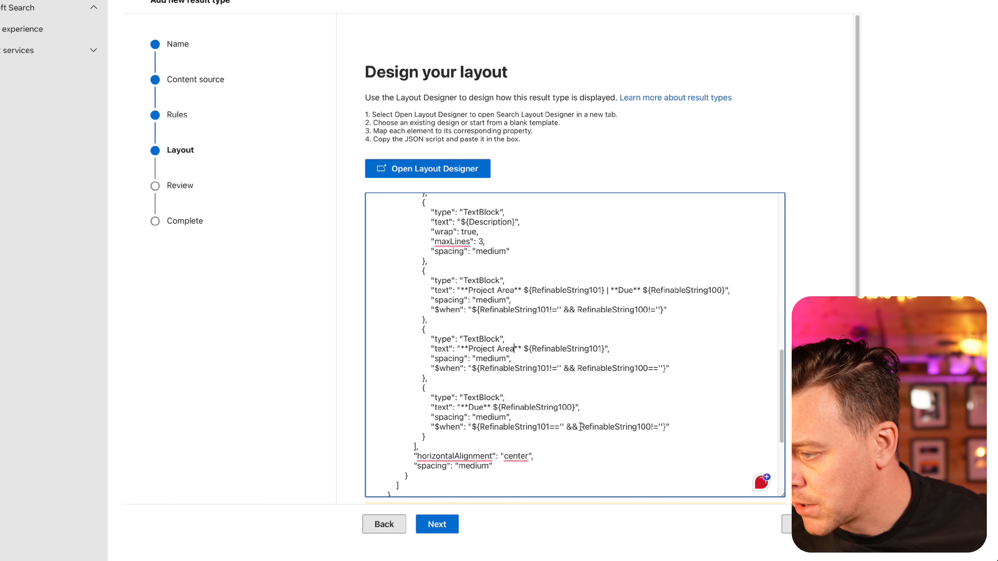
# - Replace both "Due" labels in the layout JSON with "Project Status"
pyautogui.moveTo(618, 290); pyautogui.dragTo(633, 293)
pyautogui.write('Project Status')
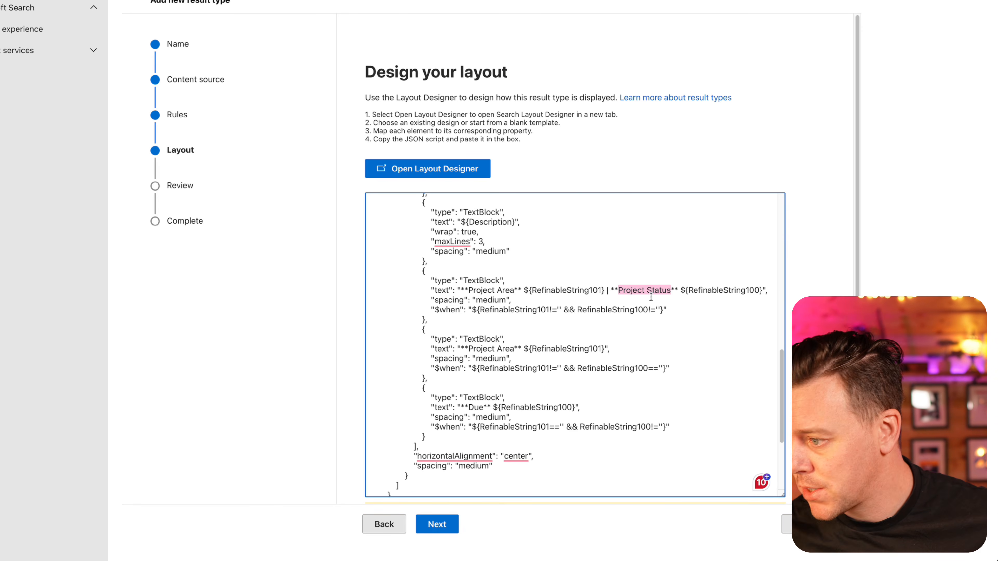
pyautogui.doubleClick(476, 407)
pyautogui.write('Project Status')
pyautogui.scroll(1, 552, 425)
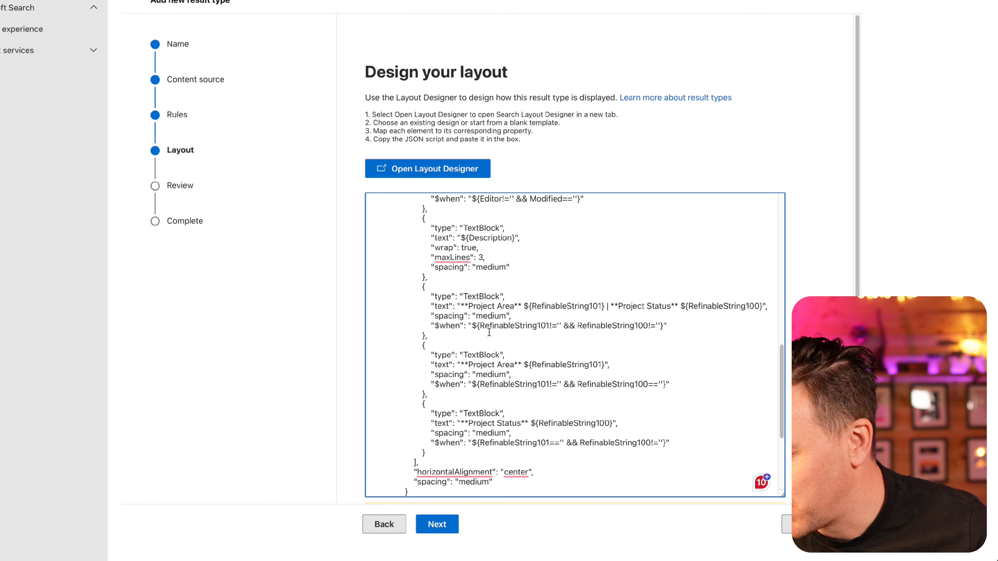
pyautogui.scroll(-2, 477, 312)
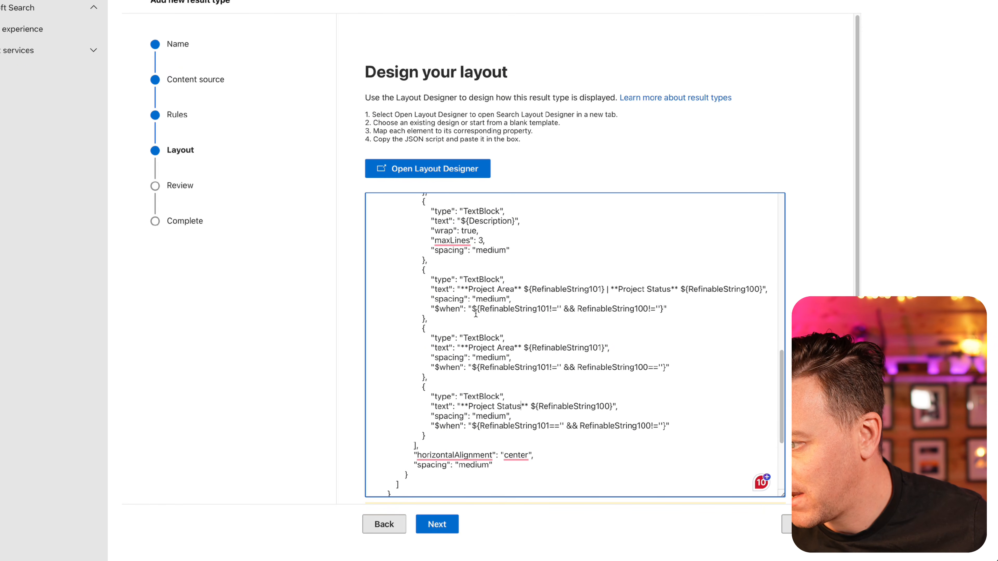
pyautogui.scroll(-6, 476, 313)
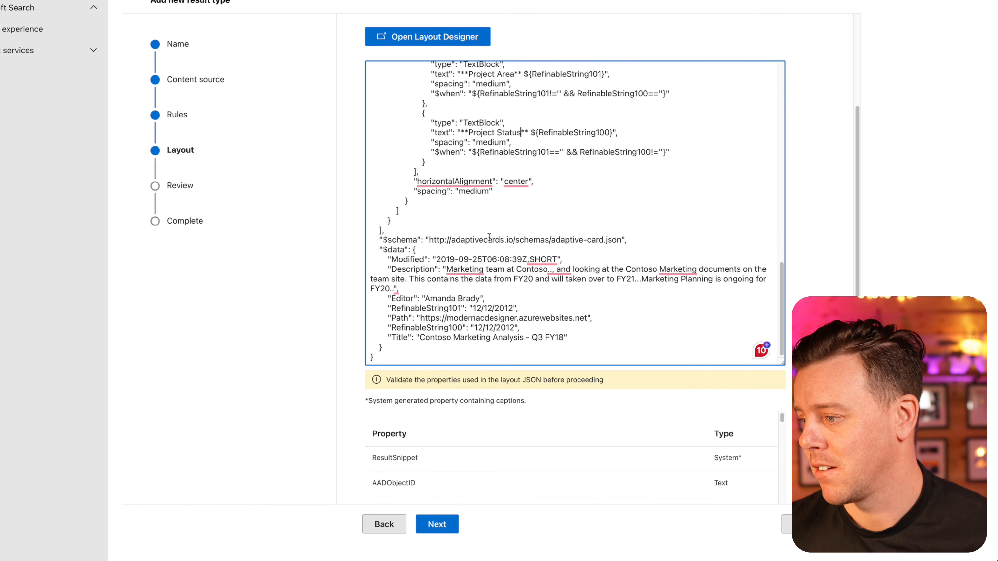
# - Copy the path of rocket.png from the project site's Site Assets library and return to the image URL in the layout JSON
pyautogui.scroll(5, 491, 255)
pyautogui.scroll(15, 549, 311)
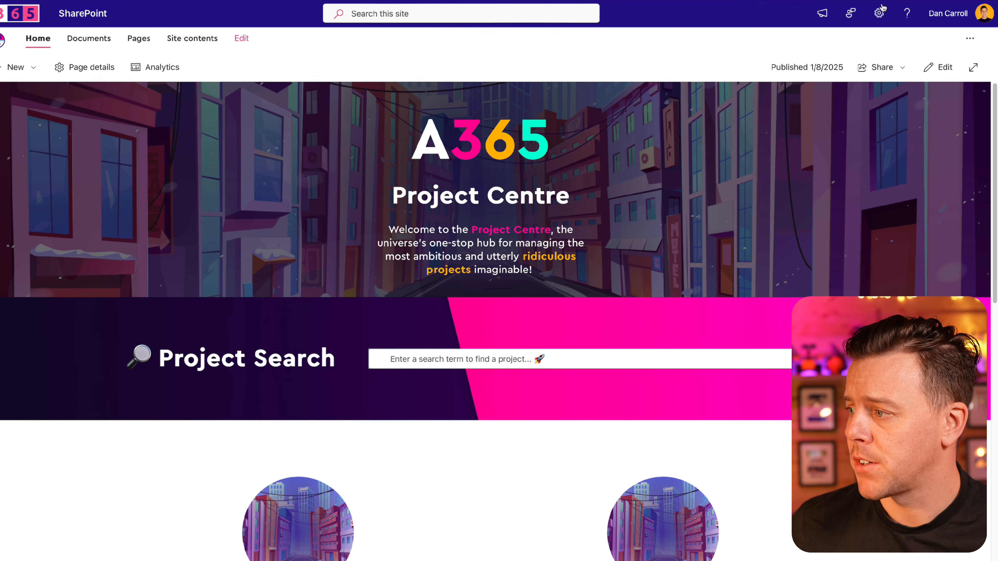
pyautogui.click(879, 13)
pyautogui.click(843, 127)
pyautogui.click(39, 248)
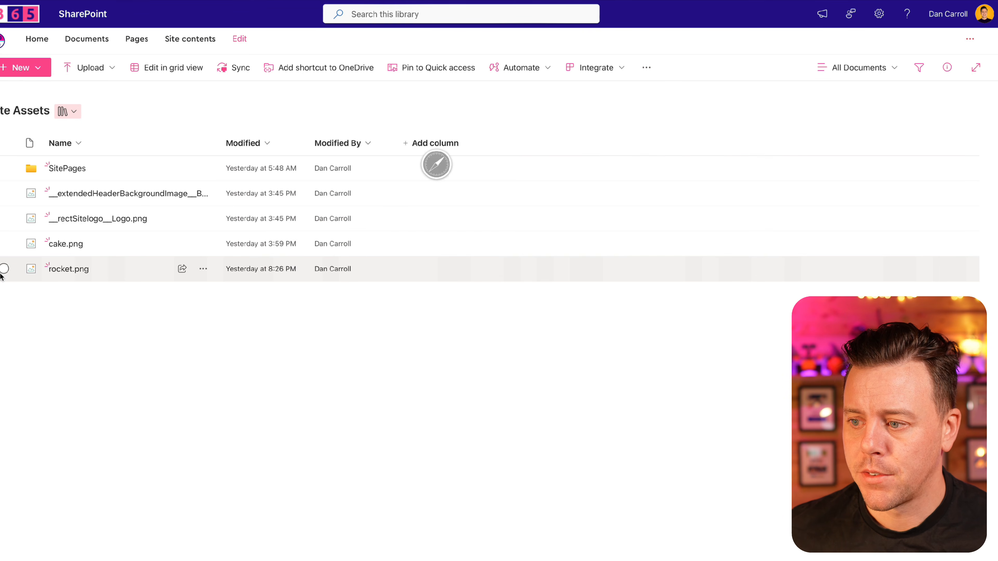
pyautogui.click(3, 271)
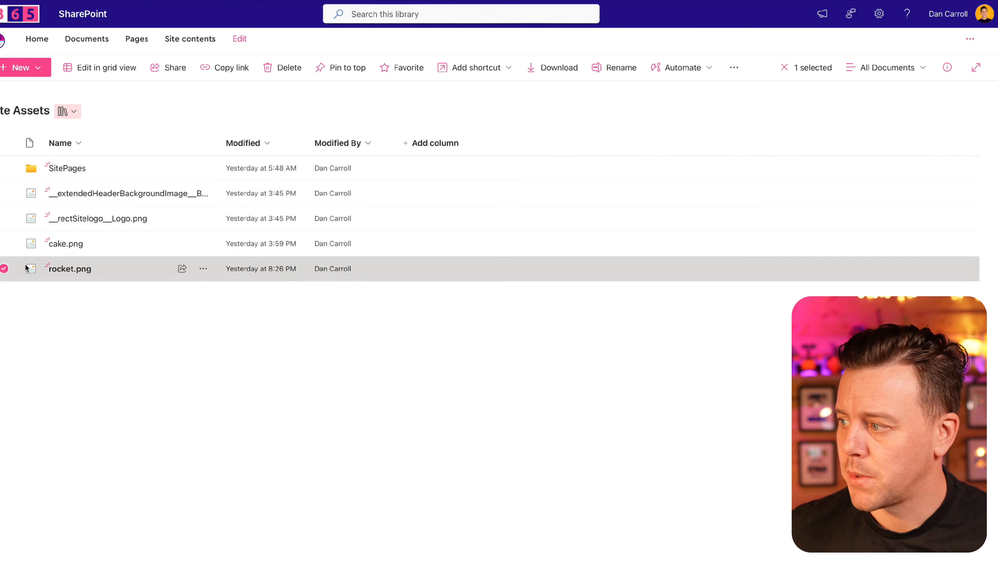
pyautogui.click(945, 68)
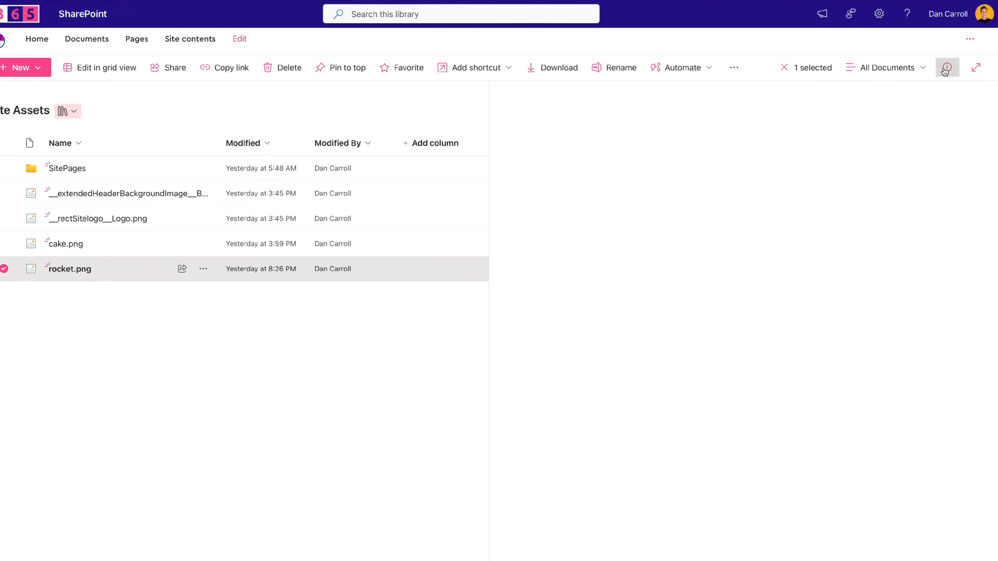
pyautogui.scroll(-5, 647, 313)
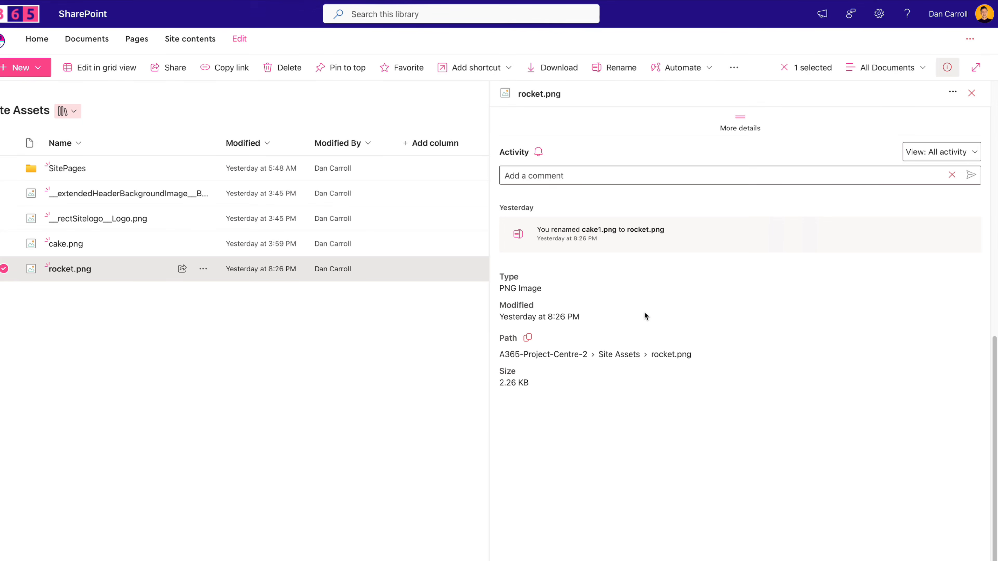
pyautogui.click(529, 339)
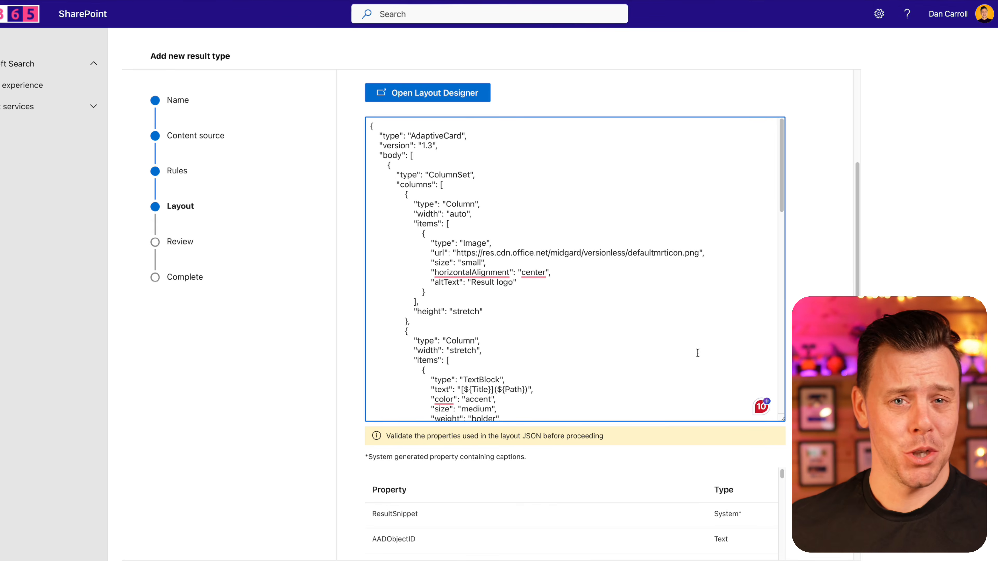
pyautogui.scroll(-2, 434, 551)
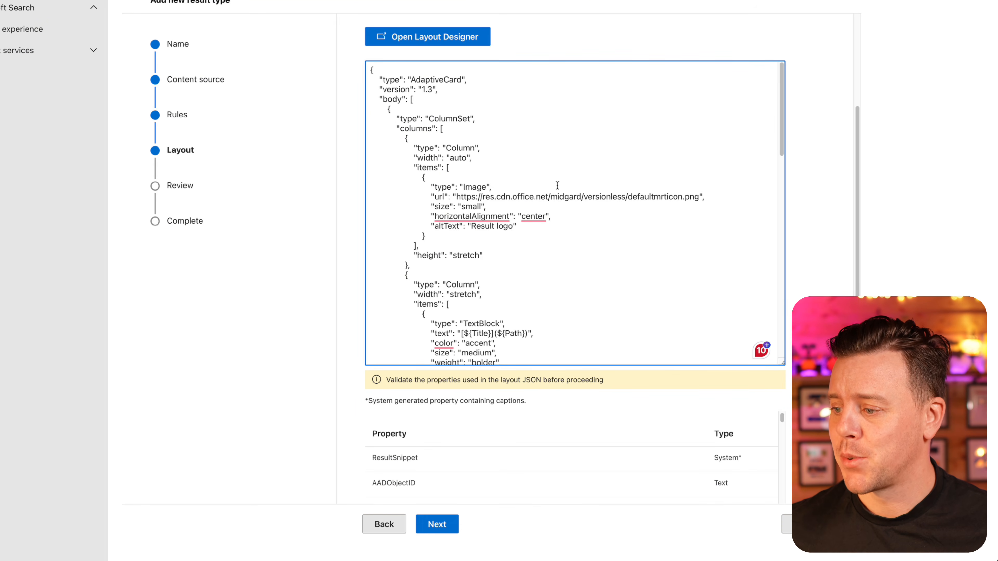
# - Accept the layout, create the ProjectResult2 result type from the review page and finish the wizard
pyautogui.click(431, 528)
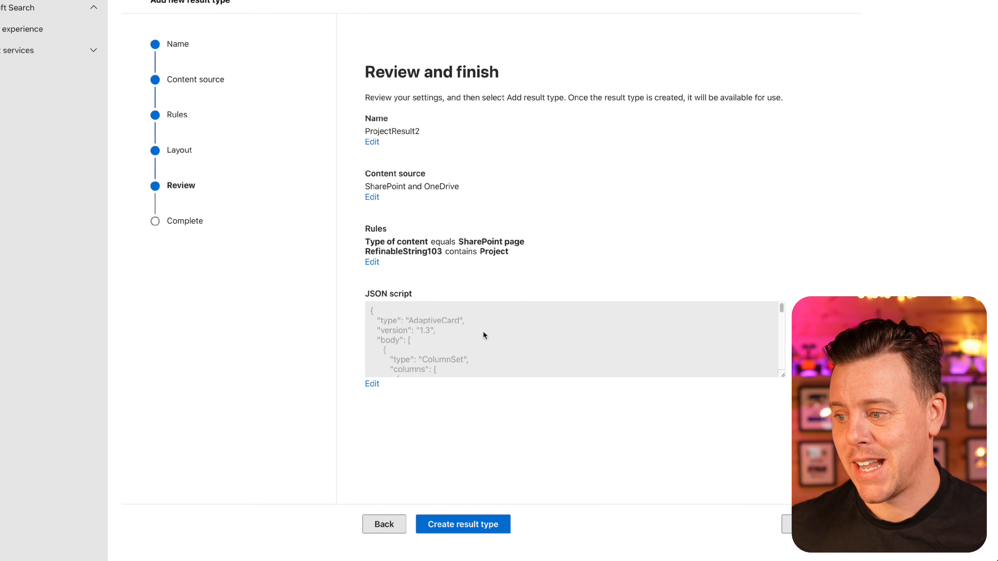
pyautogui.click(475, 525)
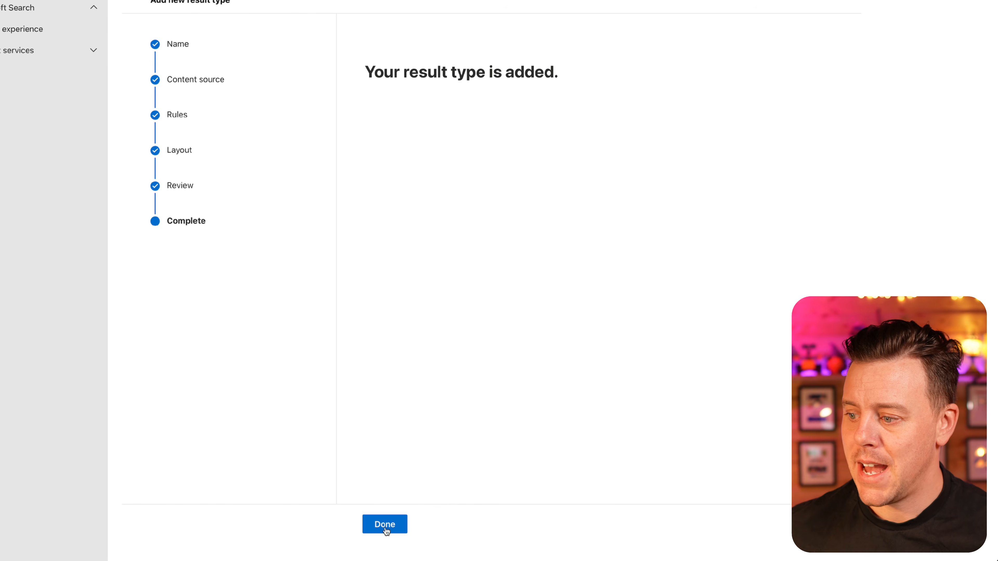
pyautogui.click(384, 525)
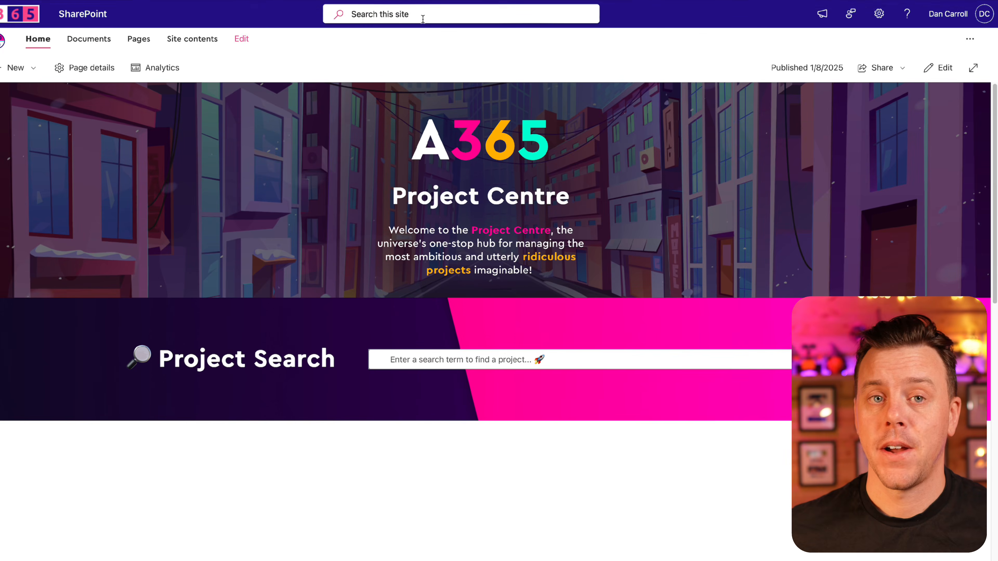
# - Search the Project Centre site for "project" and examine how the project pages are laid out in the results
pyautogui.click(423, 16)
pyautogui.write('project')
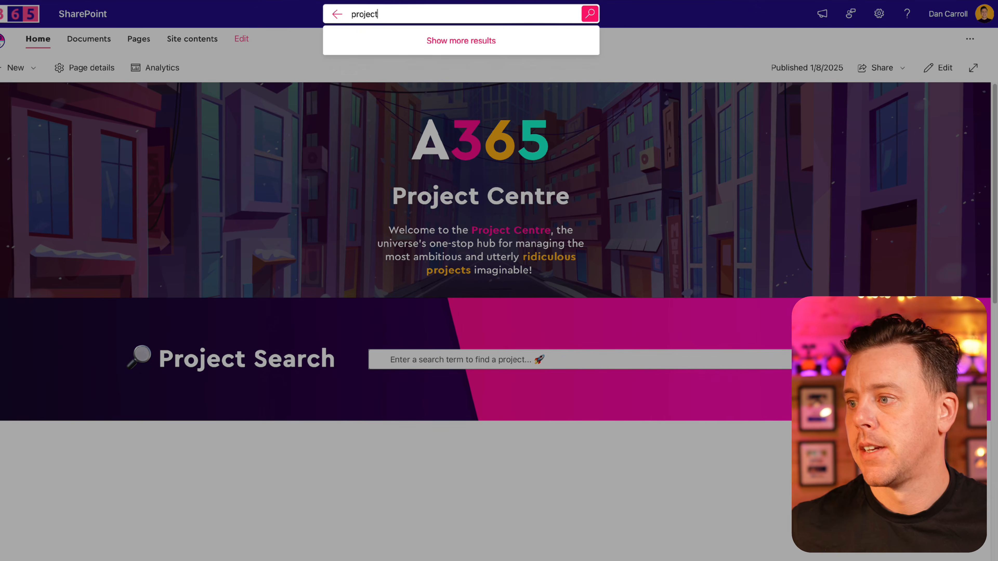
pyautogui.press('Return')
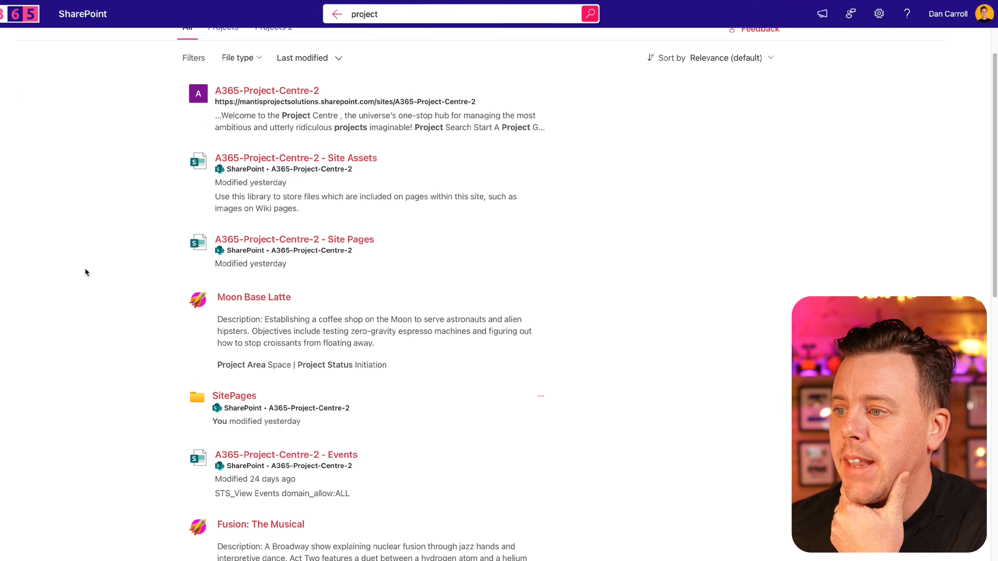
pyautogui.scroll(-3, 125, 341)
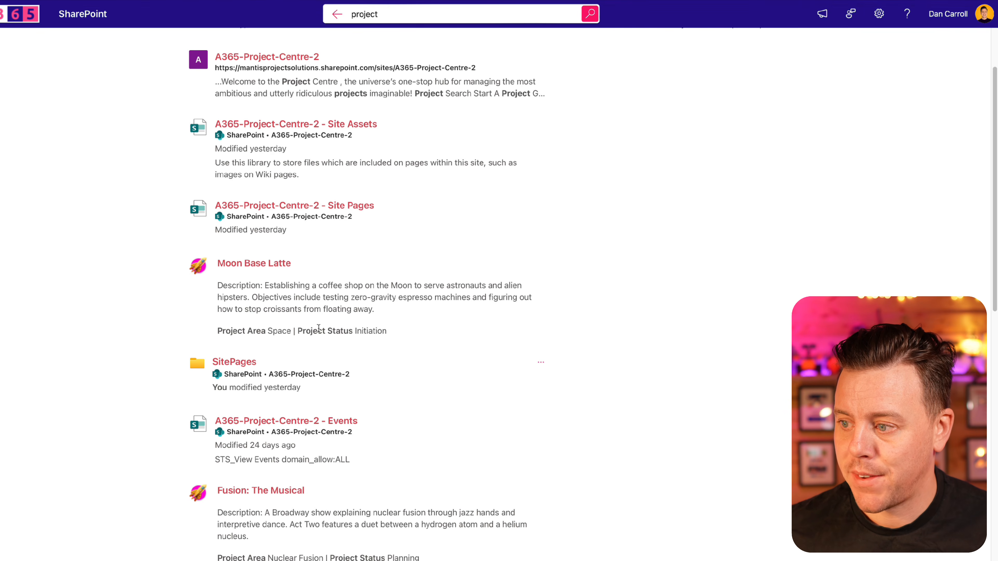
pyautogui.scroll(3, 319, 327)
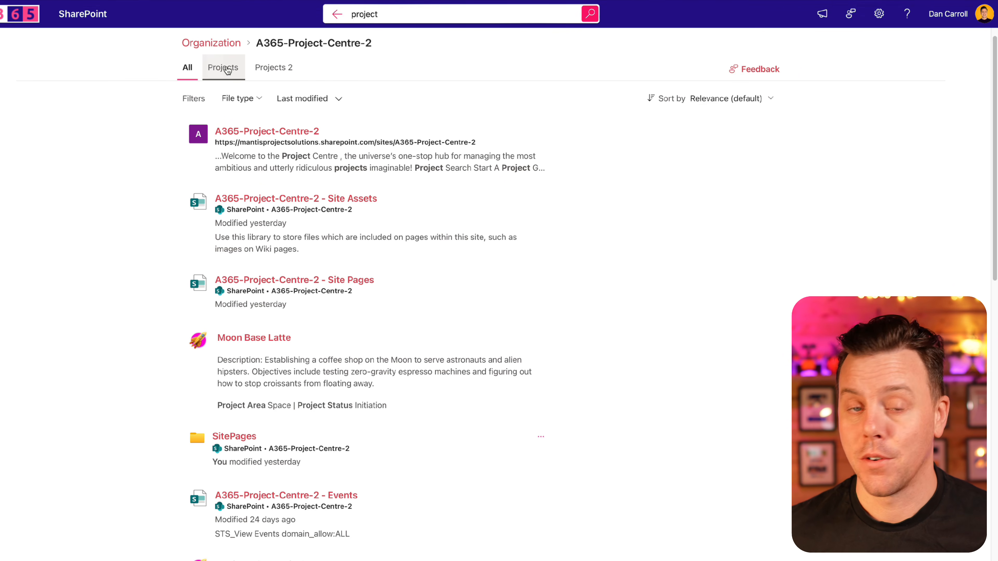
# - Show the Projects 2 vertical and check the options of its Project Status, Project Area and Customer filters
pyautogui.click(282, 72)
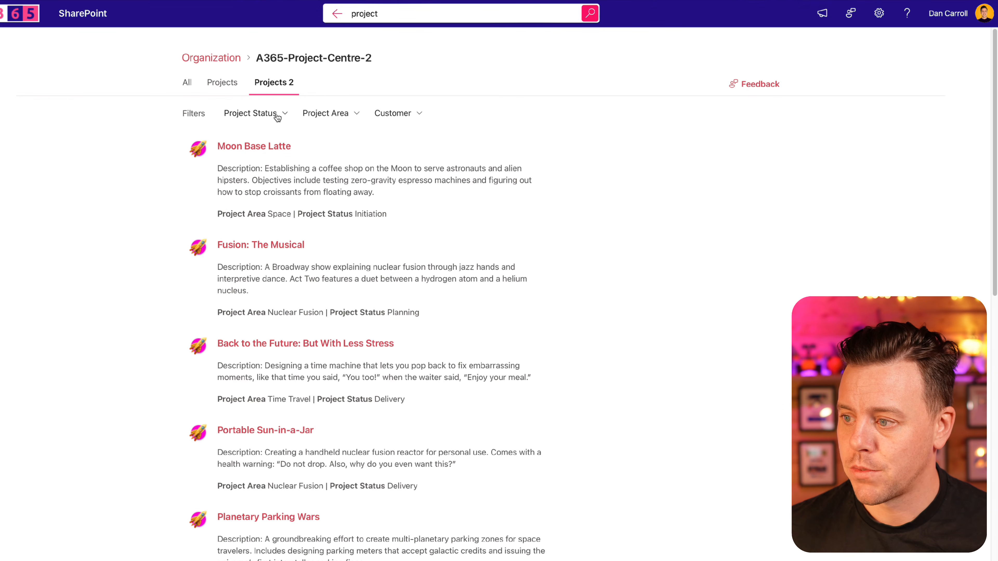
pyautogui.click(285, 114)
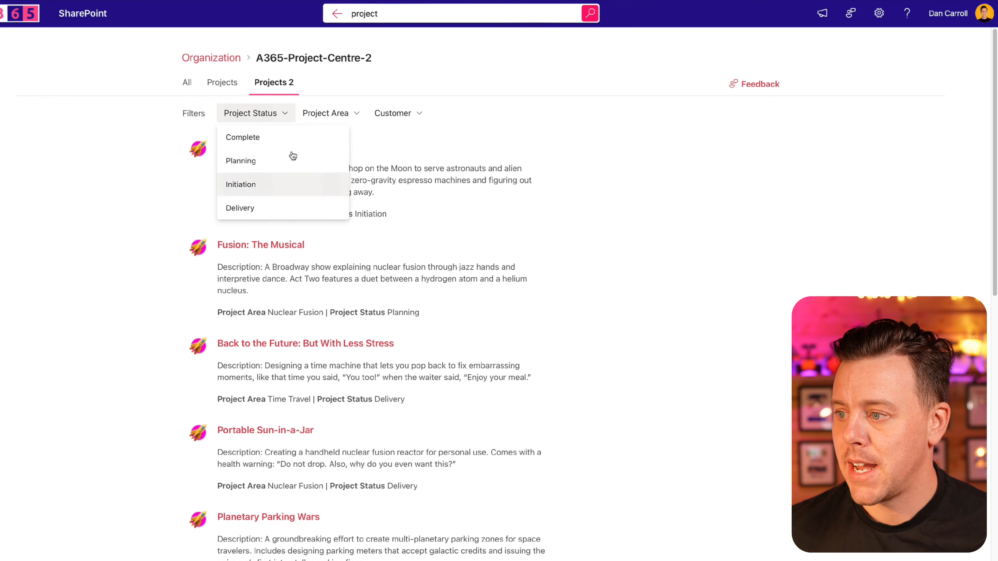
pyautogui.click(352, 113)
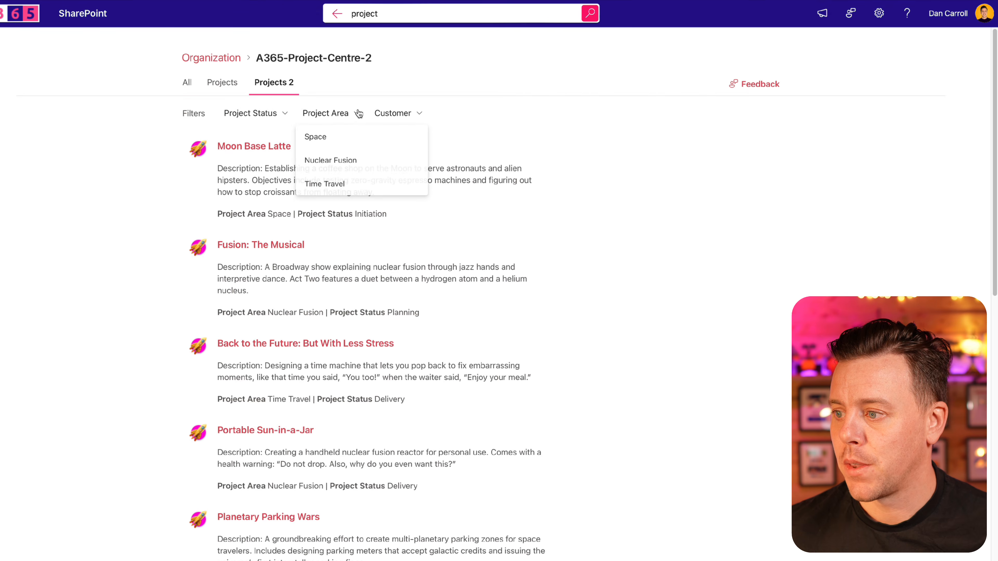
pyautogui.click(417, 116)
pyautogui.click(416, 117)
pyautogui.click(398, 159)
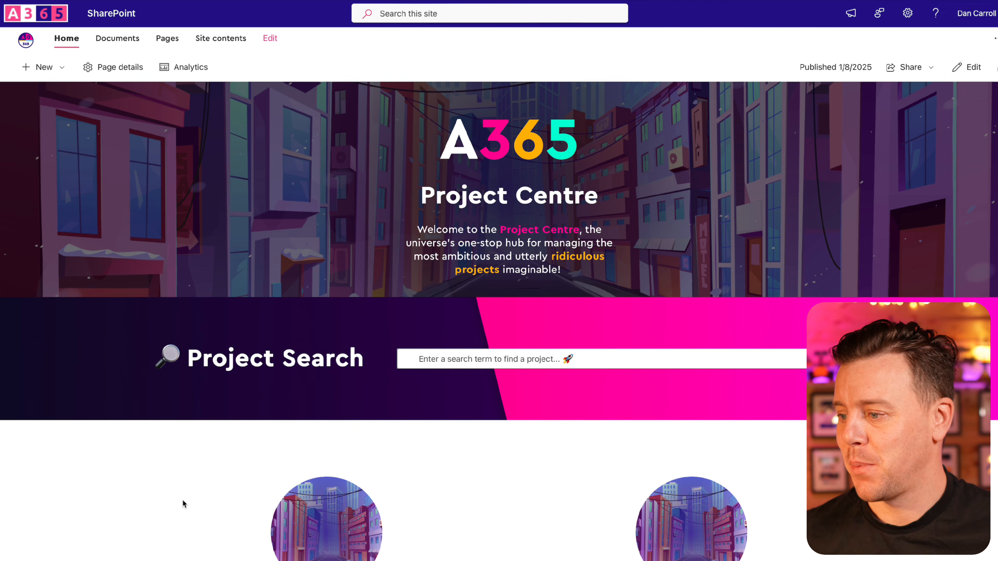
# - Search for "project" with the Project Search box in the home page's banner section
pyautogui.click(463, 362)
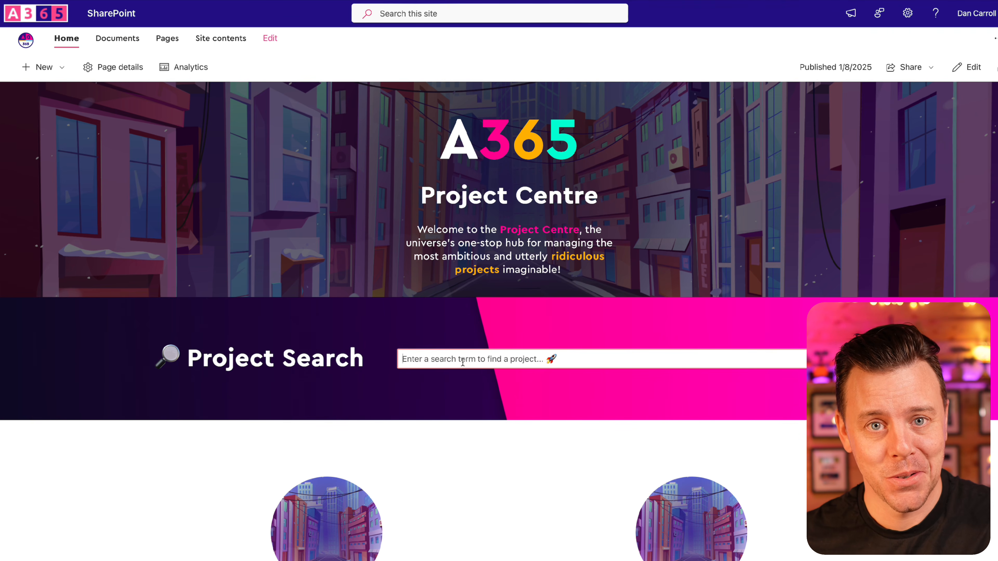
pyautogui.write('project')
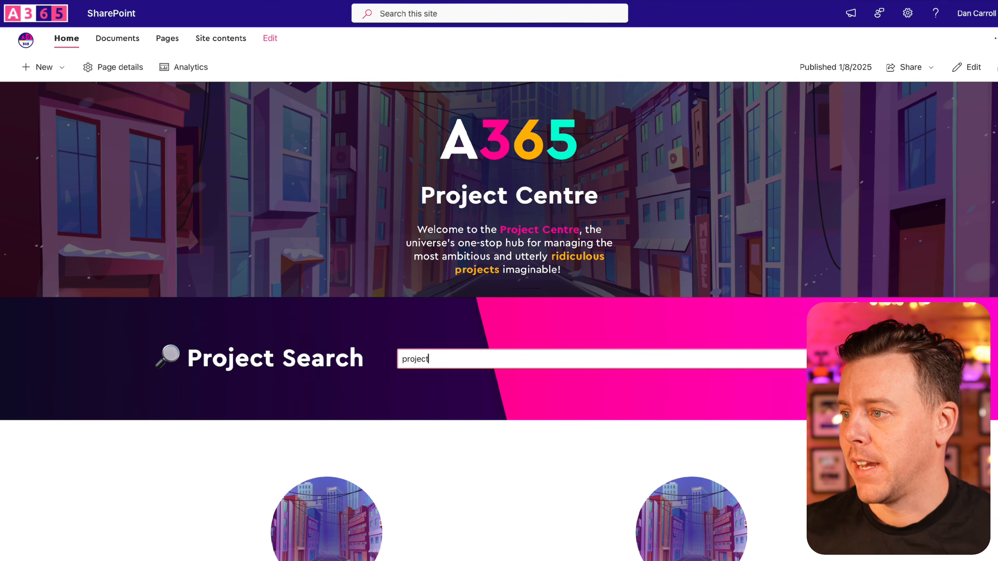
pyautogui.press('Return')
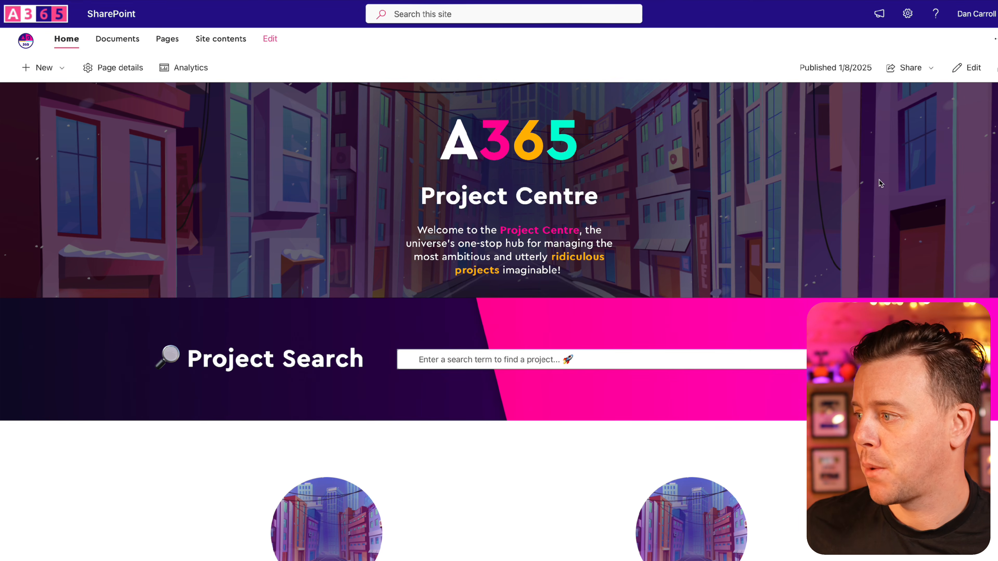
# - Put the home page in edit mode and add a One-third left section directly below the Project Search banner
pyautogui.click(967, 68)
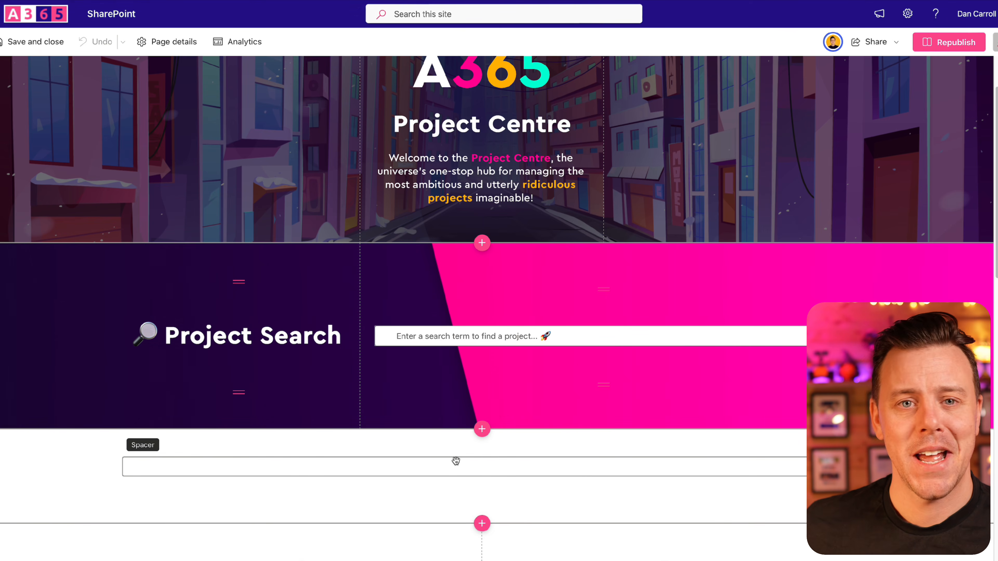
pyautogui.click(482, 429)
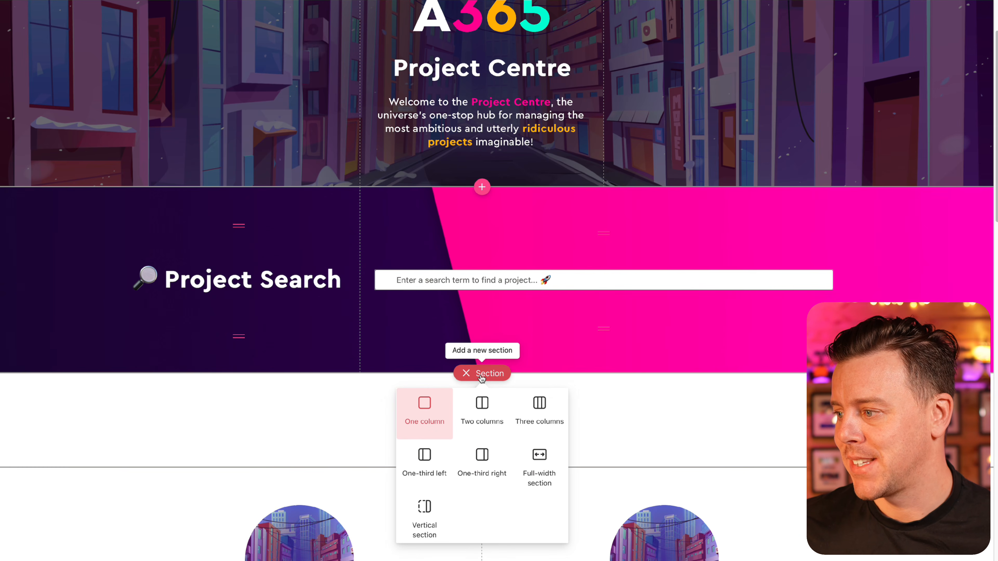
pyautogui.click(424, 458)
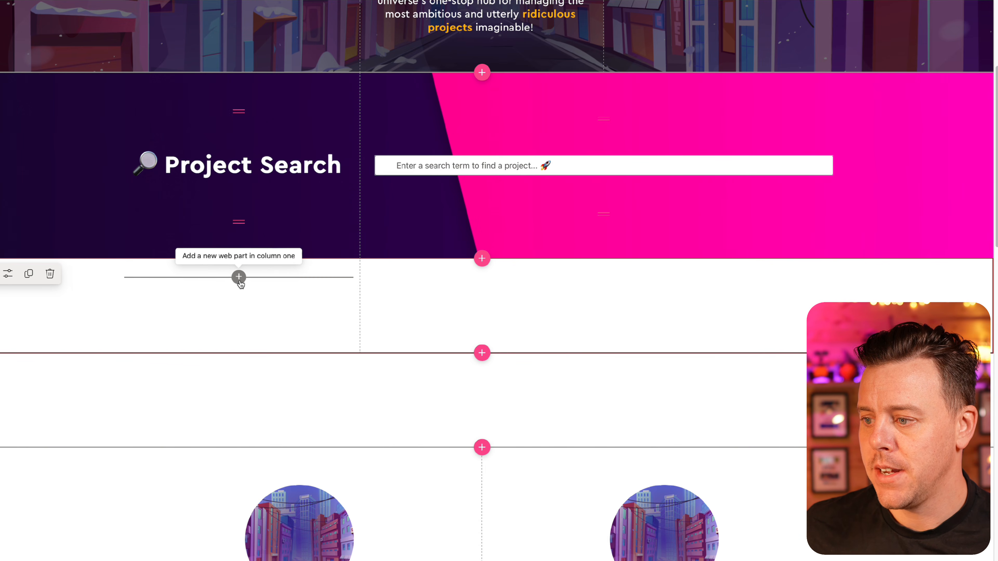
# - Add a Text web part to the new section's first column reading "Project Search" with a magnifying glass emoji in front
pyautogui.click(238, 277)
pyautogui.click(120, 397)
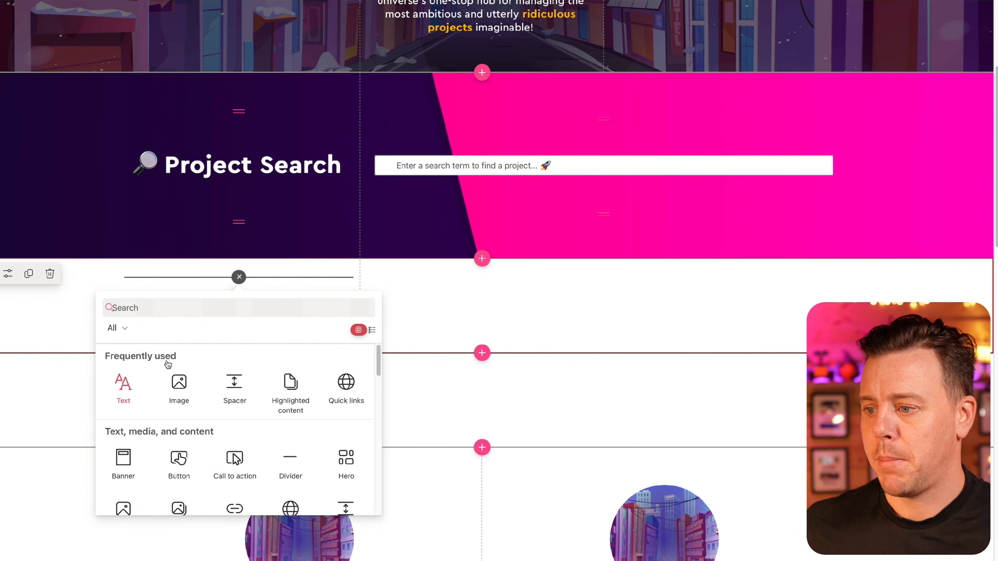
pyautogui.write('Project Search')
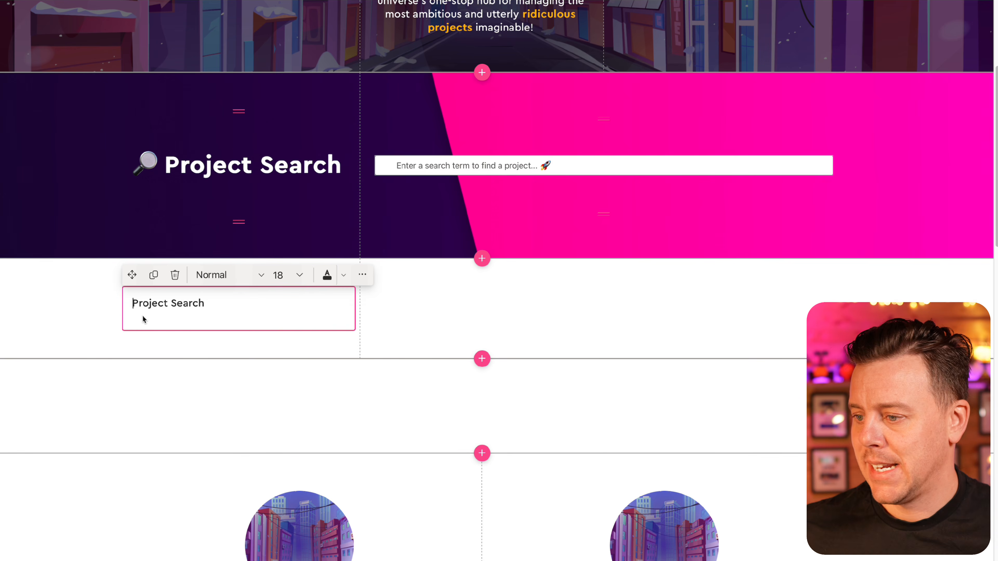
pyautogui.press('ctrl+super+space')
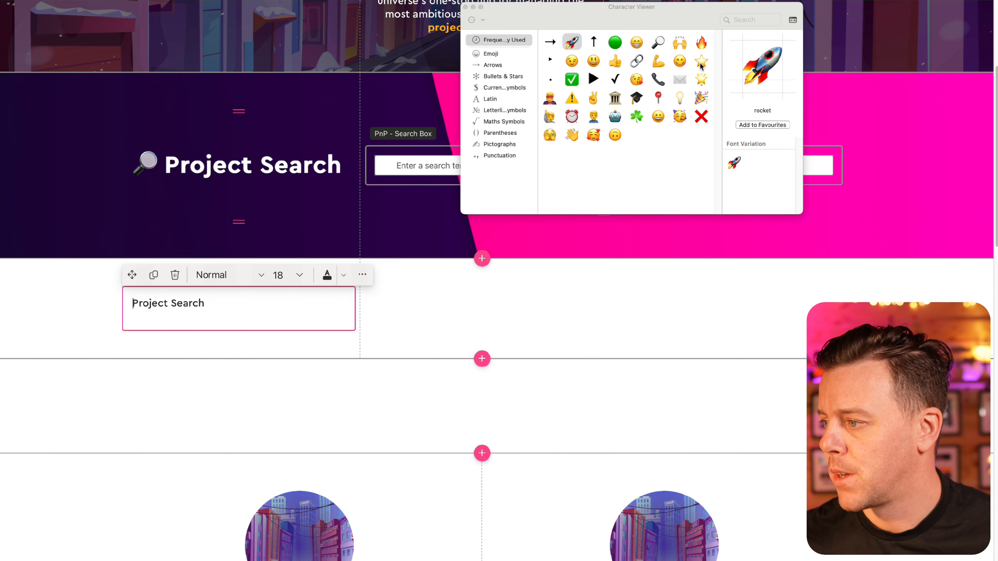
pyautogui.click(659, 42)
pyautogui.doubleClick(658, 42)
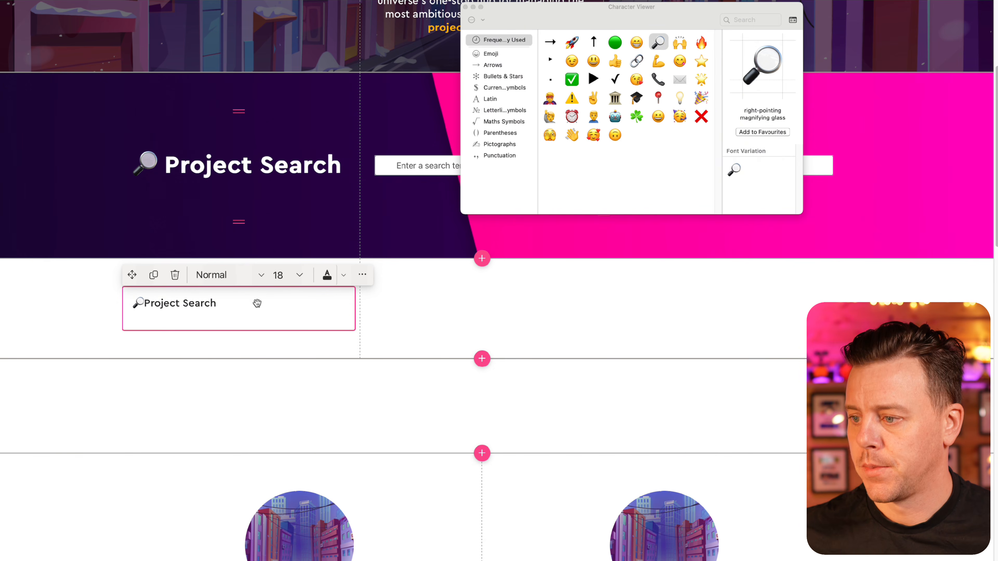
# - Format the new "Project Search" text as Heading 2 at font size 36 and apply Bold
pyautogui.moveTo(238, 308); pyautogui.dragTo(125, 303)
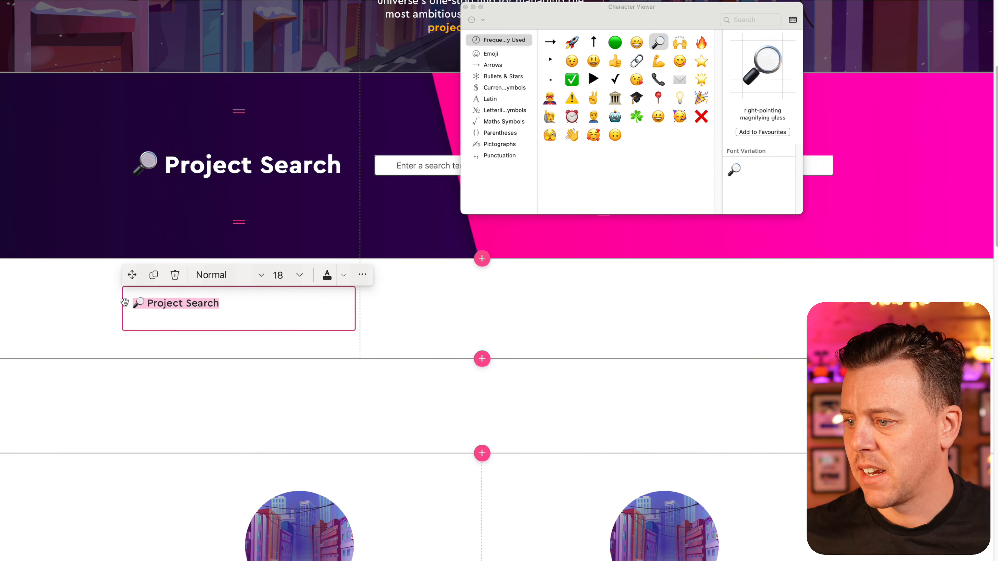
pyautogui.click(260, 274)
pyautogui.click(234, 304)
pyautogui.click(279, 274)
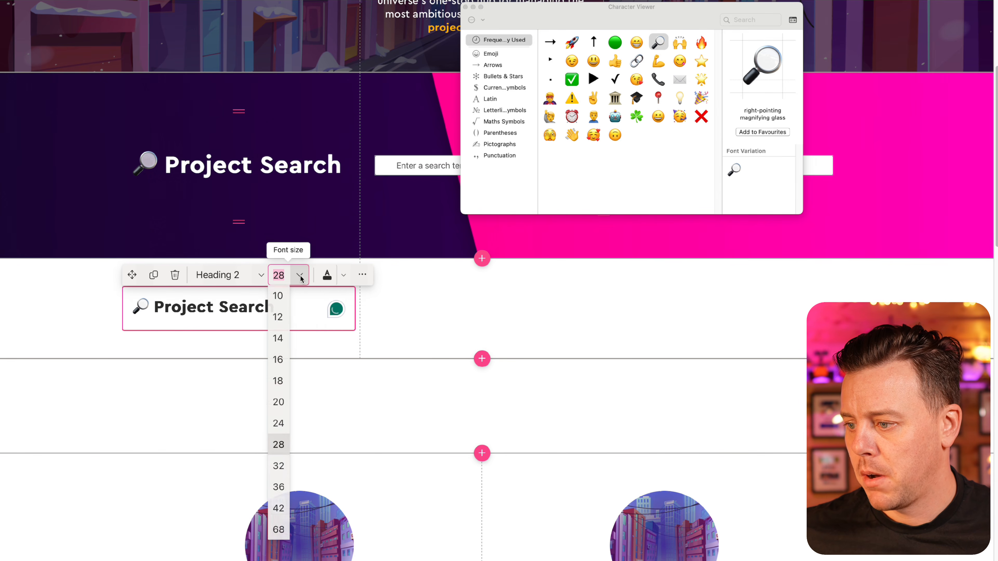
pyautogui.click(279, 488)
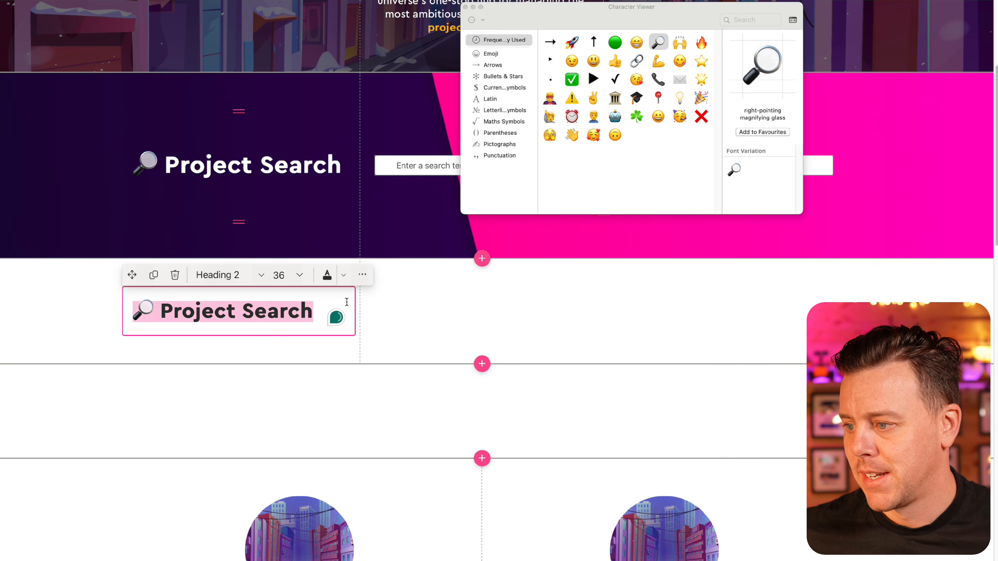
pyautogui.click(370, 279)
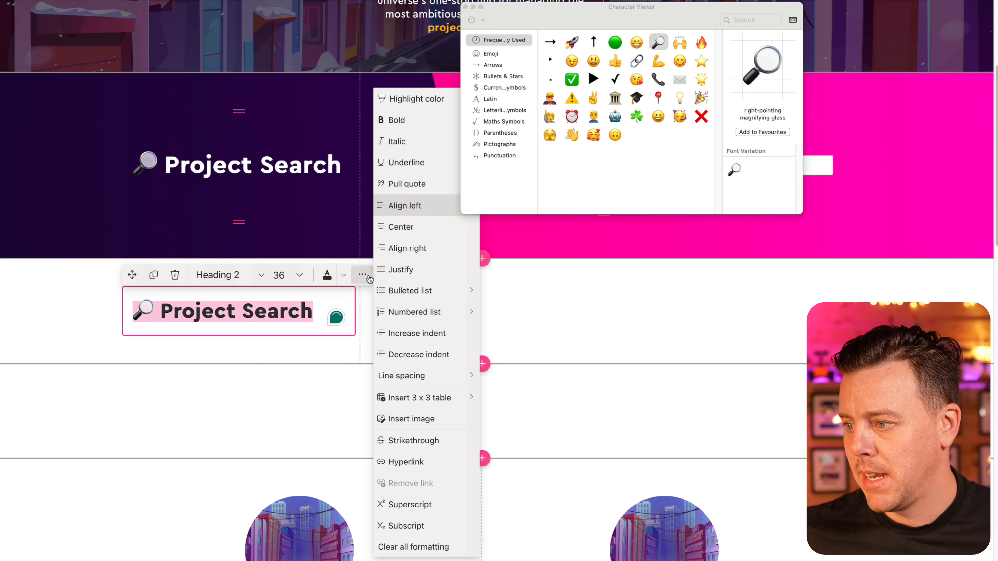
pyautogui.click(403, 122)
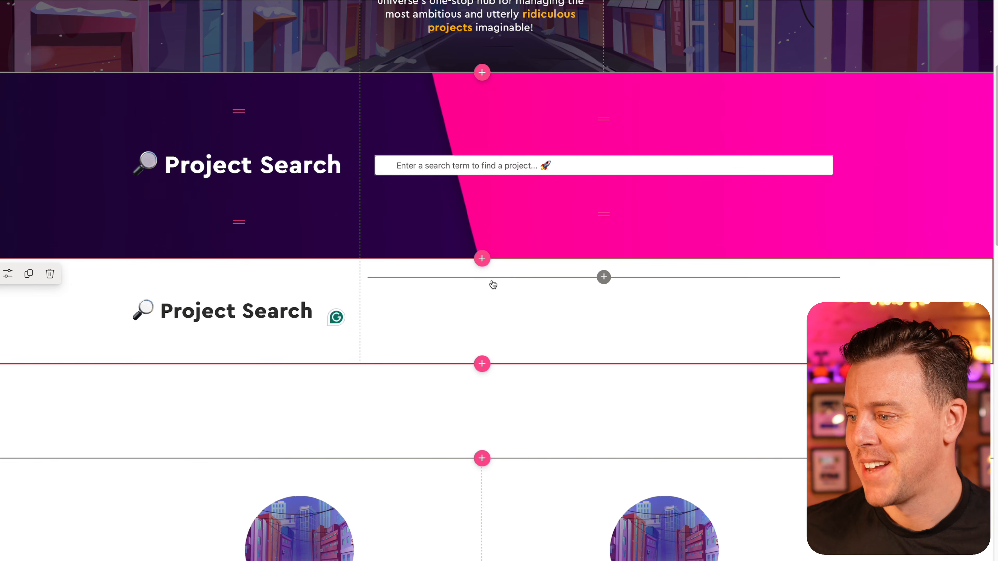
# - Find the PnP web parts and add PnP - Search Box to the new section's second column
pyautogui.click(604, 278)
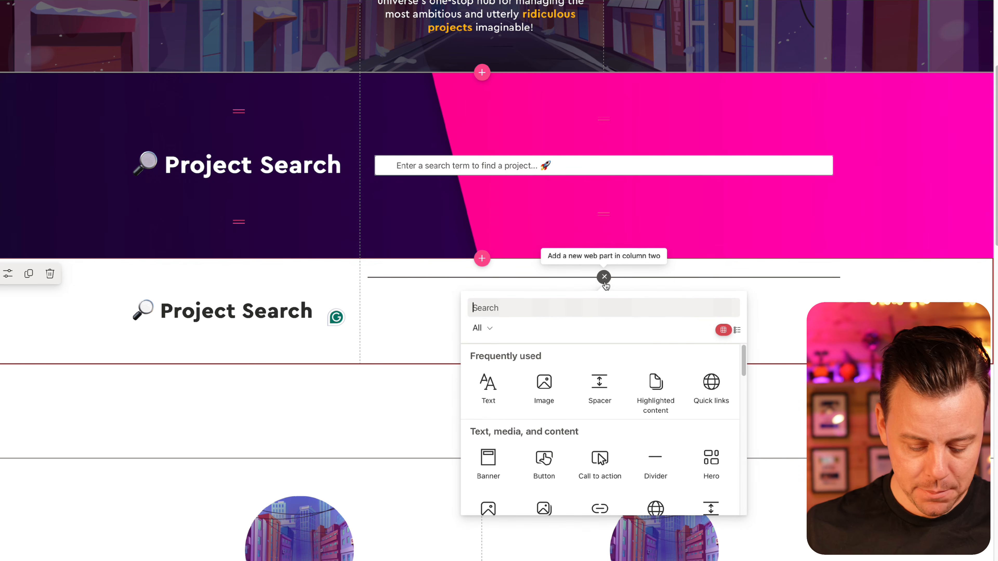
pyautogui.write('pnp')
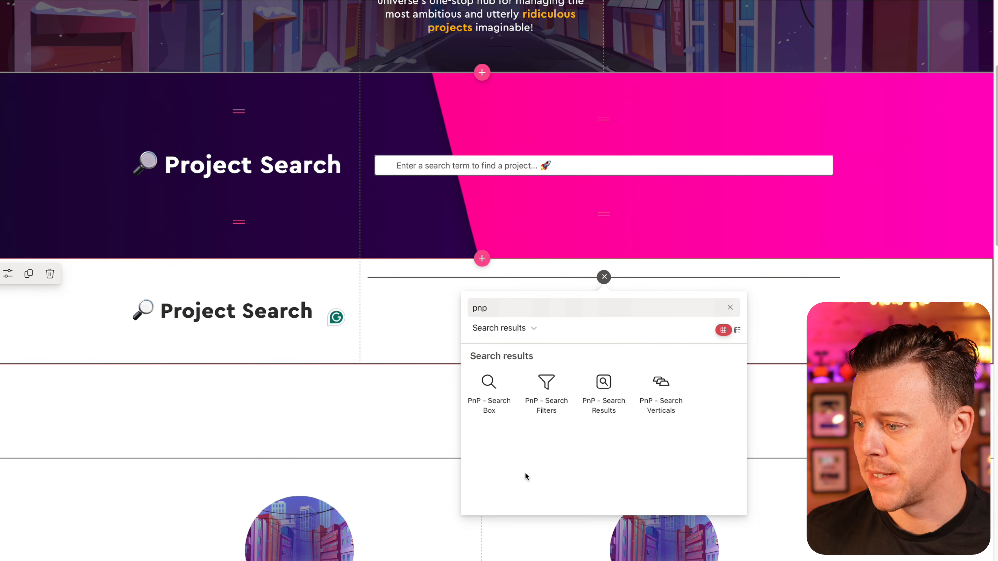
pyautogui.click(491, 399)
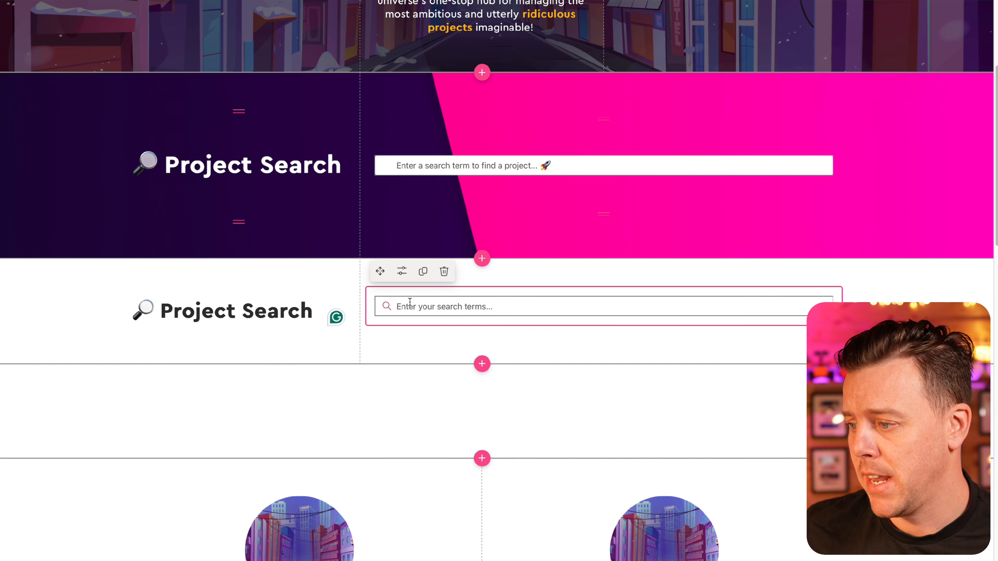
# - Set the new search box's placeholder text to "Enter a search term to find a project..." followed by a rocket emoji
pyautogui.click(402, 271)
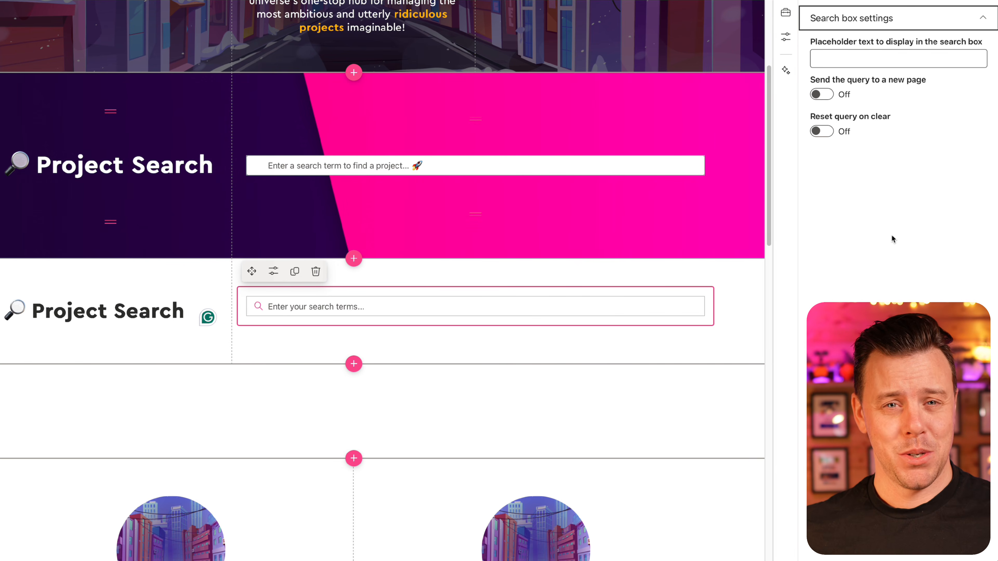
pyautogui.click(834, 58)
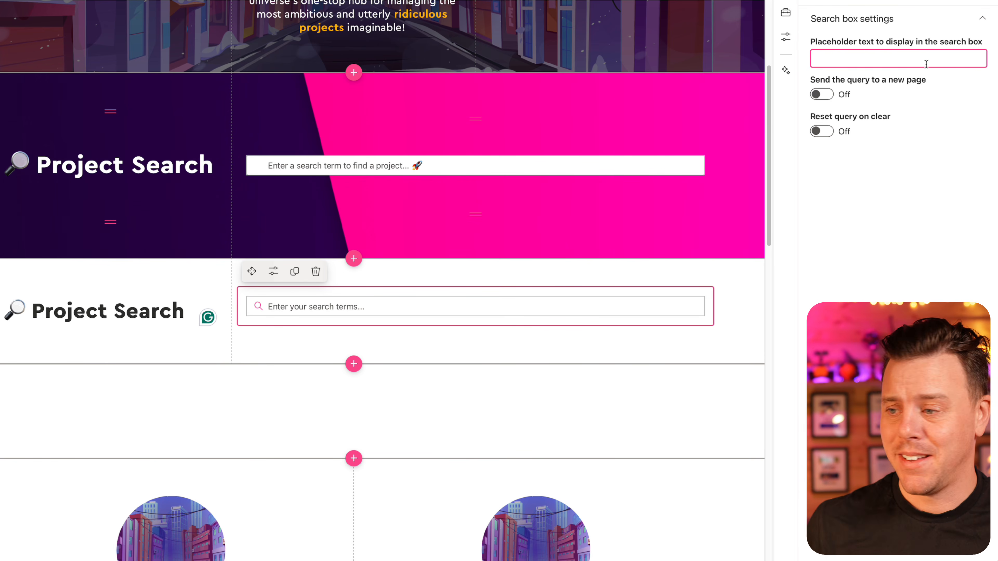
pyautogui.write('Enter ')
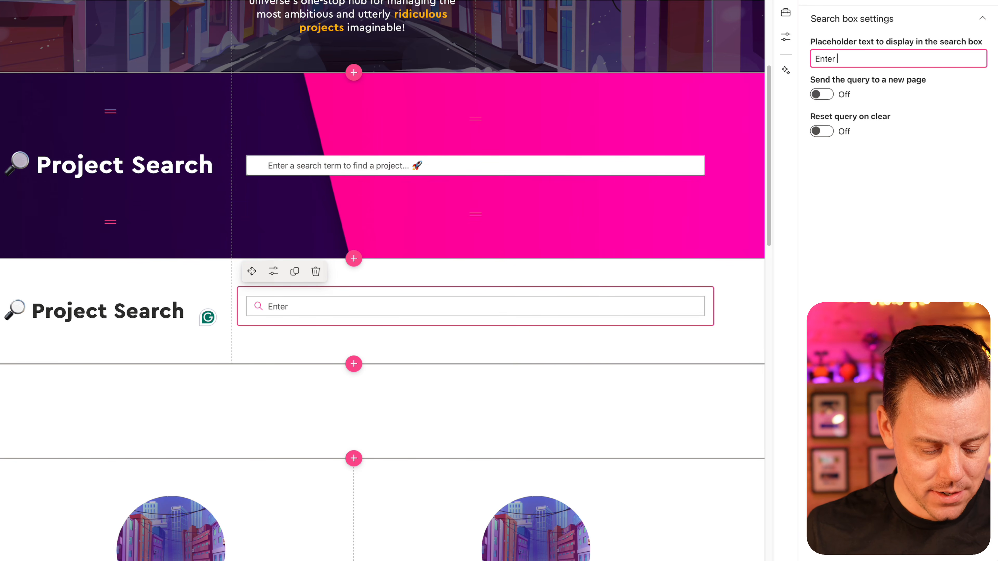
pyautogui.write('a search term to fin')
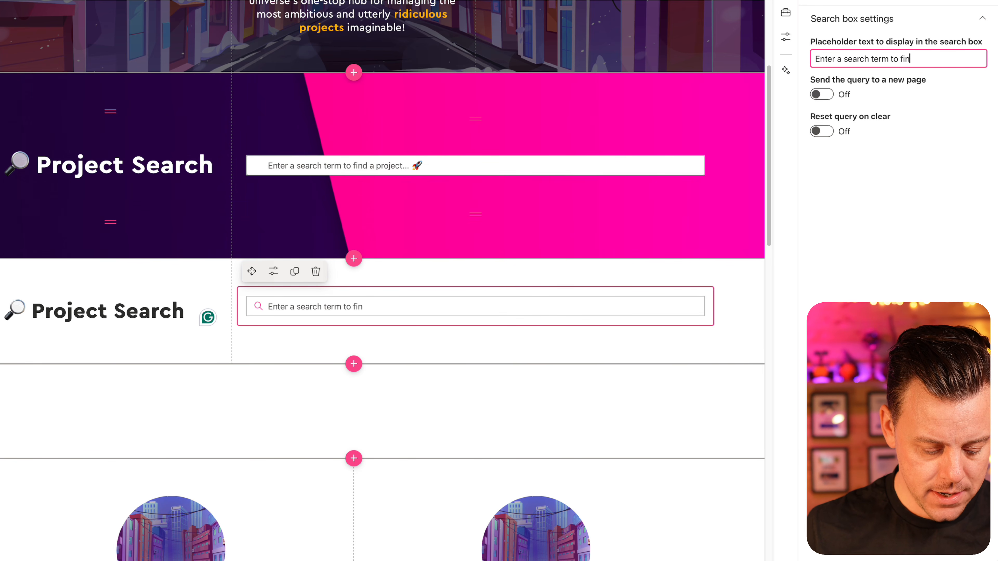
pyautogui.write('d a project...')
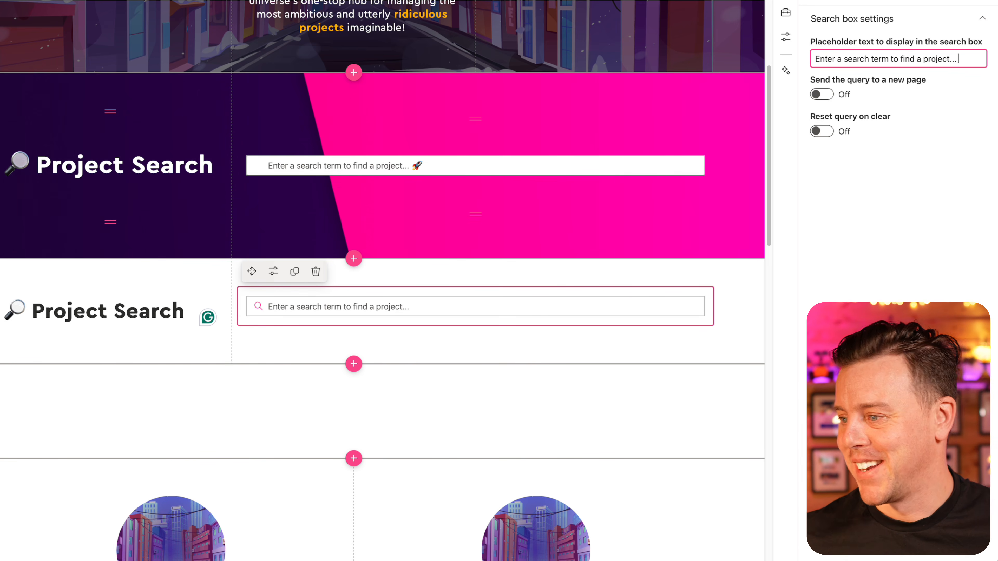
pyautogui.press('ctrl+super+space')
pyautogui.doubleClick(565, 42)
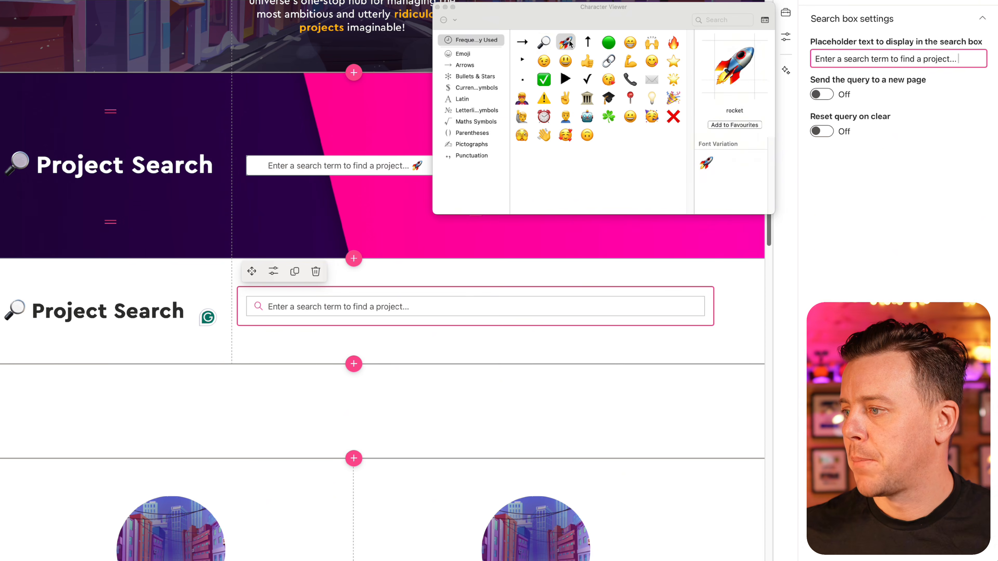
# - Finish the placeholder emoji entry and enable sending the query to a new page for the new search box
pyautogui.click(437, 7)
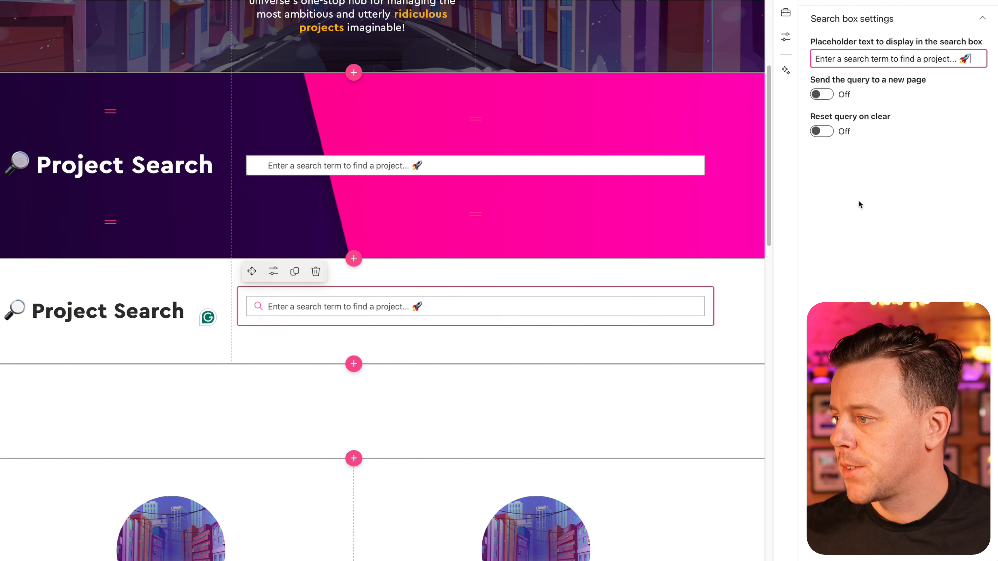
pyautogui.click(827, 97)
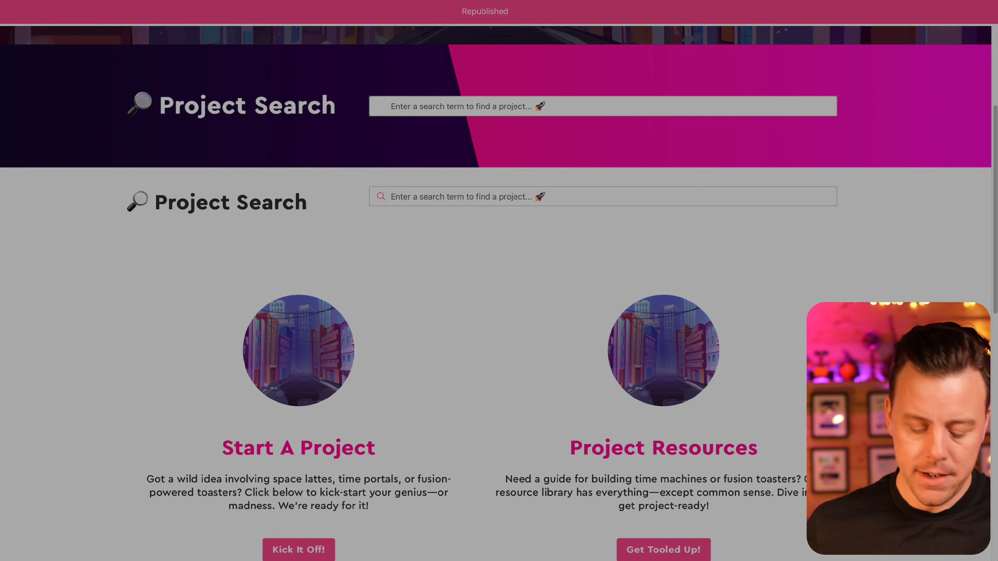
# - Search the site for "project" and show the results in the Projects vertical
pyautogui.write('ptroject')
pyautogui.press('Return')
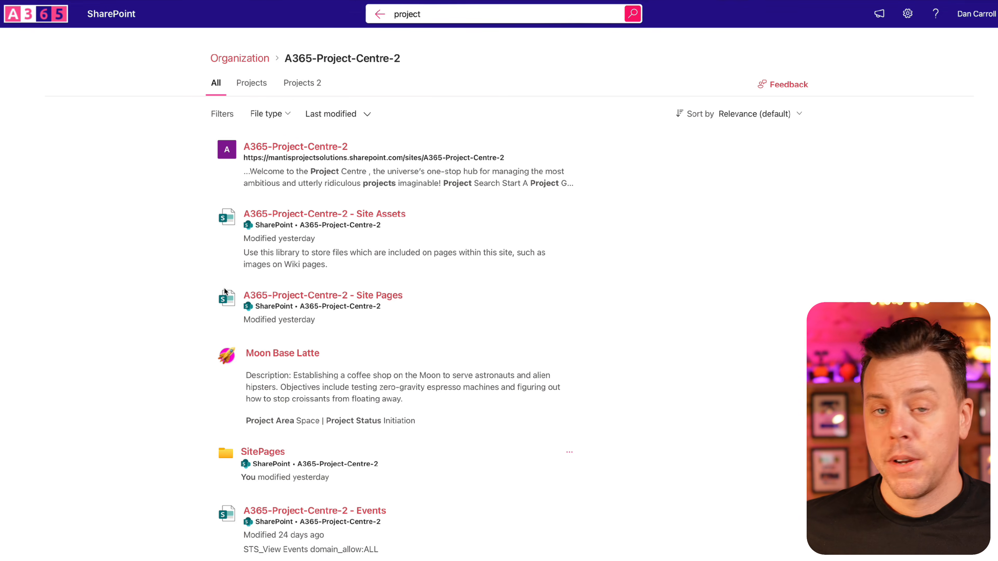
pyautogui.click(249, 83)
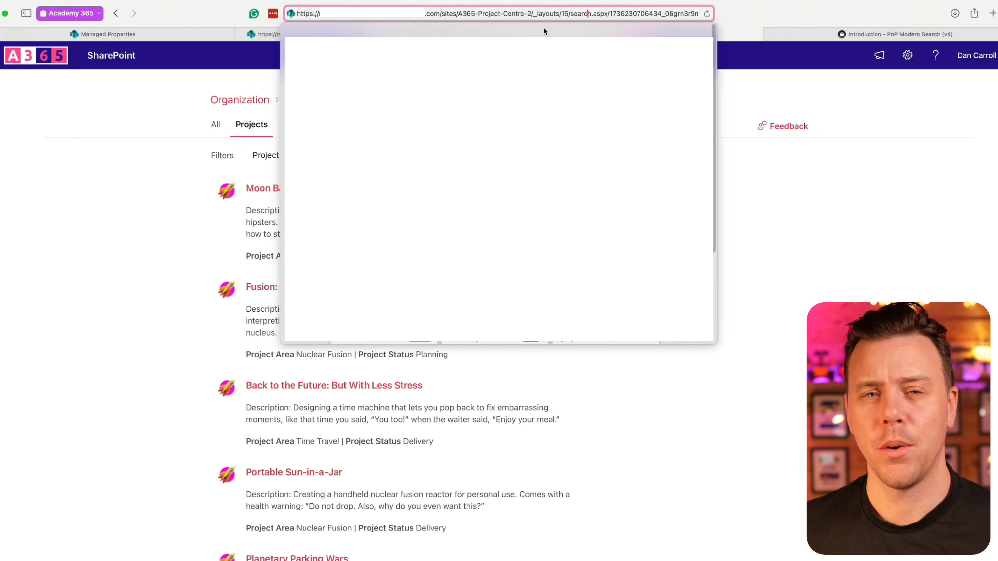
# - Trim the Projects results page address so it ends with "?q=" and copy the shortened URL
pyautogui.moveTo(618, 15); pyautogui.dragTo(641, 14)
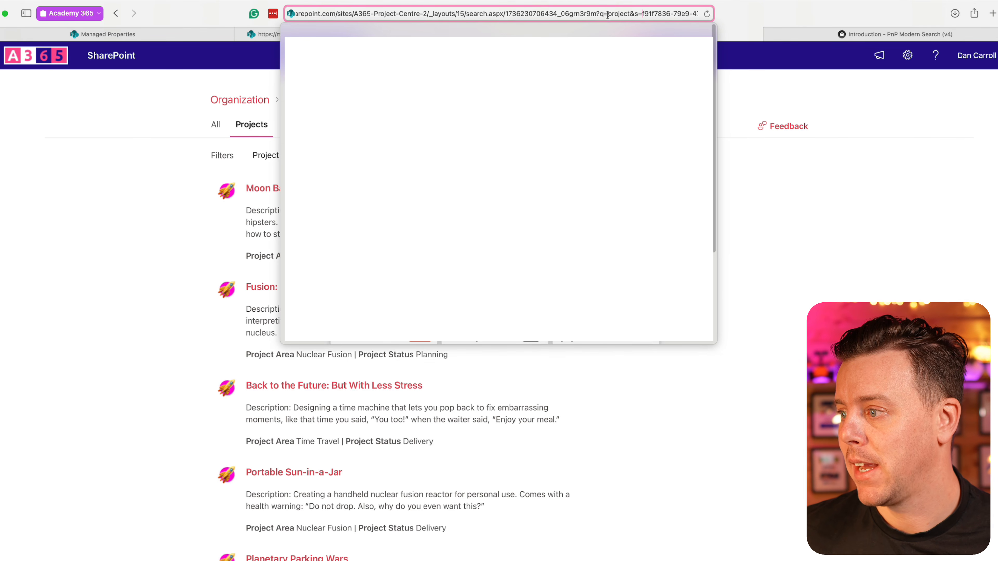
pyautogui.moveTo(608, 14); pyautogui.dragTo(779, 19)
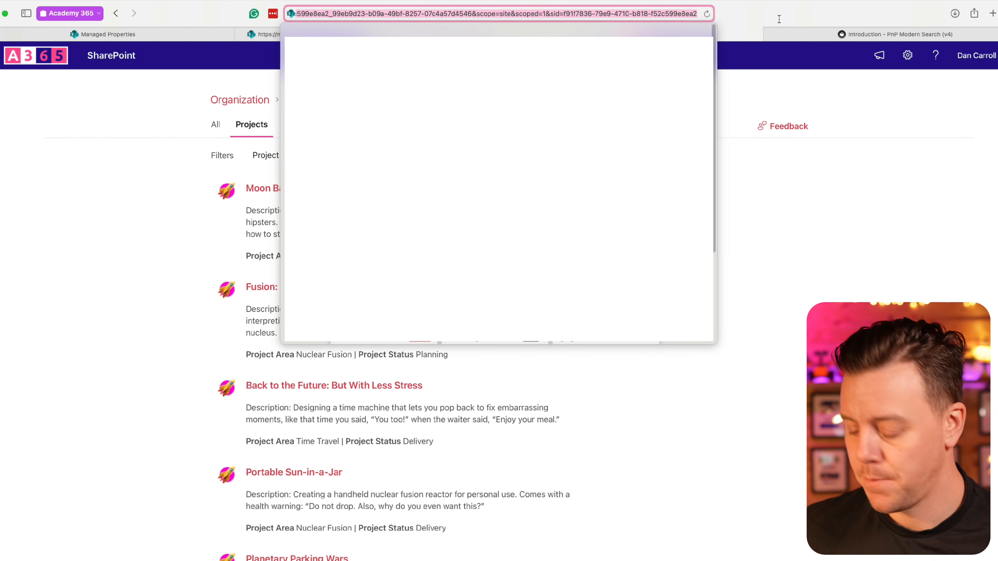
pyautogui.press('BackSpace')
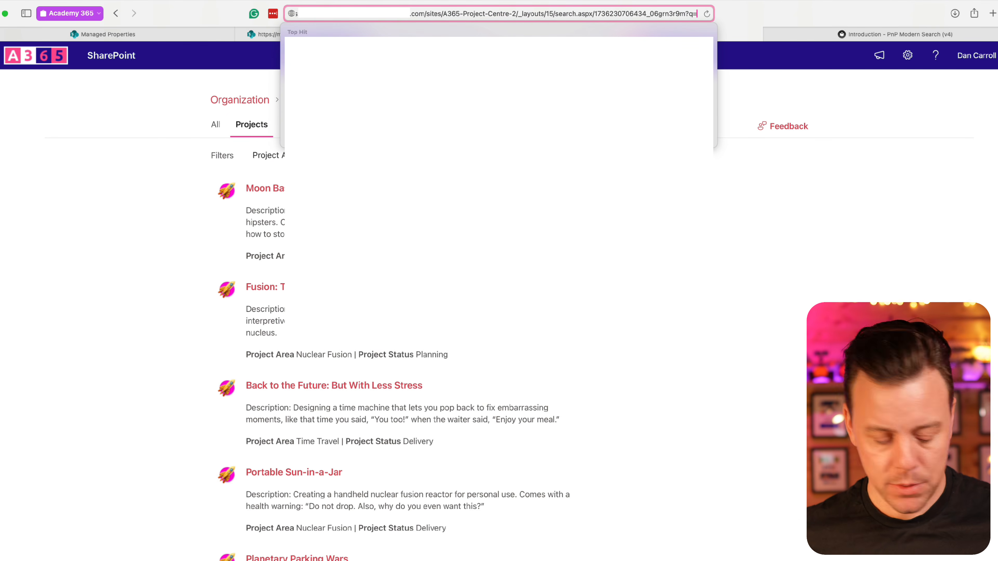
pyautogui.press('super+a')
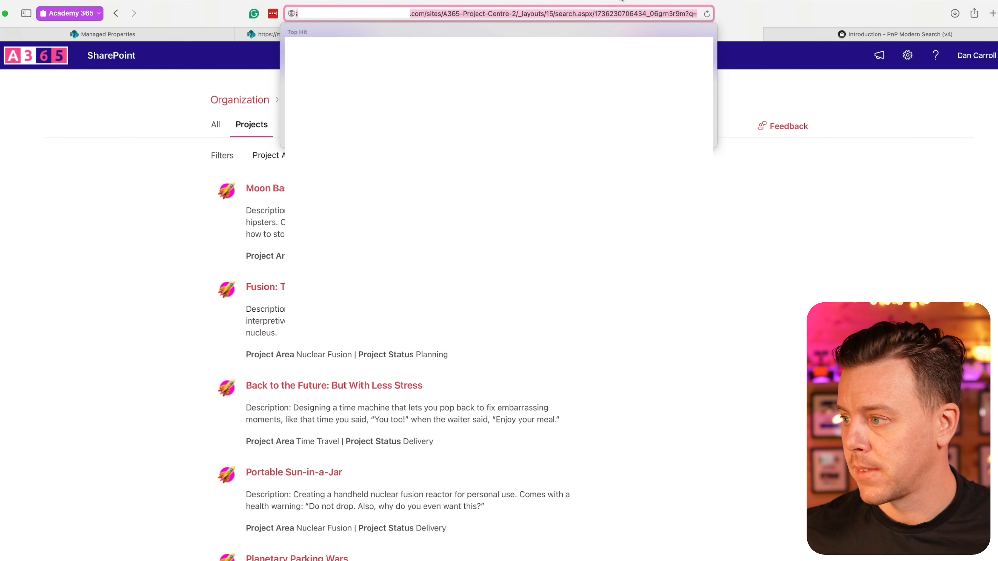
pyautogui.click(153, 225)
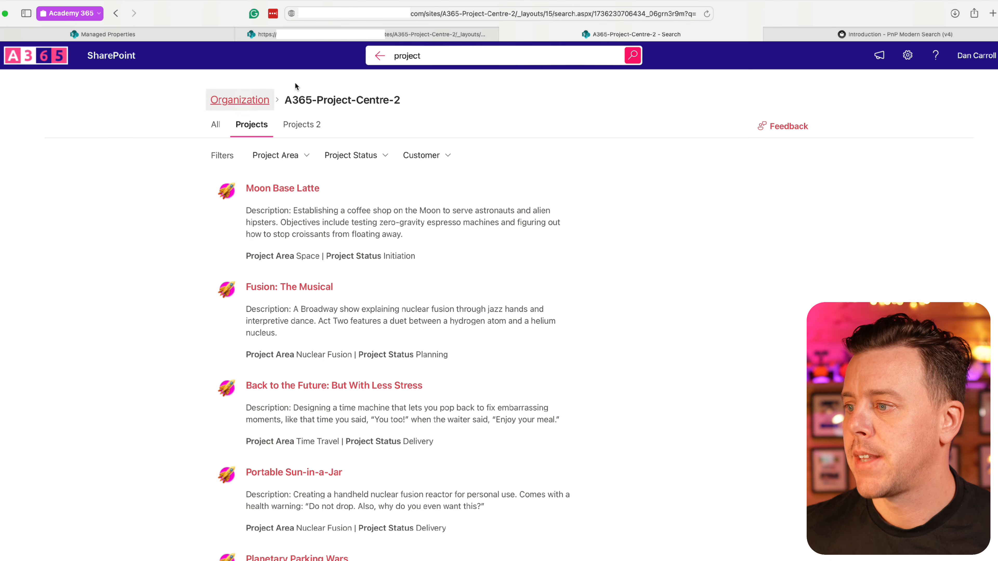
# - Return to the home page, edit it, and paste the copied results address as the new search box's Page URL
pyautogui.click(379, 56)
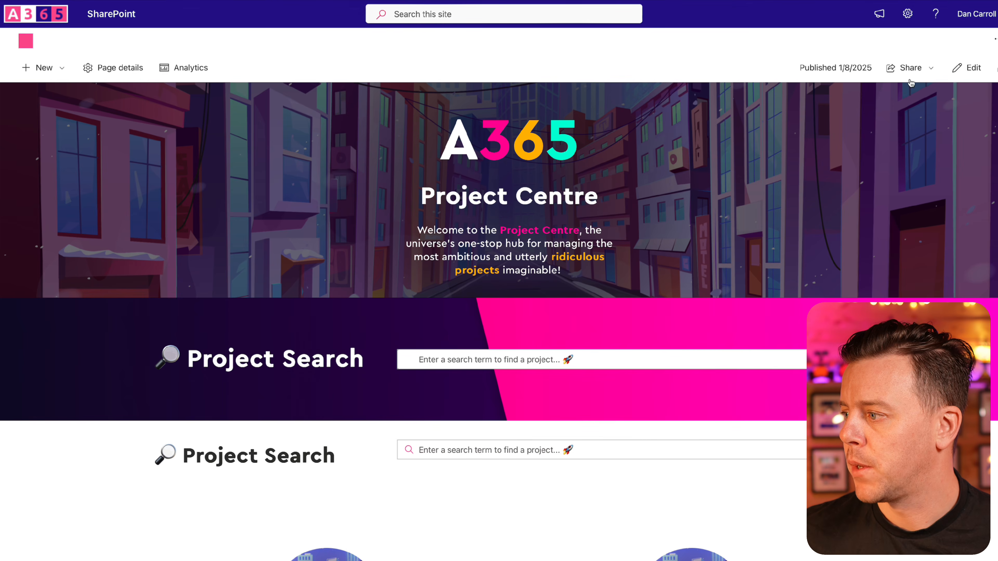
pyautogui.click(965, 71)
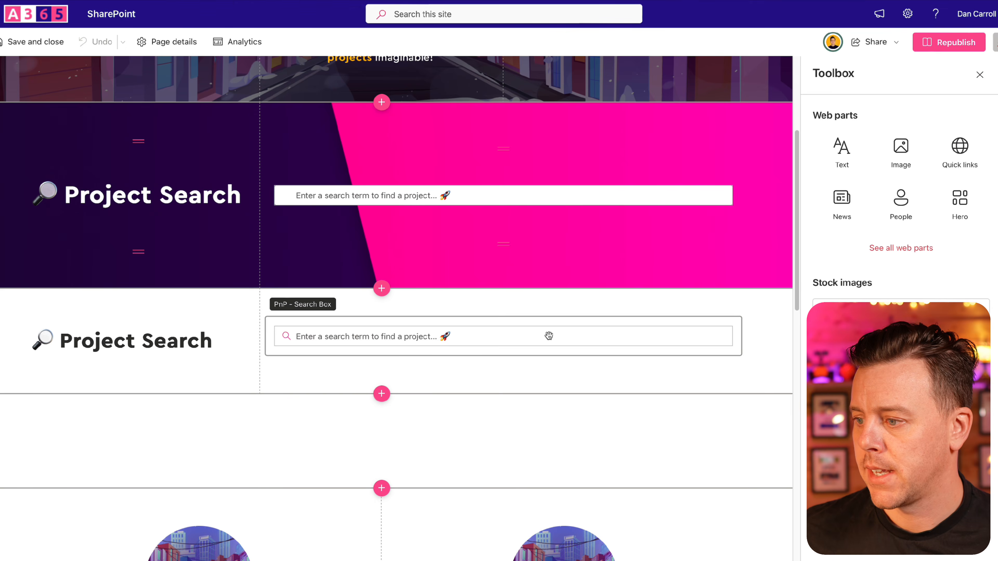
pyautogui.click(312, 329)
pyautogui.click(301, 302)
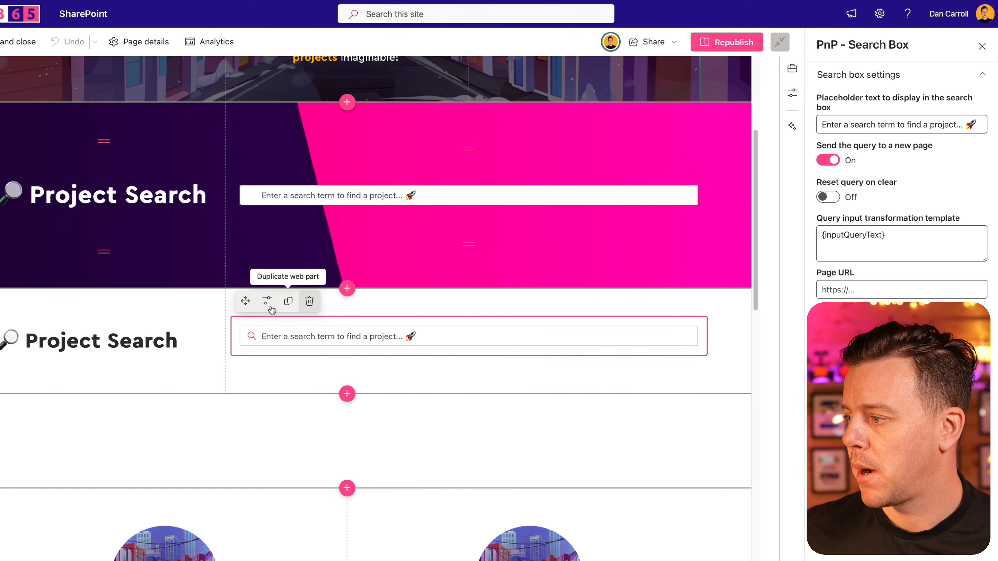
pyautogui.click(875, 280)
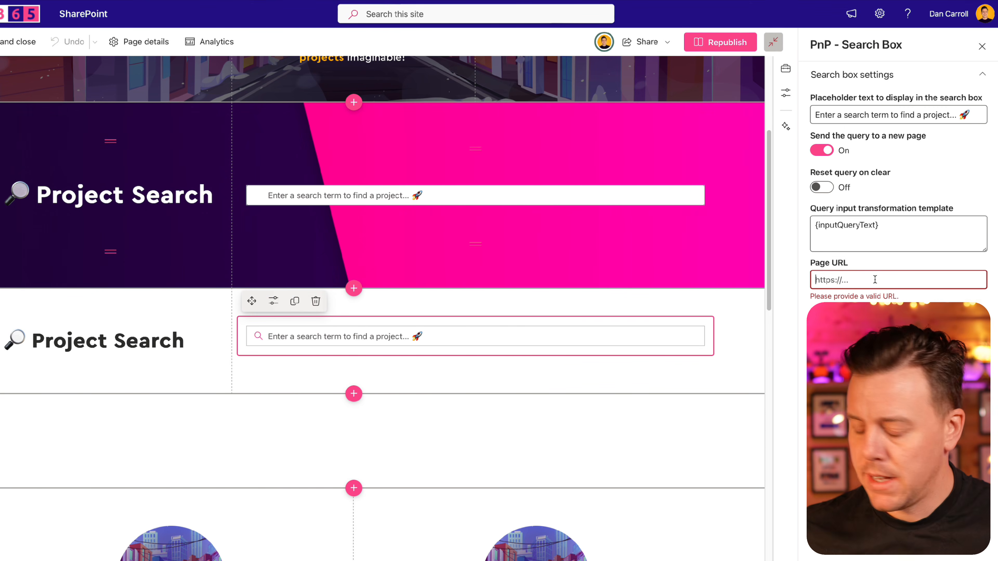
pyautogui.hotkey('ctrl', 'v')
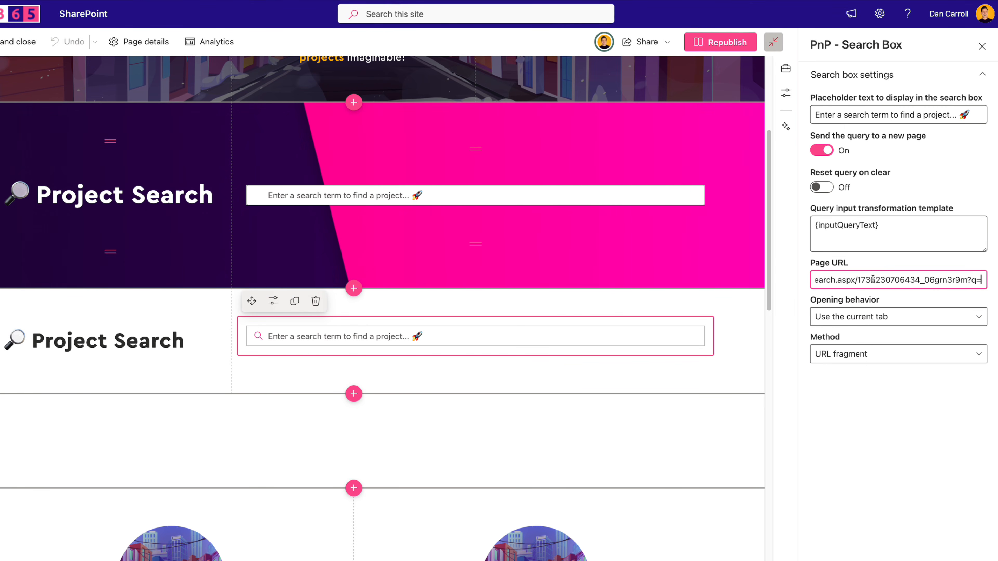
# - Set the search box to use the current tab and the Query string parameter method with parameter name "q"
pyautogui.click(859, 323)
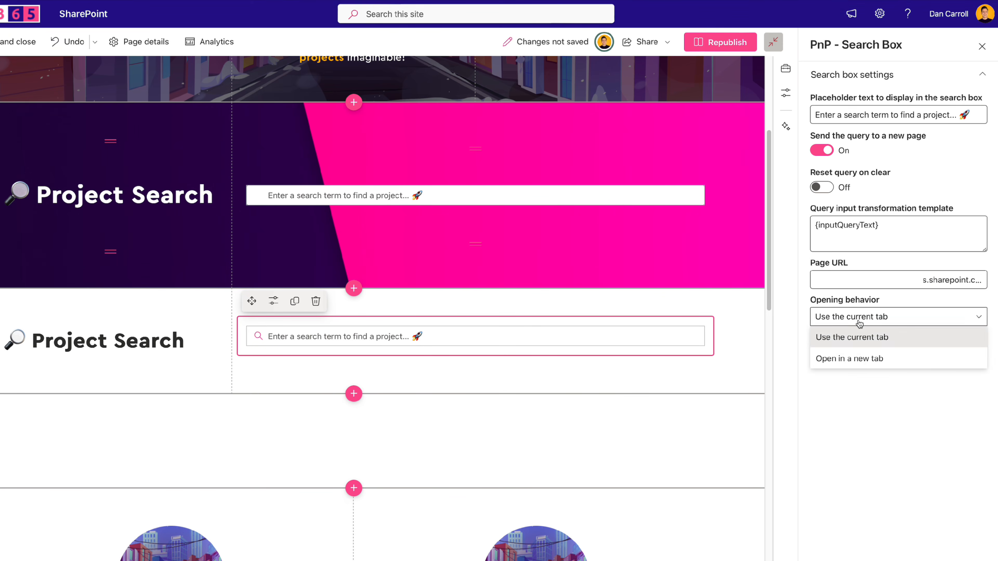
pyautogui.click(850, 338)
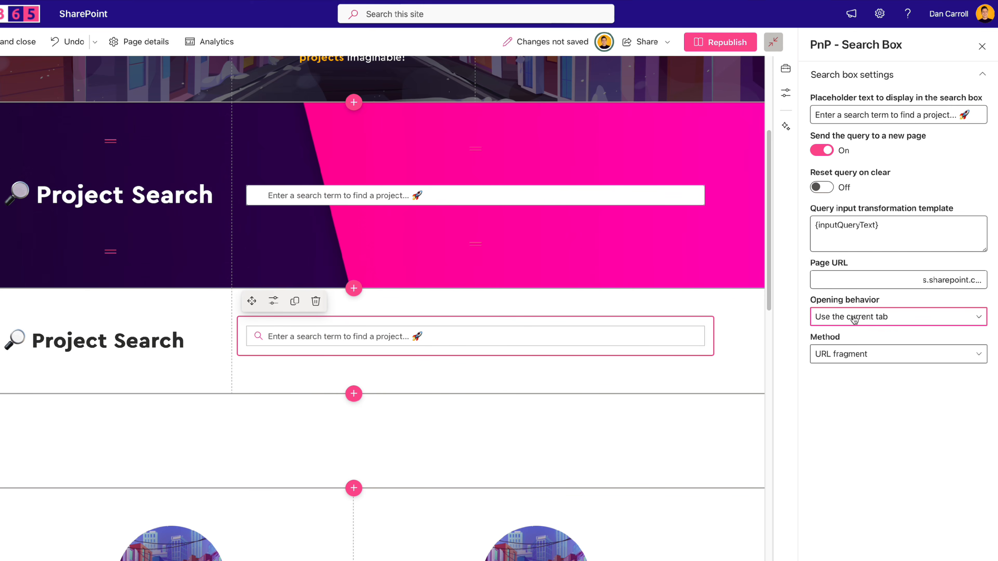
pyautogui.click(836, 359)
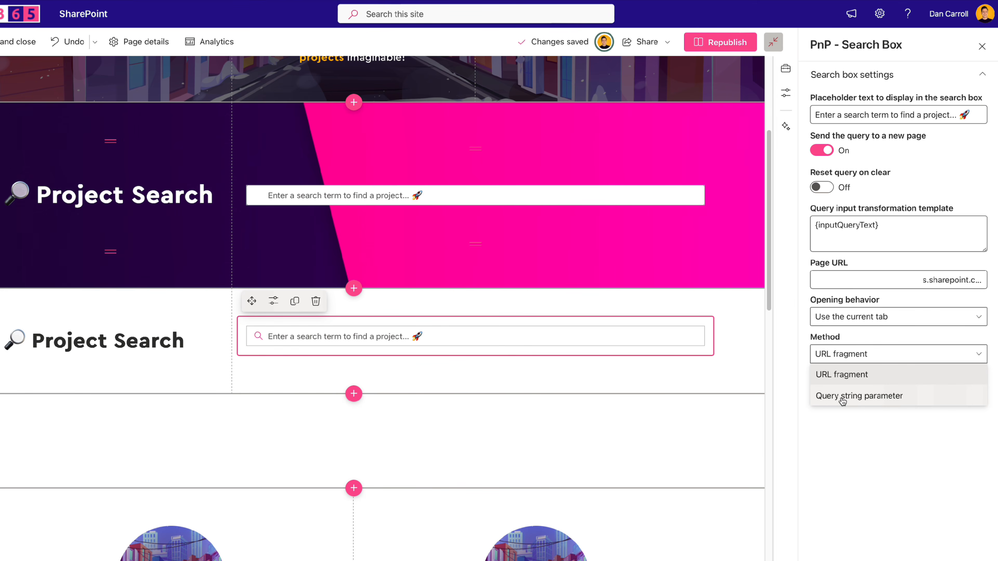
pyautogui.click(842, 397)
pyautogui.click(828, 393)
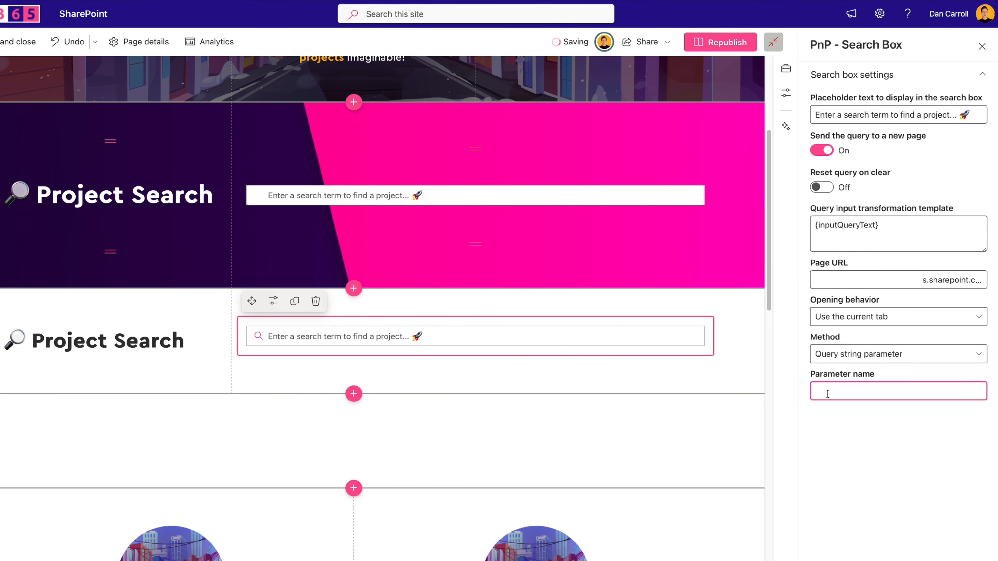
pyautogui.write('q')
pyautogui.click(880, 528)
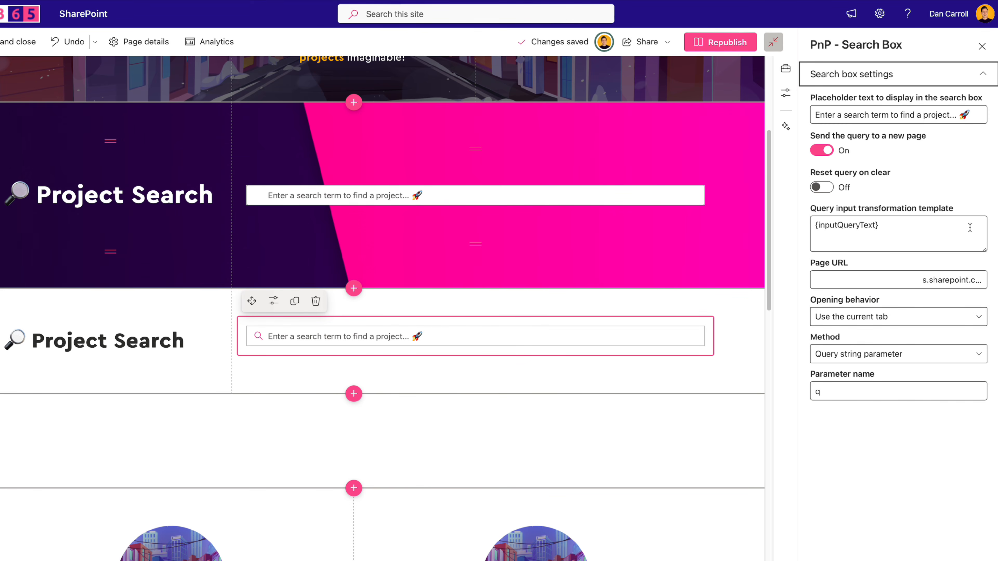
# - Set the new search section's alignment to Center and give it the dark blue-purple gradient background
pyautogui.click(983, 47)
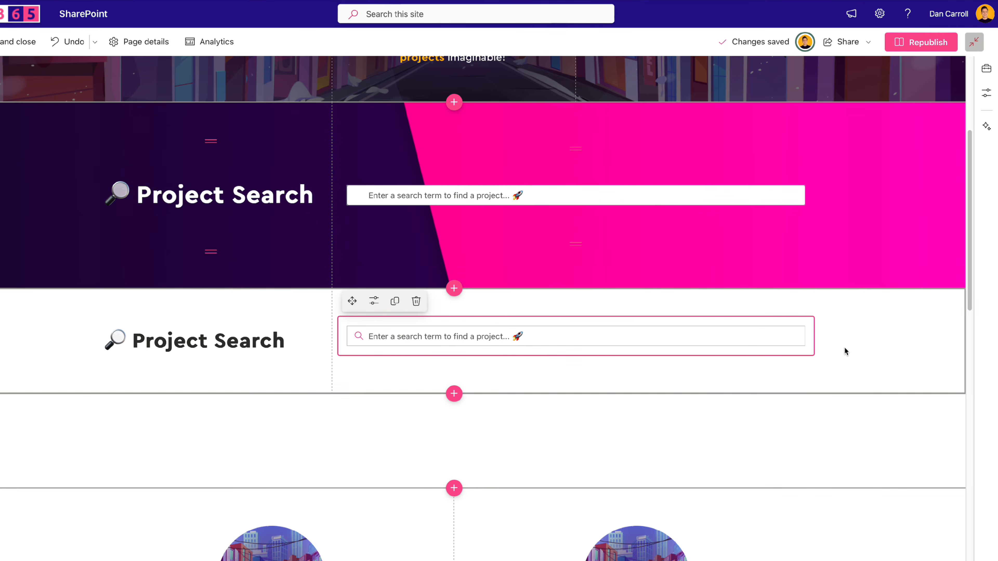
pyautogui.click(911, 345)
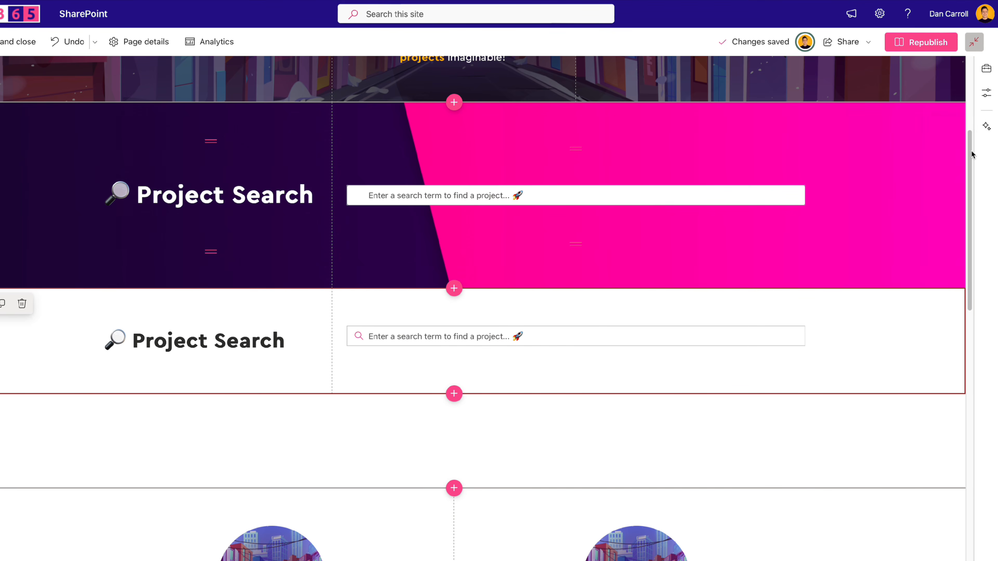
pyautogui.click(986, 93)
pyautogui.click(887, 305)
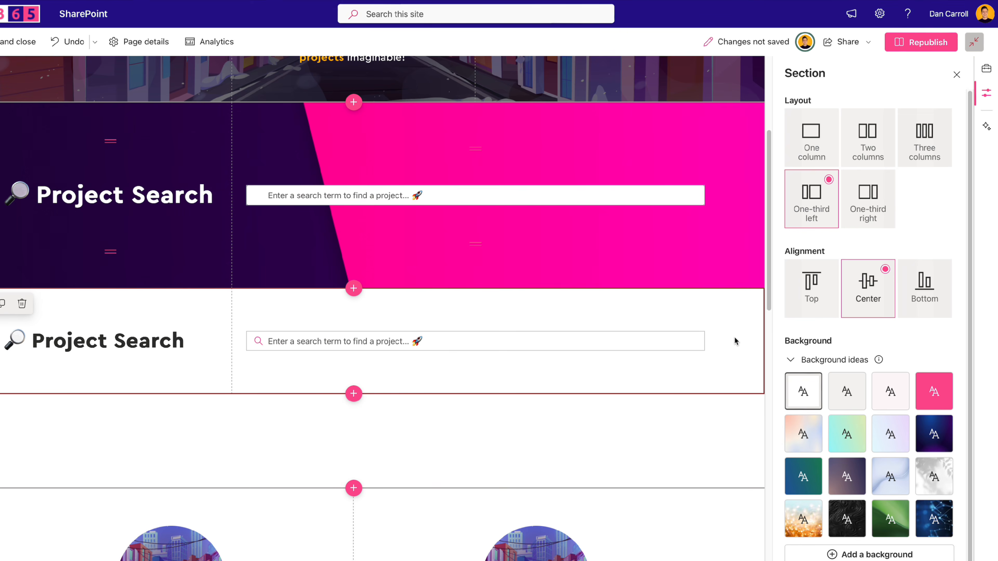
pyautogui.click(935, 434)
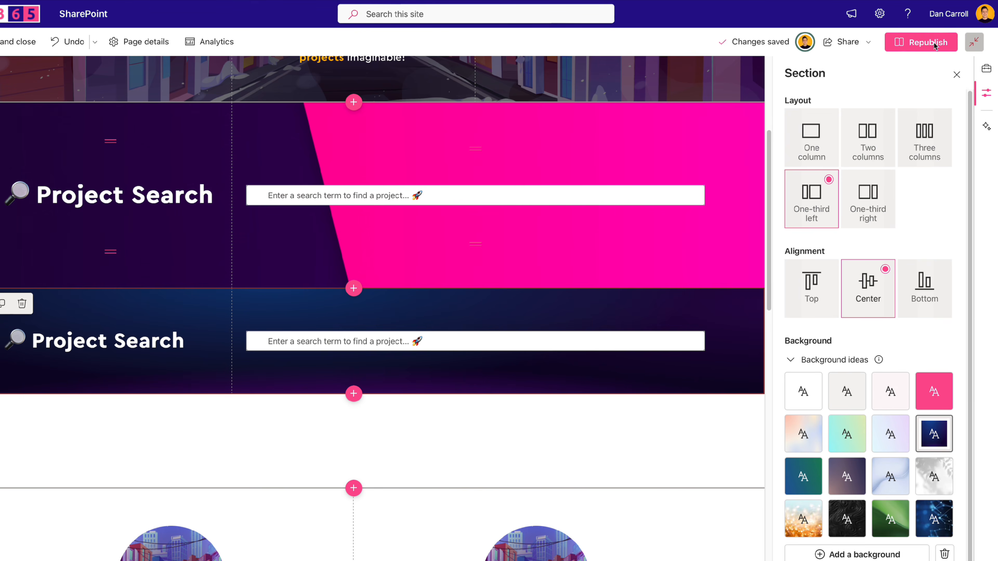
# - Republish the home page and test the new search box by searching for "project"
pyautogui.click(947, 44)
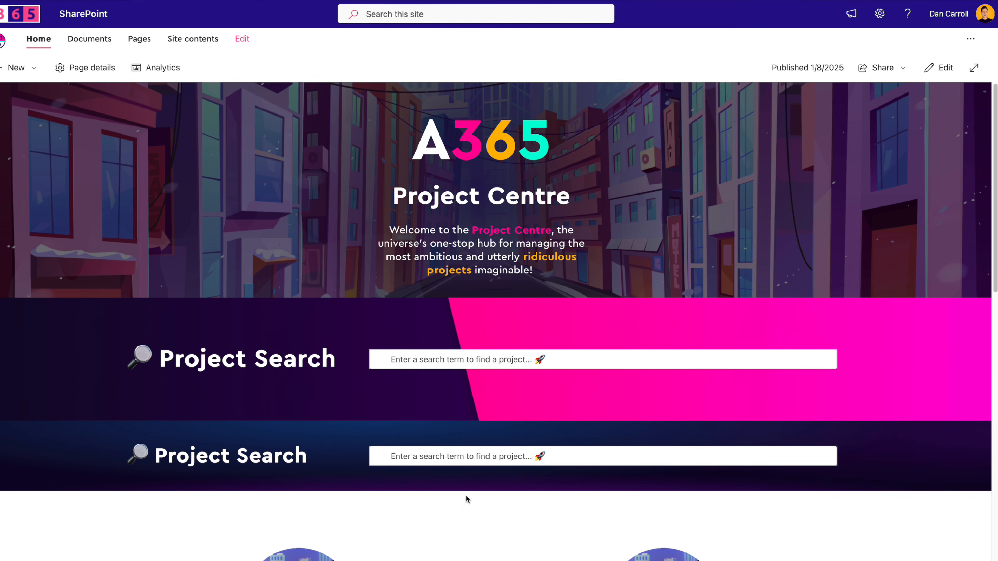
pyautogui.click(446, 459)
pyautogui.write('project')
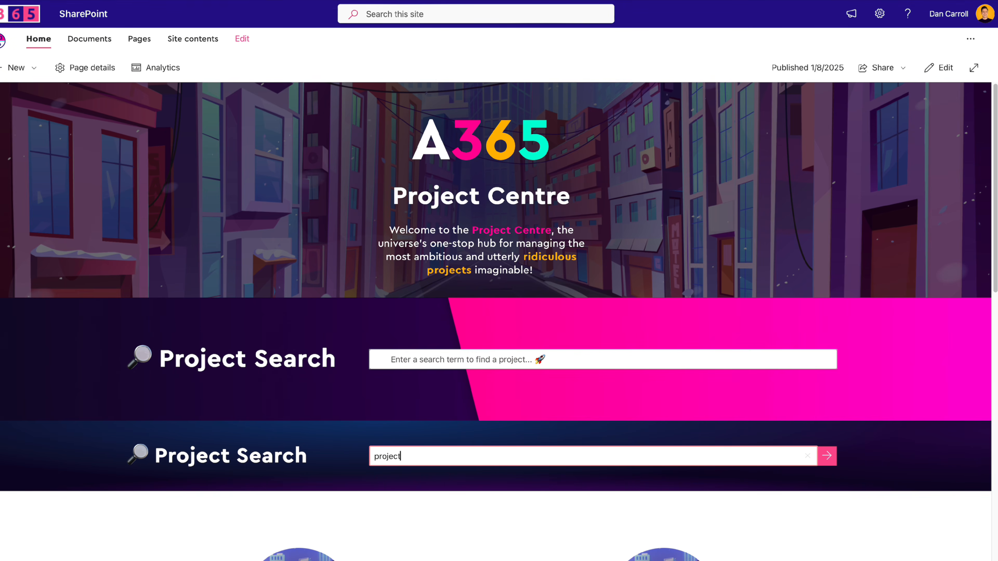
pyautogui.press('Return')
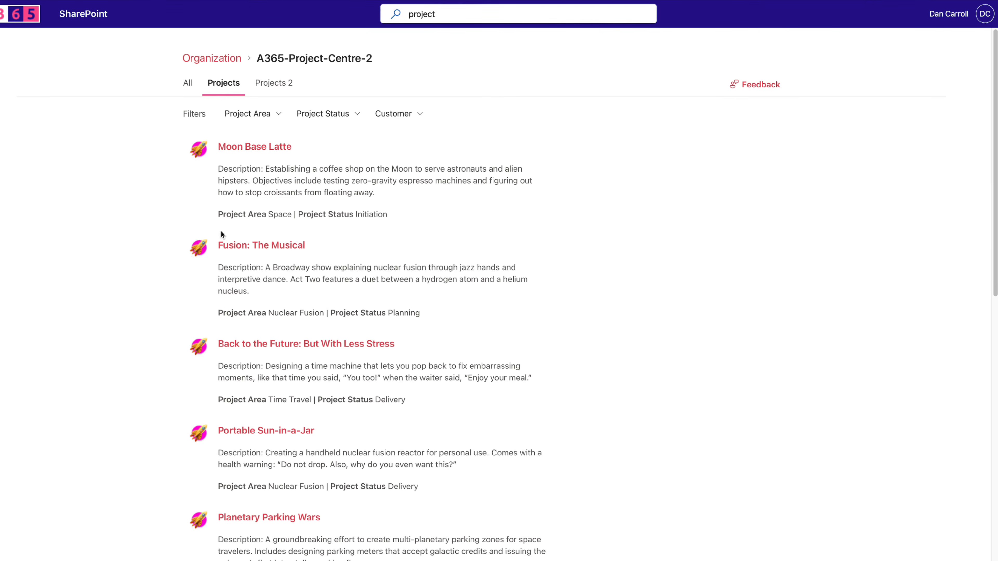